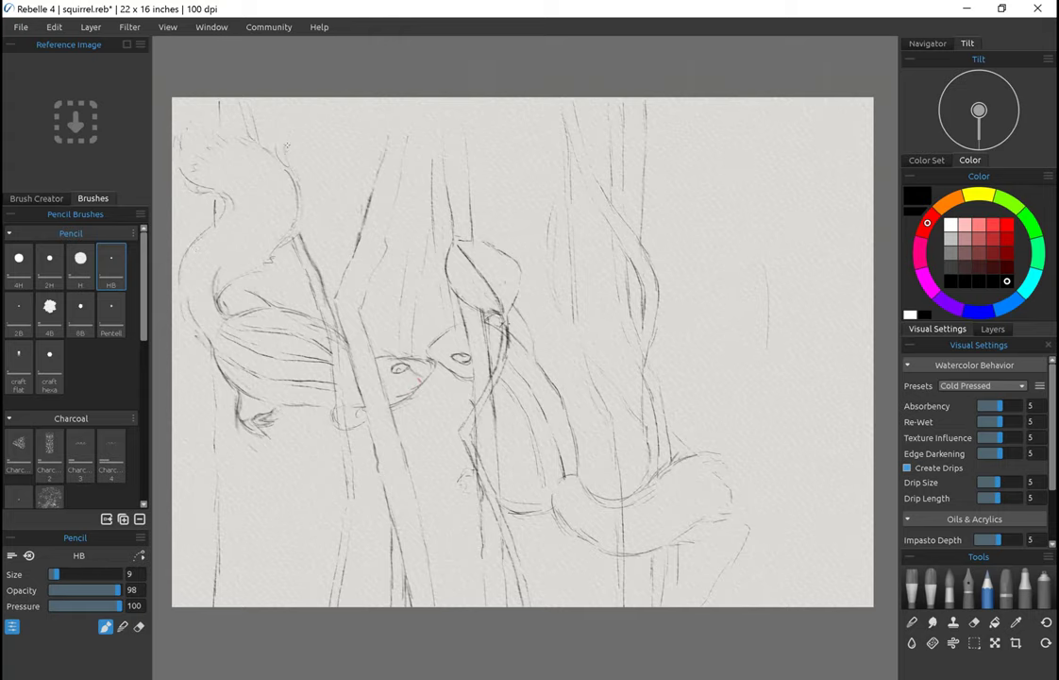
Step: Paint soft green watercolor washes on Layer 2 over the open background beside the tree trunks, using the Liner brush
scroll(287, 144, down, 1)
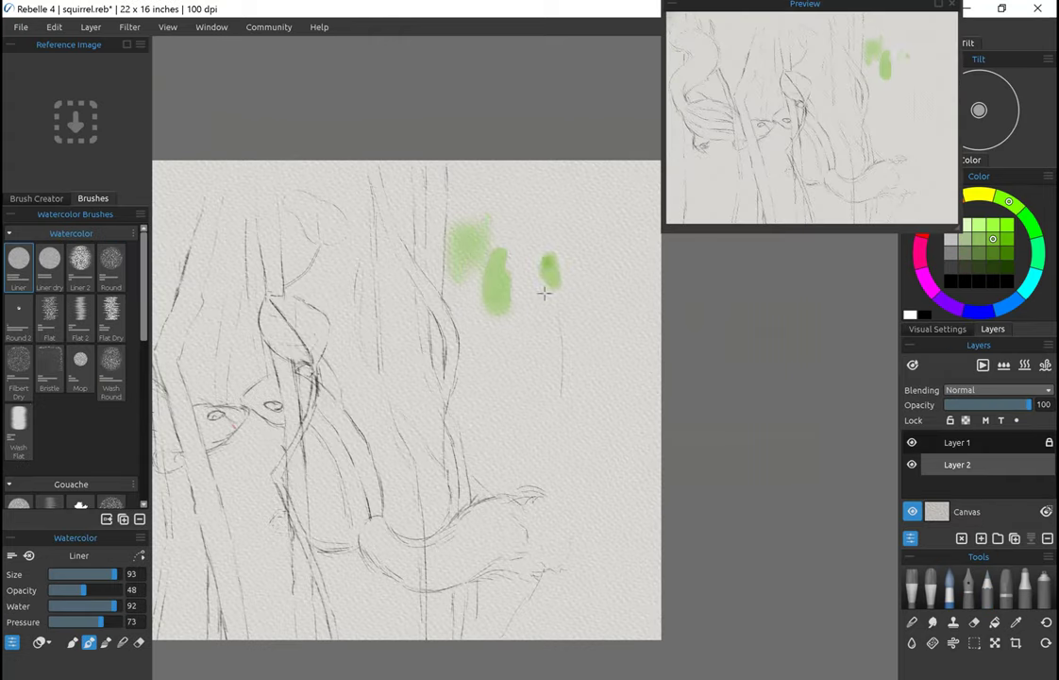
mouse_move(544, 291)
mouse_down()
mouse_move(615, 236)
mouse_move(539, 338)
mouse_move(677, 239)
mouse_up()
drag(620, 325, 601, 397)
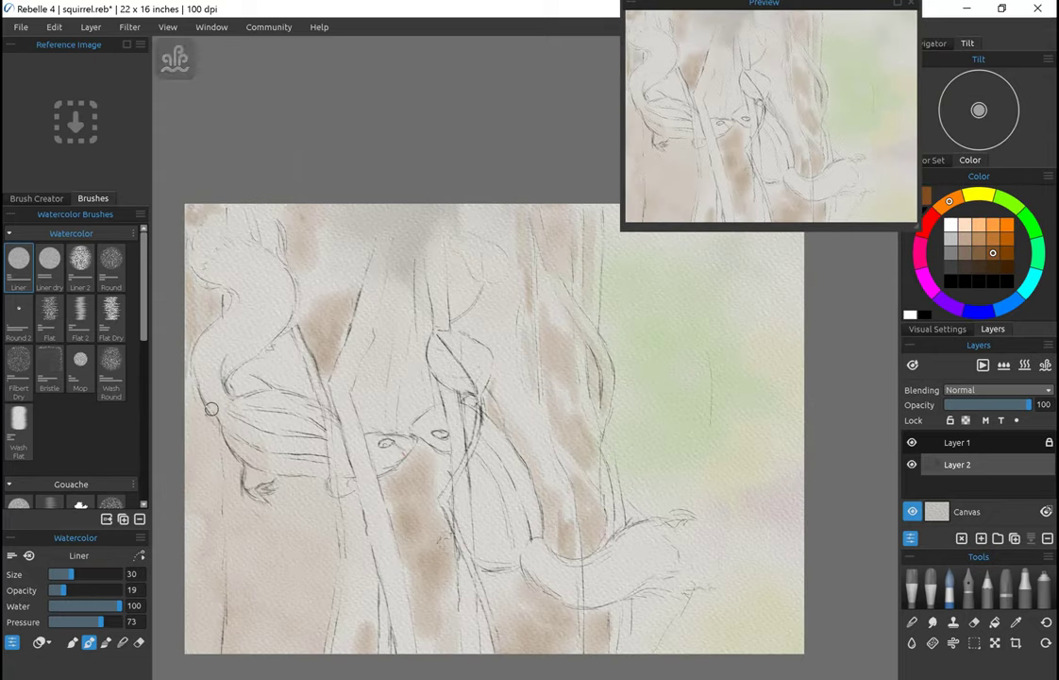
Step: Paint an orange base over the left squirrel's curled tail with the Liner brush at size 30, opacity 19 and water 100
scroll(191, 280, up, 2)
drag(301, 333, 271, 458)
drag(284, 311, 373, 378)
Step: Edge both sides and the tip of the left squirrel's tail with dark brown strokes at opacity 52, reducing the brush size to 20
drag(331, 450, 375, 414)
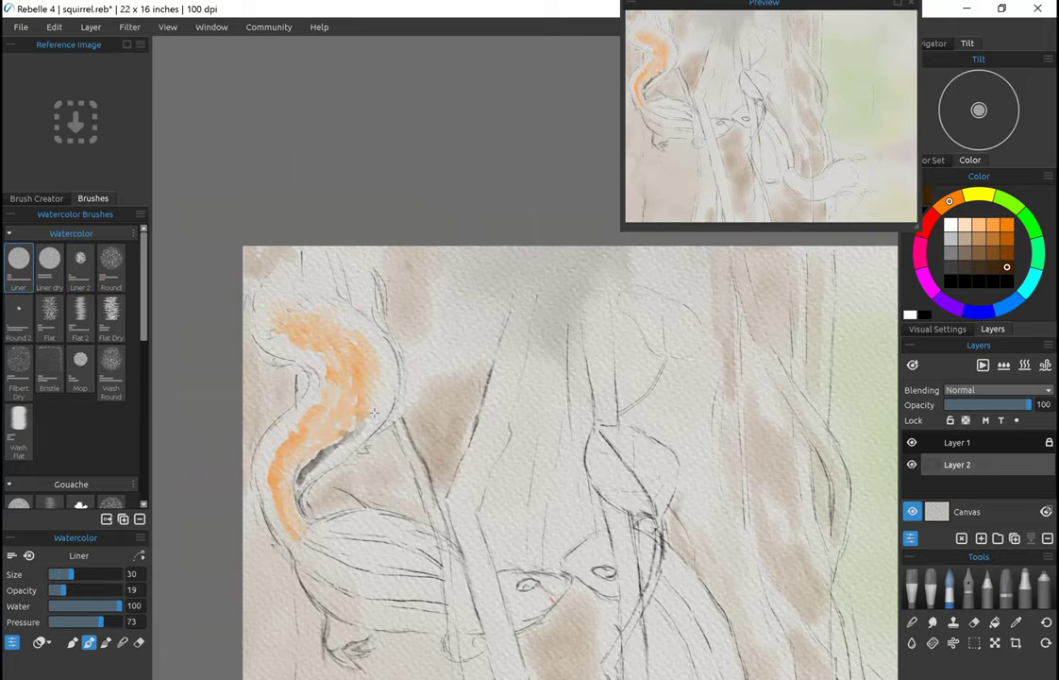
mouse_move(382, 355)
mouse_down()
mouse_move(343, 395)
mouse_move(398, 374)
mouse_up()
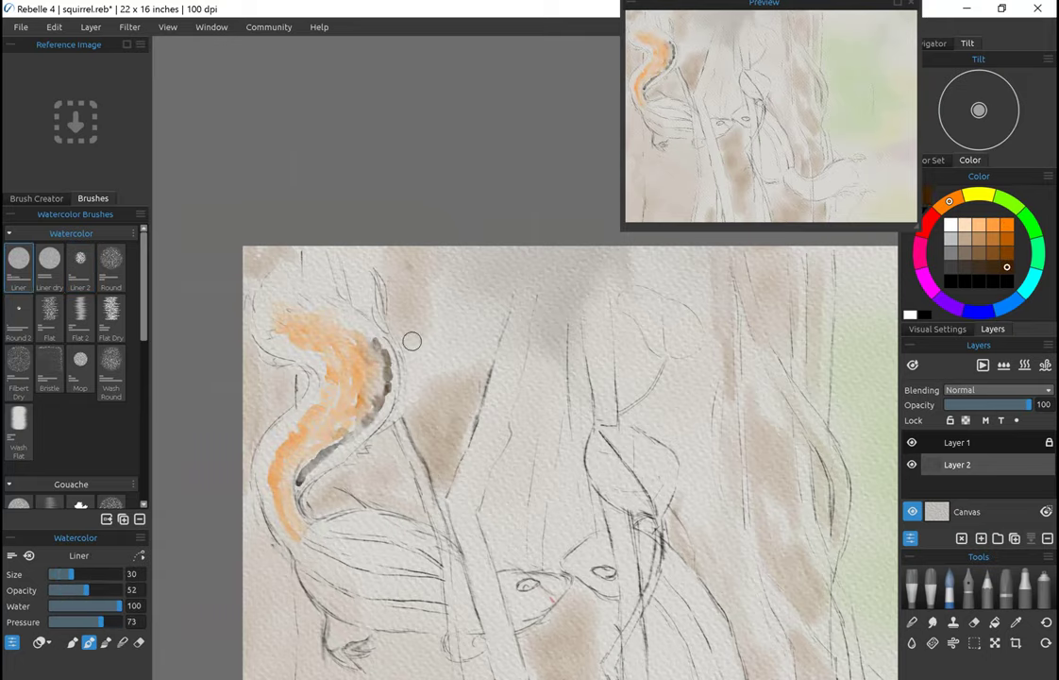
key(bracketleft)
drag(290, 448, 304, 299)
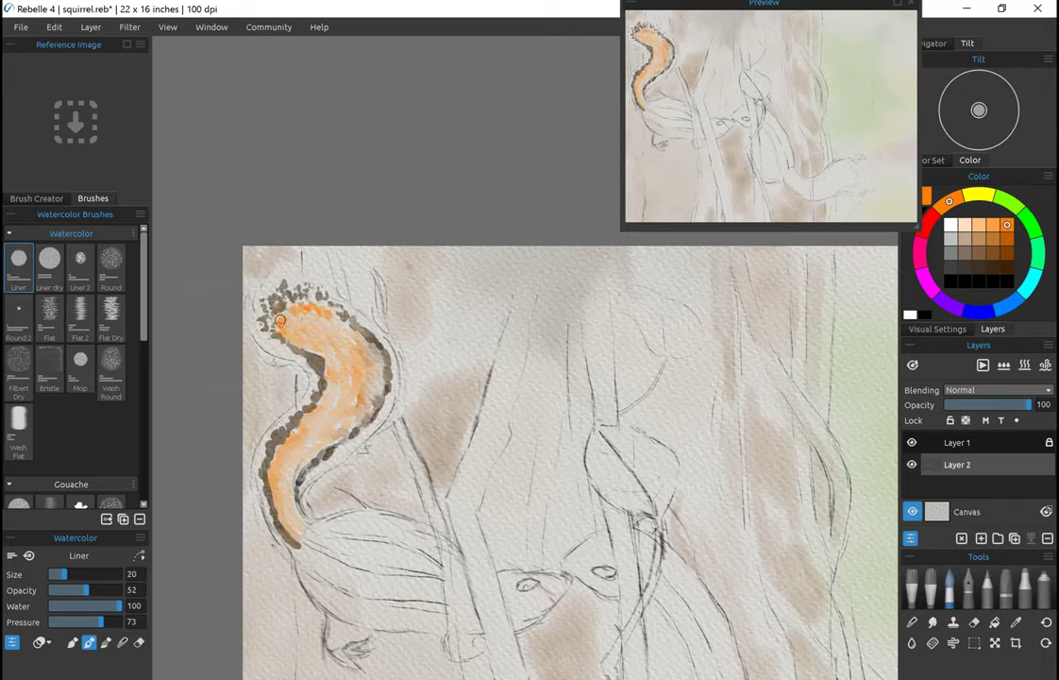
Step: Build up fur on the left squirrel's tail with short orange, yellow and brown strokes, finishing at size 14 and opacity 75
drag(326, 310, 351, 326)
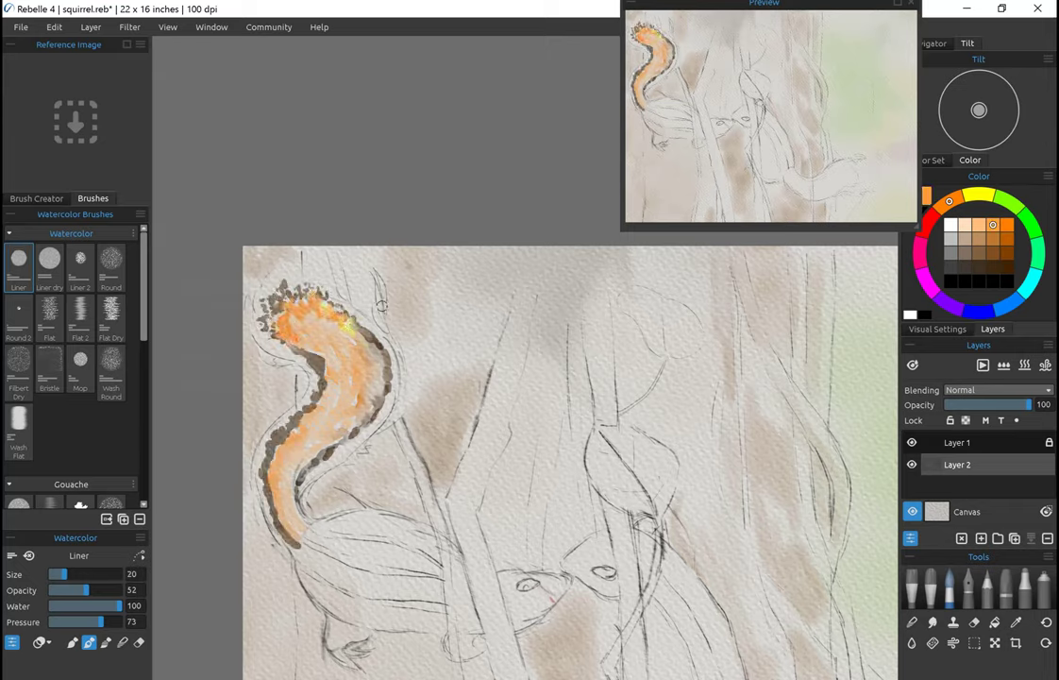
drag(298, 352, 274, 472)
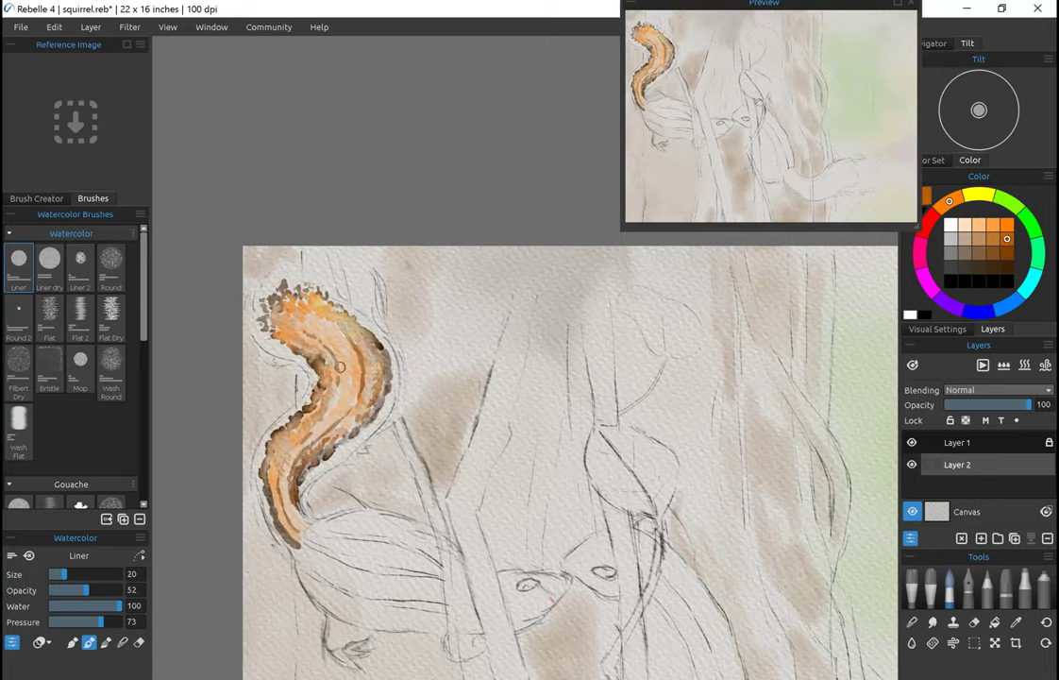
drag(268, 388, 260, 465)
drag(283, 283, 284, 369)
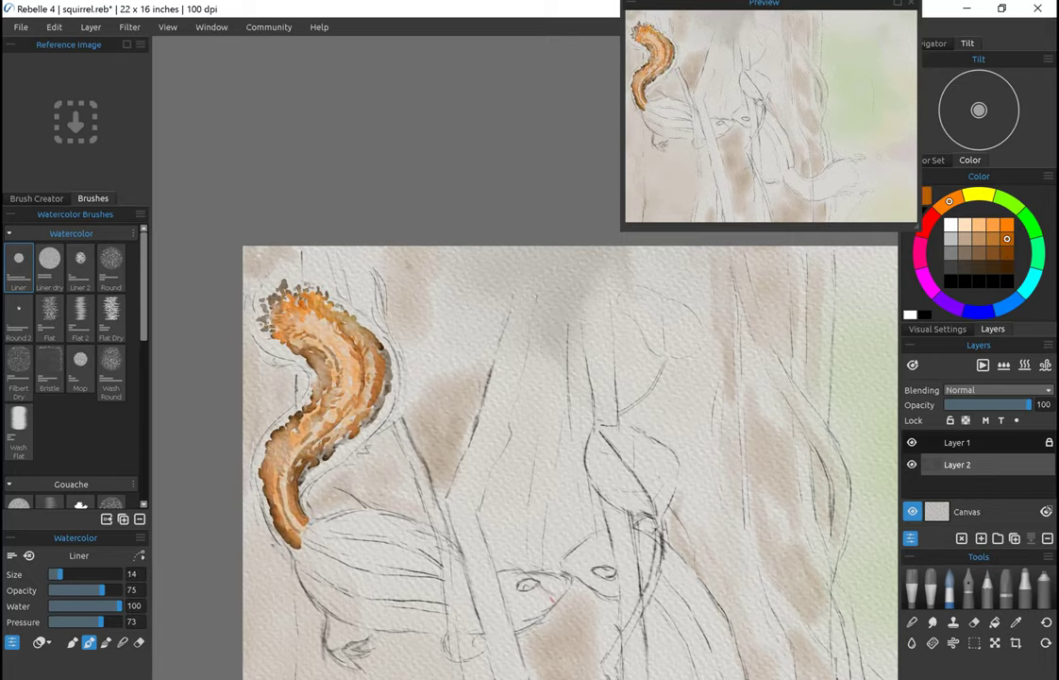
drag(272, 283, 347, 372)
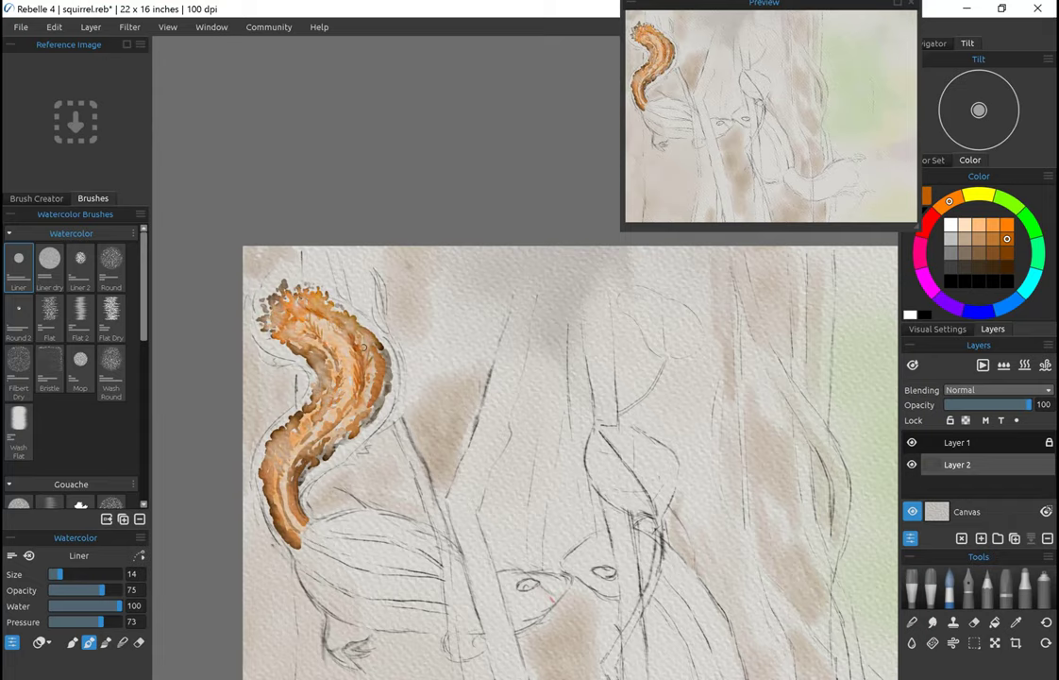
drag(283, 302, 274, 434)
Step: Paint the left squirrel's back stripe reddish brown and cover its body with a pale orange wash at size 25 and opacity 15
drag(312, 540, 382, 550)
drag(472, 424, 446, 372)
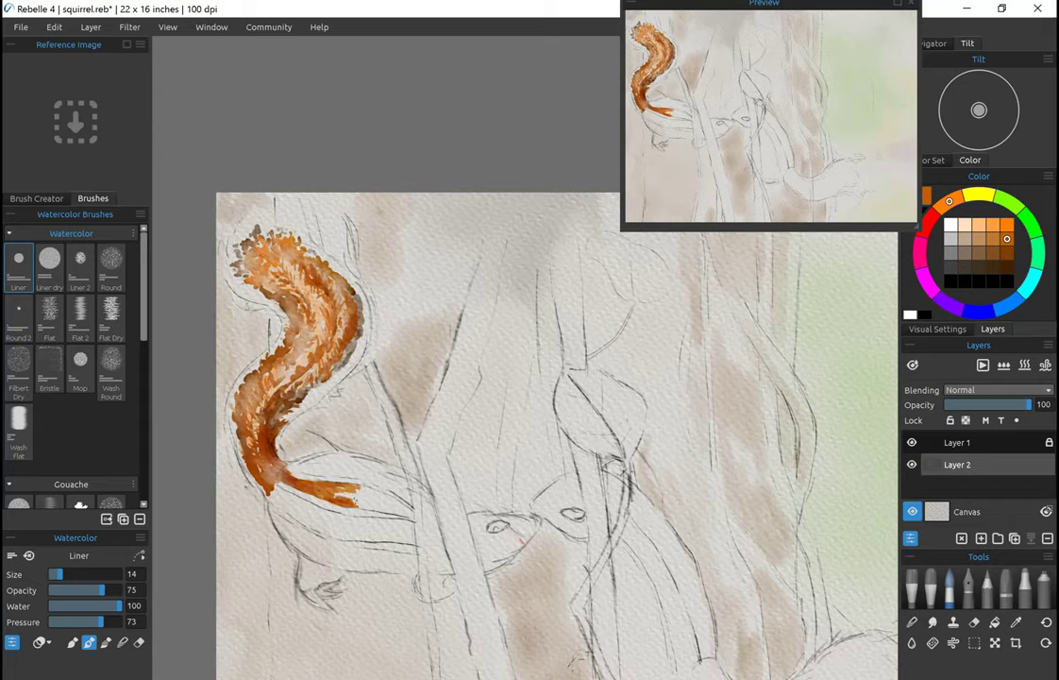
drag(371, 479, 317, 438)
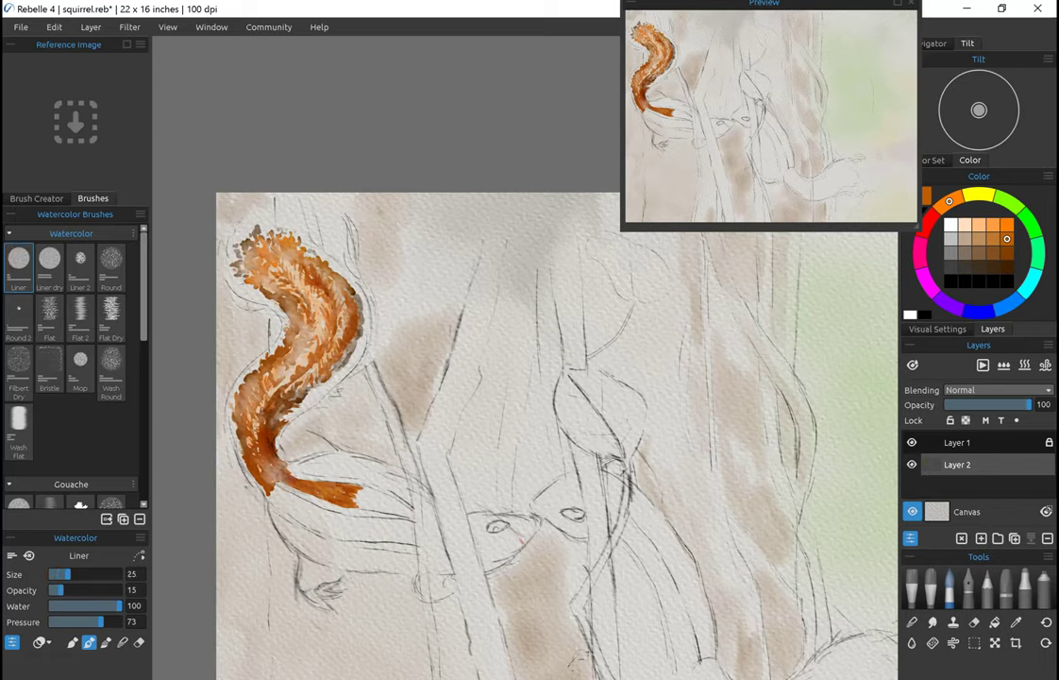
mouse_move(238, 416)
mouse_down()
mouse_move(284, 515)
mouse_move(339, 481)
mouse_move(313, 457)
mouse_up()
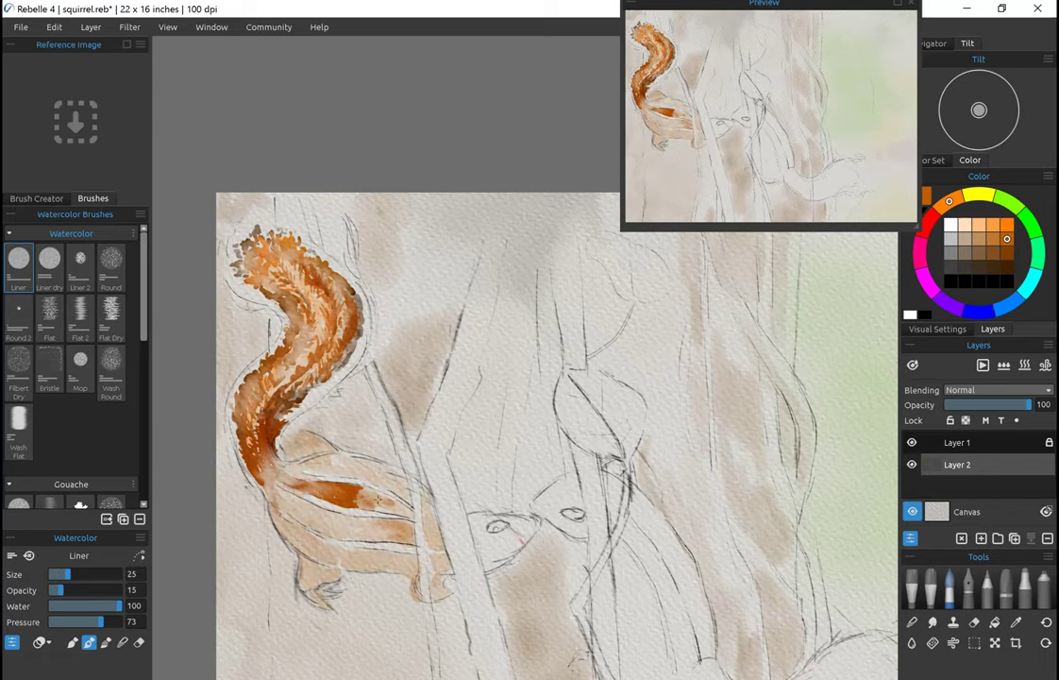
Step: Cover the right squirrel with a pale orange wash, shade its belly blue-grey and tint its tail end purple
scroll(408, 507, down, 4)
scroll(408, 507, right, 5)
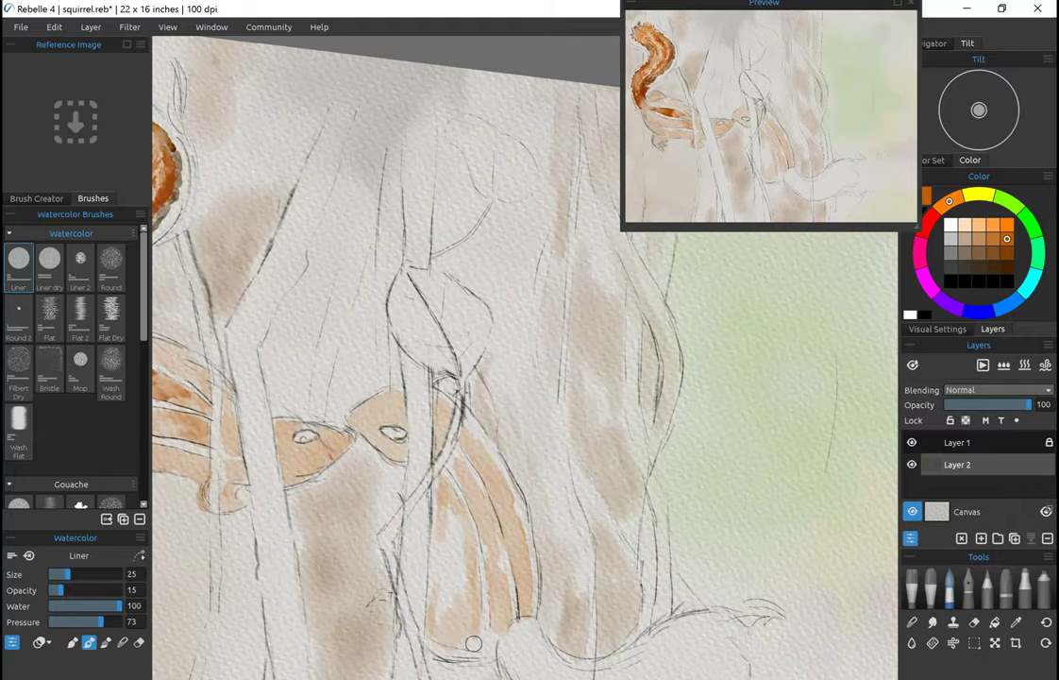
mouse_move(471, 639)
mouse_down()
mouse_move(468, 549)
mouse_move(456, 560)
mouse_move(466, 582)
mouse_move(436, 503)
mouse_move(499, 535)
mouse_move(440, 534)
mouse_up()
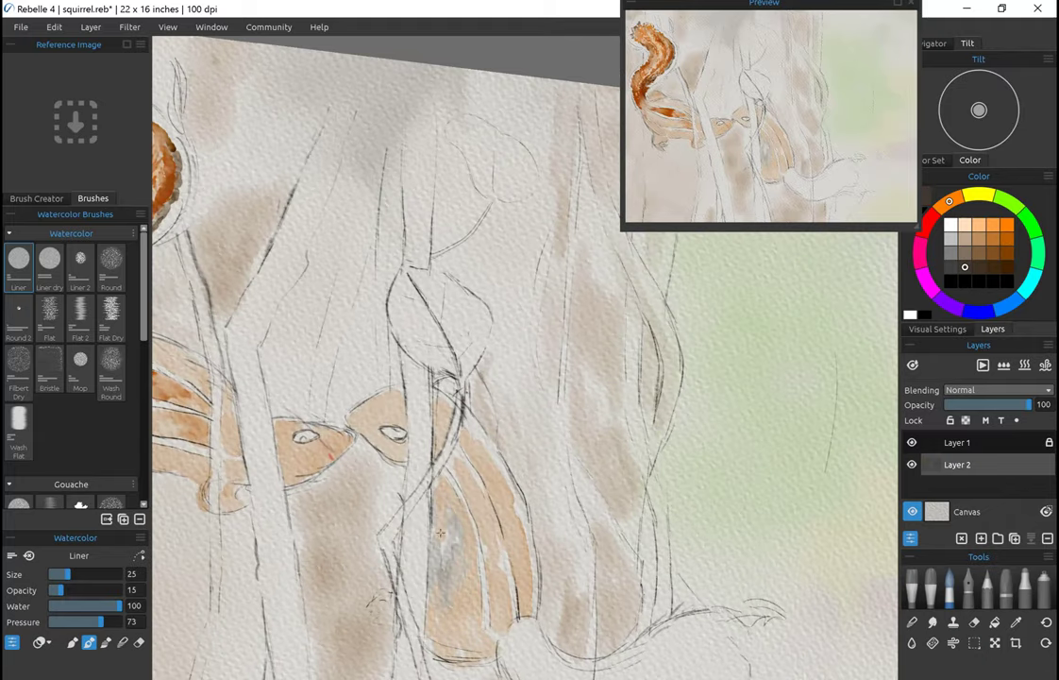
drag(563, 497, 591, 543)
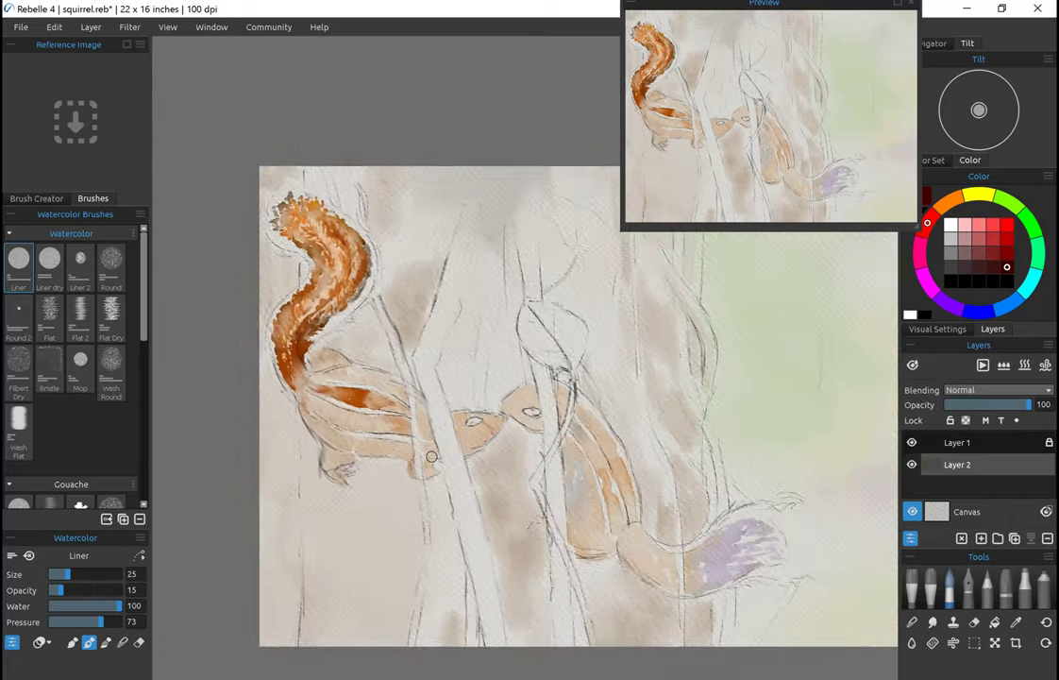
Step: Paint dark green bark along the canvas edge around the left squirrel's tail with the Liner brush at size 30 and opacity 41
scroll(432, 457, up, 2)
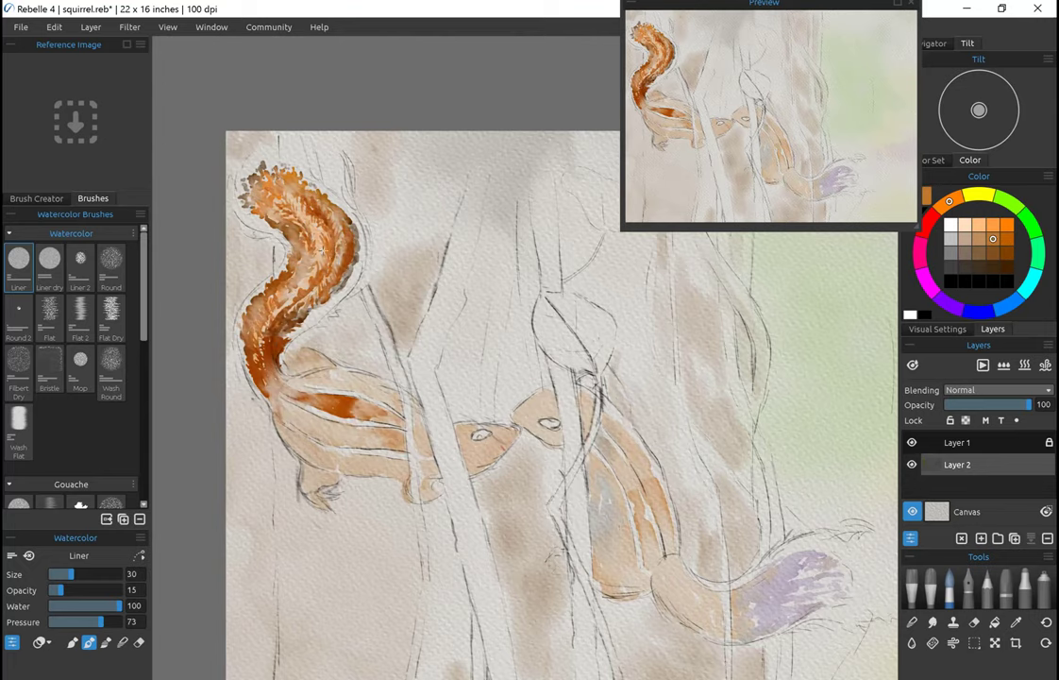
scroll(759, 343, down, 2)
scroll(394, 533, up, 3)
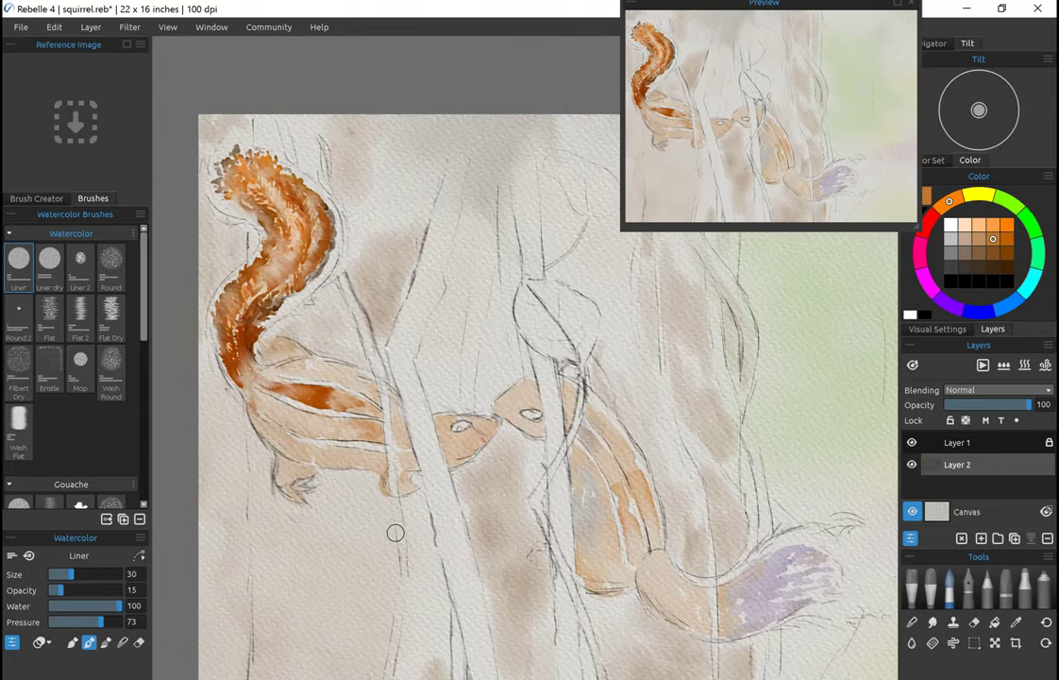
scroll(322, 485, up, 2)
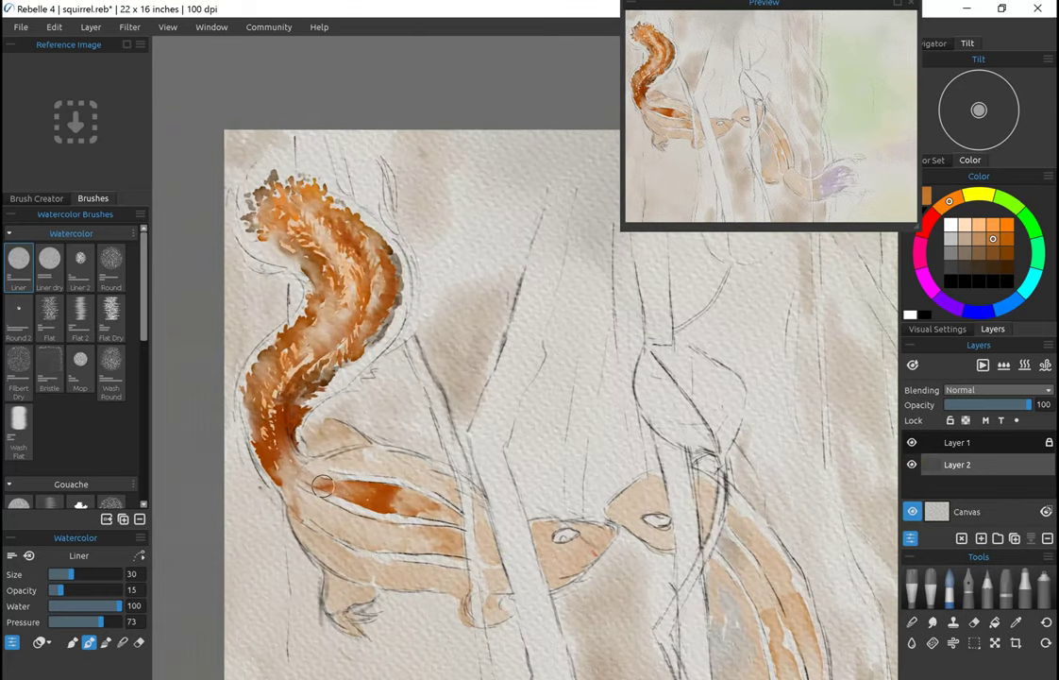
drag(274, 288, 257, 348)
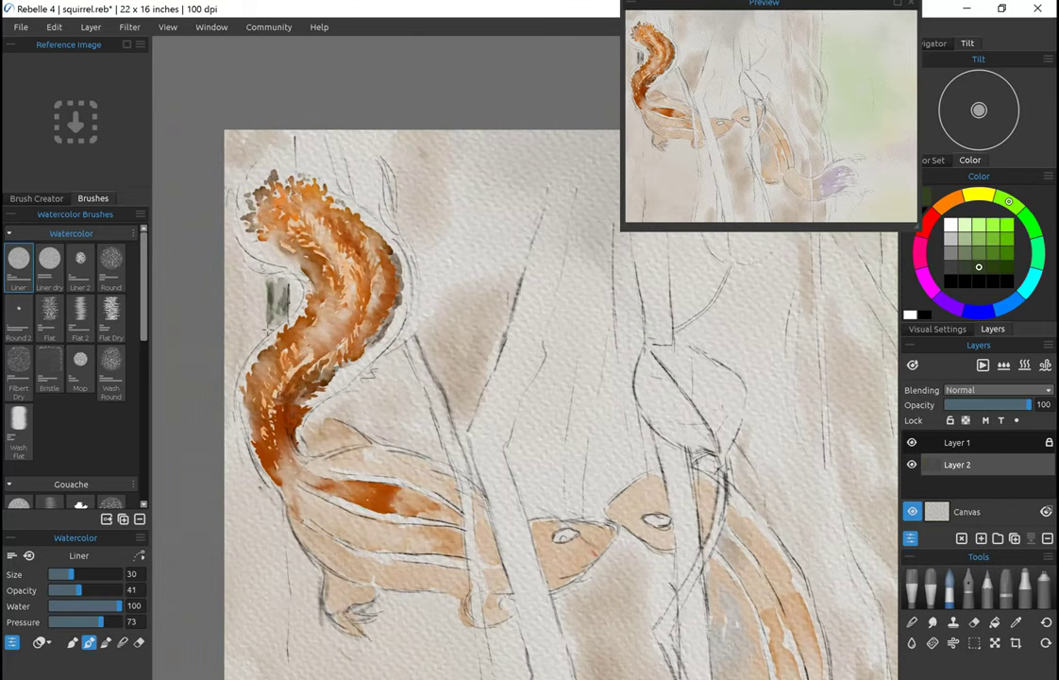
drag(281, 133, 288, 163)
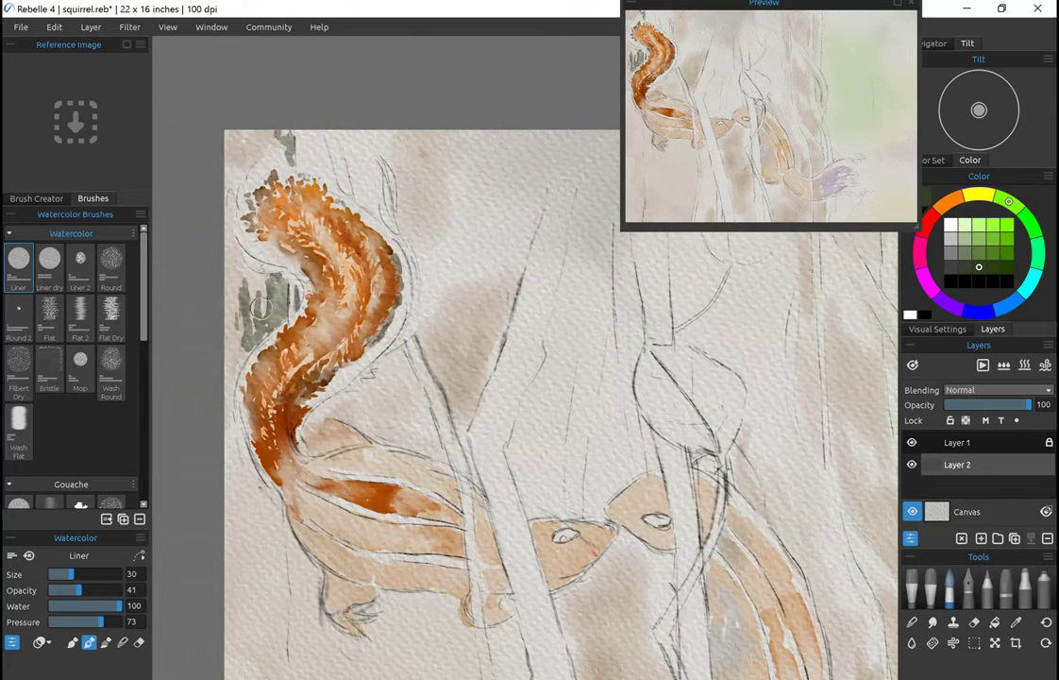
mouse_move(236, 422)
mouse_down()
mouse_move(380, 357)
mouse_move(277, 527)
mouse_move(234, 473)
mouse_move(276, 558)
mouse_move(238, 309)
mouse_move(238, 408)
mouse_move(262, 432)
mouse_move(293, 288)
mouse_move(253, 158)
mouse_move(280, 135)
mouse_move(235, 226)
mouse_up()
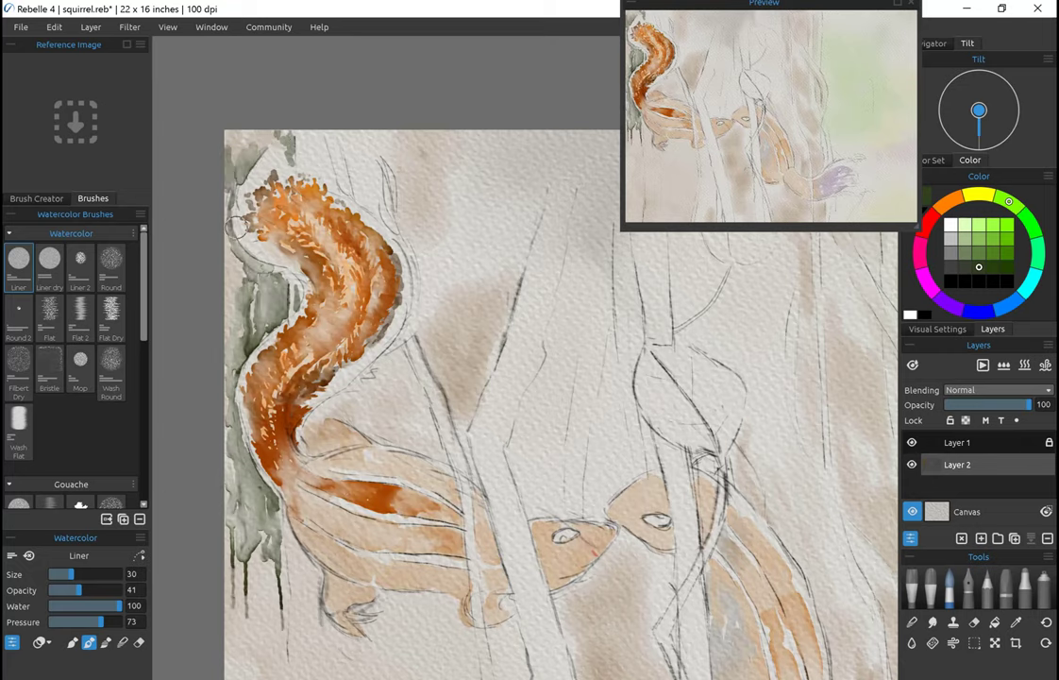
Step: Extend the grey-green bark washes below the left squirrel with the Liner brush at size 58 and opacity 32
scroll(238, 226, down, 2)
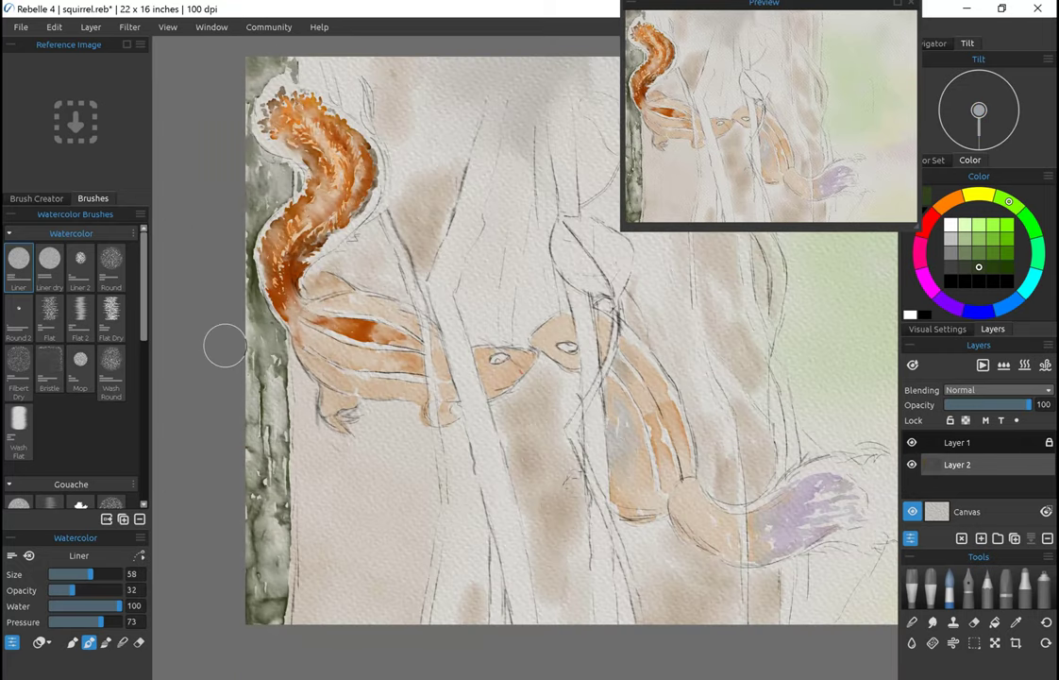
mouse_move(300, 495)
mouse_down()
mouse_move(316, 557)
mouse_move(296, 390)
mouse_move(366, 551)
mouse_move(331, 449)
mouse_move(307, 529)
mouse_move(279, 378)
mouse_move(283, 472)
mouse_move(348, 620)
mouse_move(302, 396)
mouse_move(376, 572)
mouse_move(406, 491)
mouse_move(418, 577)
mouse_move(377, 416)
mouse_move(392, 452)
mouse_move(340, 397)
mouse_move(363, 430)
mouse_move(378, 505)
mouse_up()
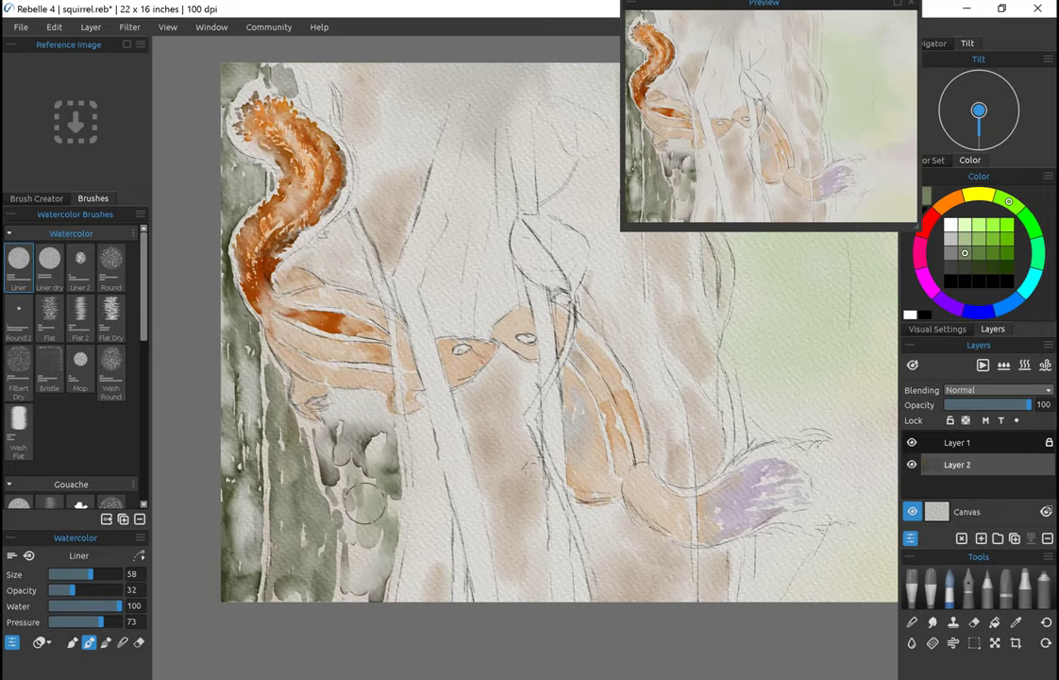
mouse_move(364, 502)
mouse_down()
mouse_move(311, 354)
mouse_move(389, 372)
mouse_up()
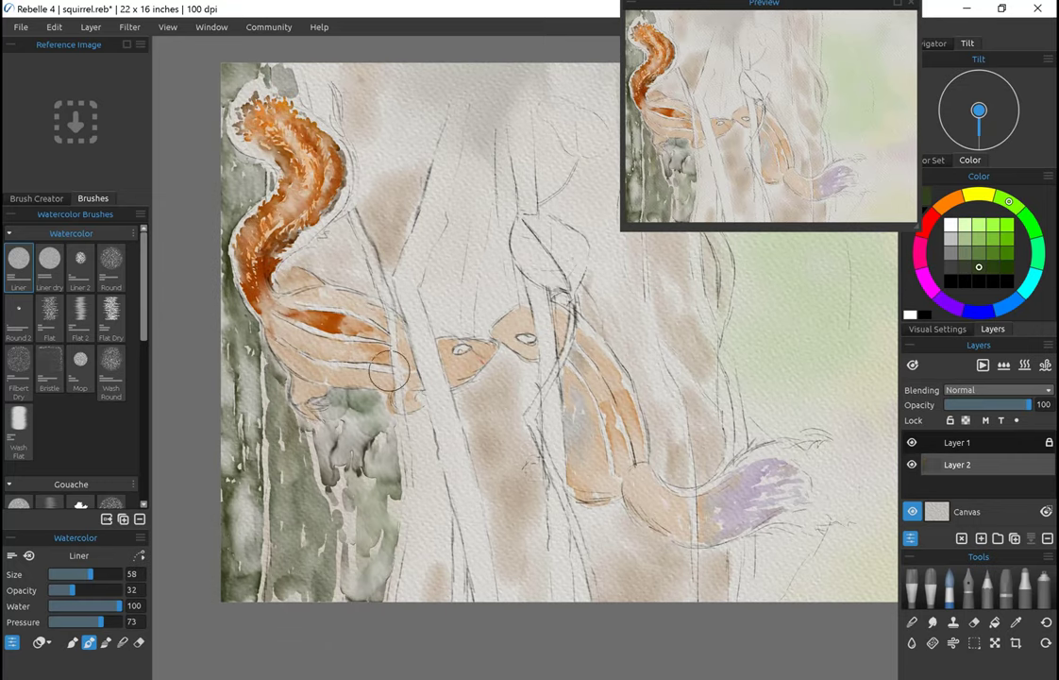
Step: Fill the gaps above the left squirrel's back and between the vines with dark green, reducing the brush size to 25
mouse_move(290, 210)
mouse_down()
mouse_move(284, 222)
mouse_move(340, 264)
mouse_move(395, 253)
mouse_move(321, 226)
mouse_move(349, 236)
mouse_up()
key(bracketleft)
key(bracketleft)
key(bracketleft)
drag(378, 283, 439, 90)
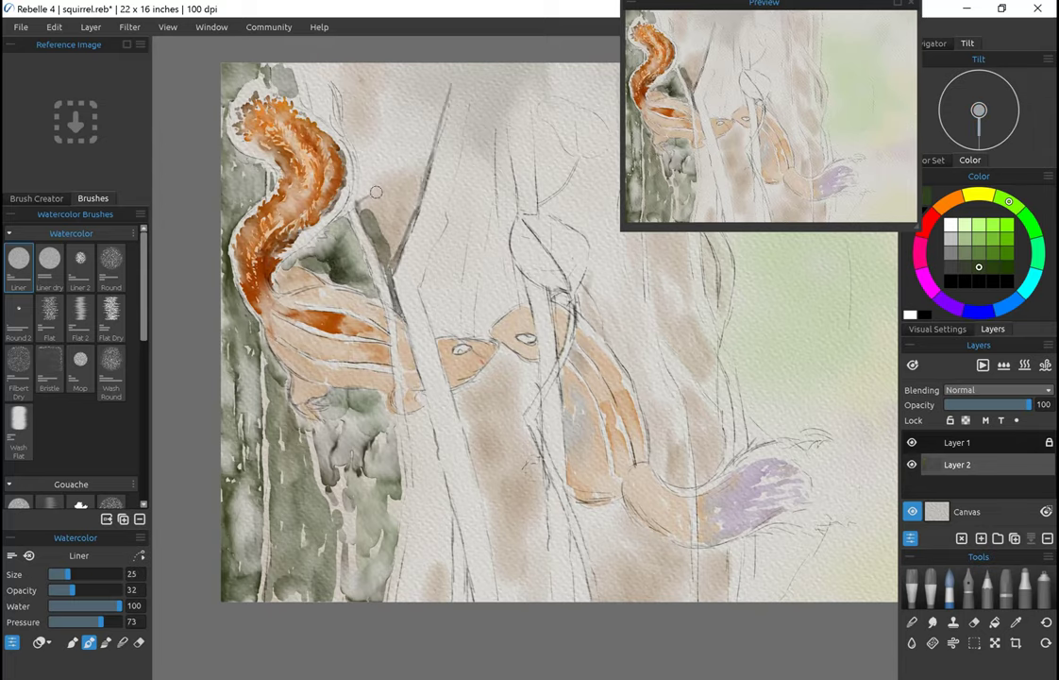
mouse_move(337, 98)
mouse_down()
mouse_move(250, 71)
mouse_move(378, 85)
mouse_move(331, 175)
mouse_up()
drag(505, 79, 431, 138)
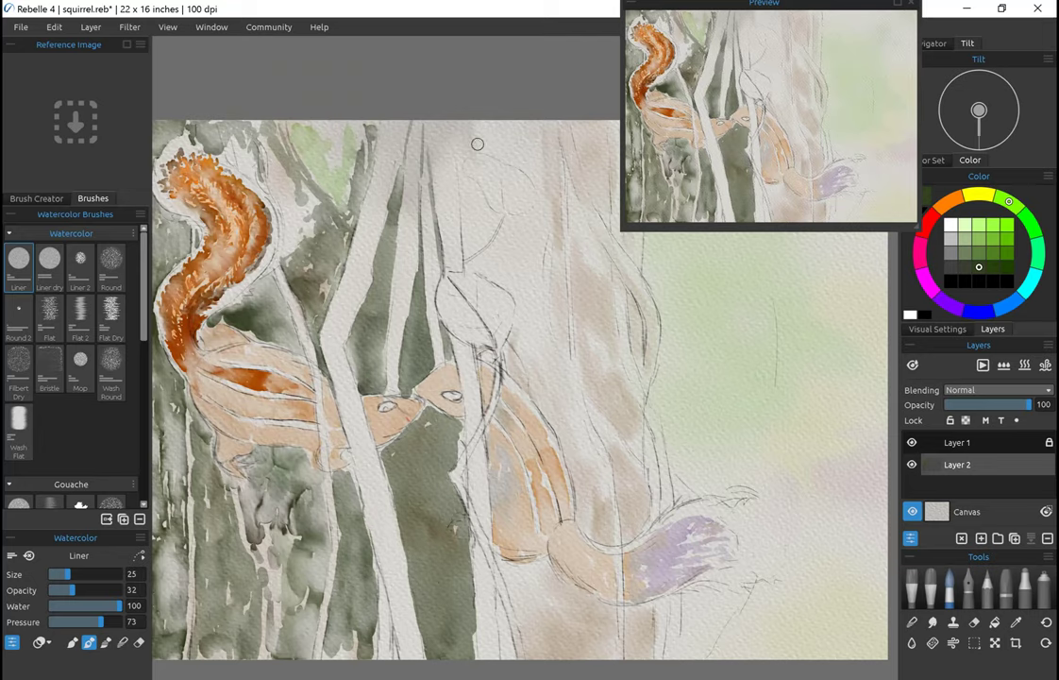
Step: Paint dark green bark around the right squirrel and between the right-hand vines, leaving the vines and leaf shapes pale
scroll(563, 373, down, 1)
mouse_move(453, 425)
mouse_down()
mouse_move(449, 453)
mouse_move(463, 435)
mouse_move(444, 467)
mouse_move(461, 460)
mouse_up()
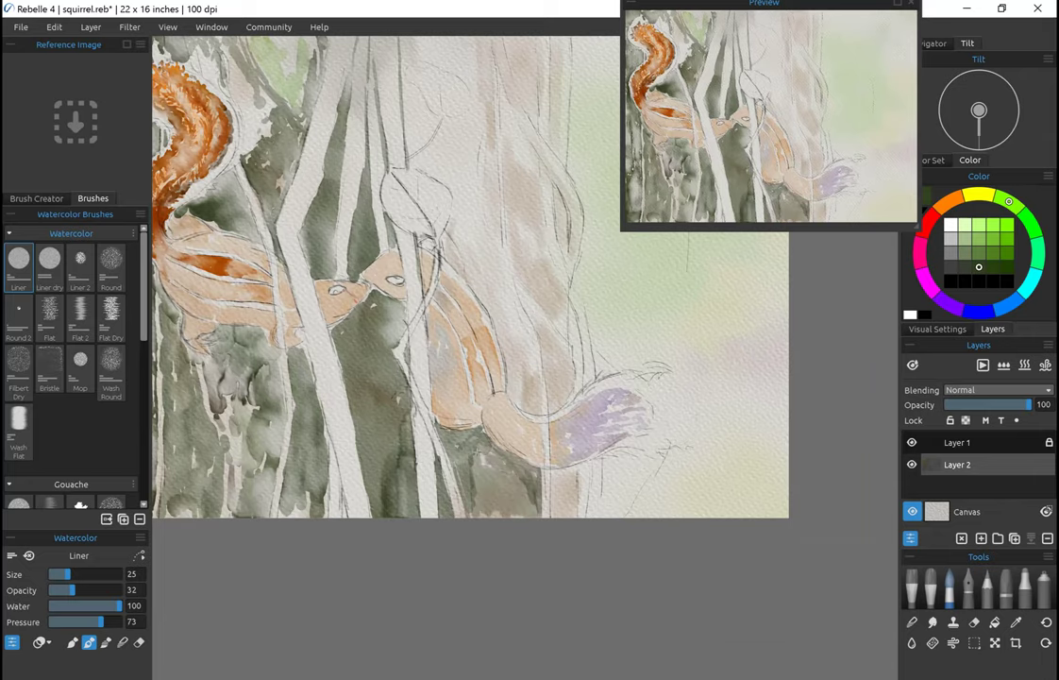
scroll(471, 510, up, 2)
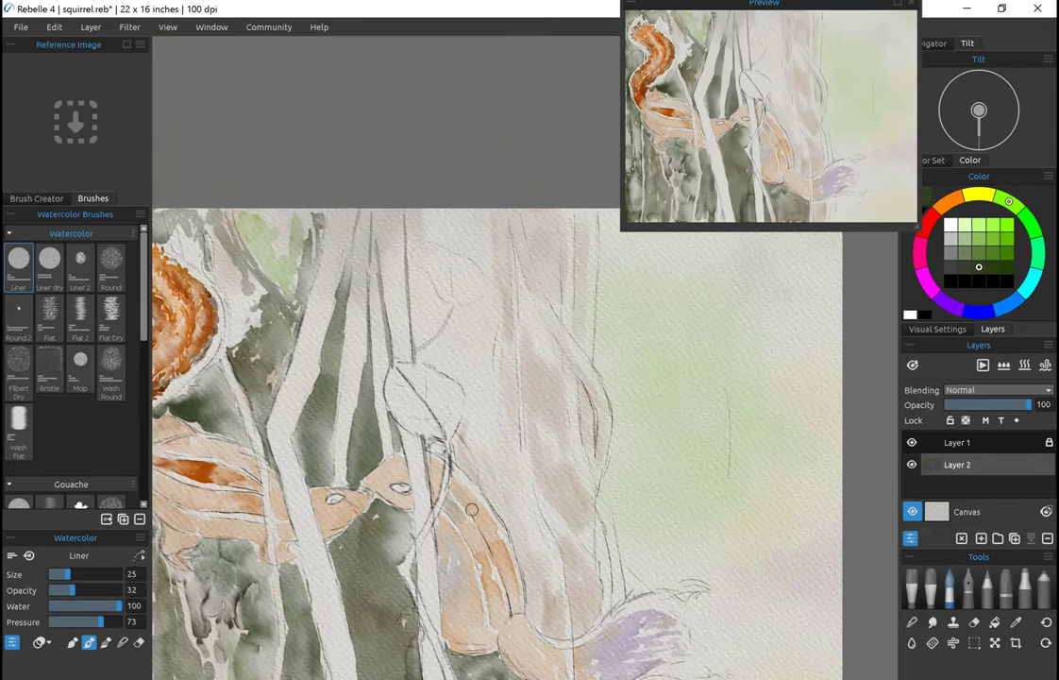
scroll(471, 510, down, 1)
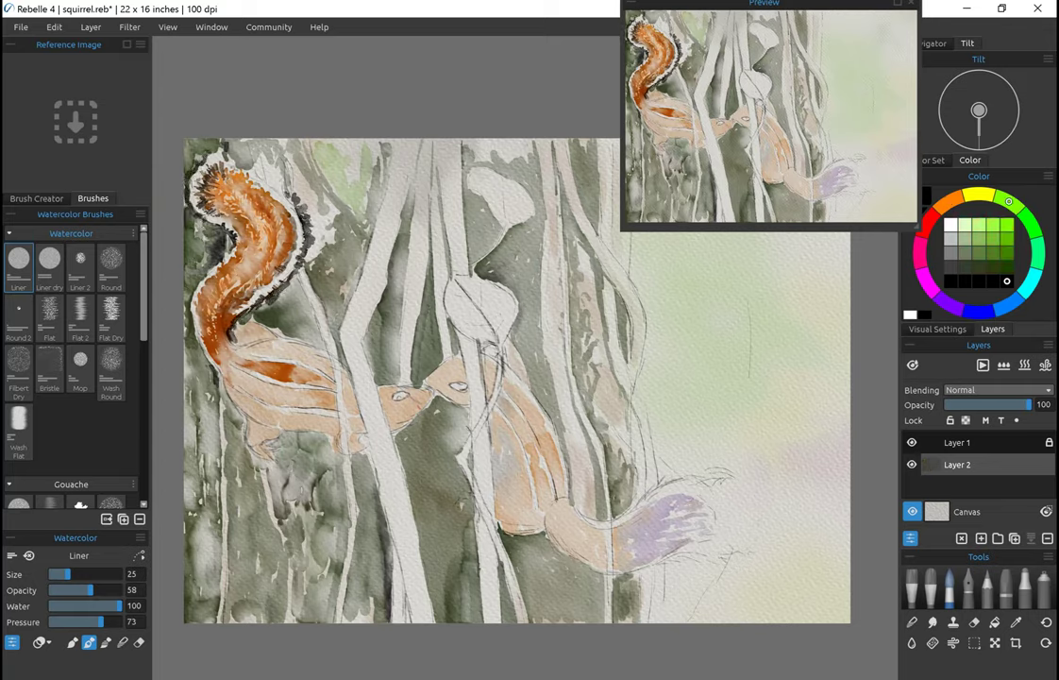
Step: Darken and texture the bark around the left squirrel using Liner at water 27, Round, and Filbert Dry reduced to size 20
drag(119, 606, 68, 606)
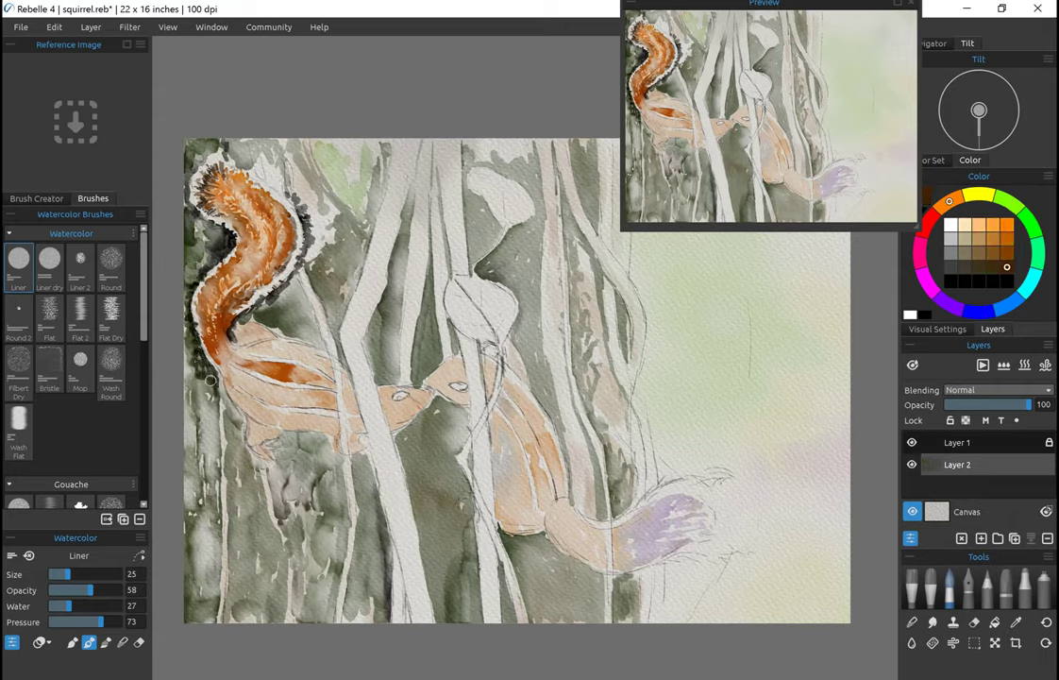
click(110, 265)
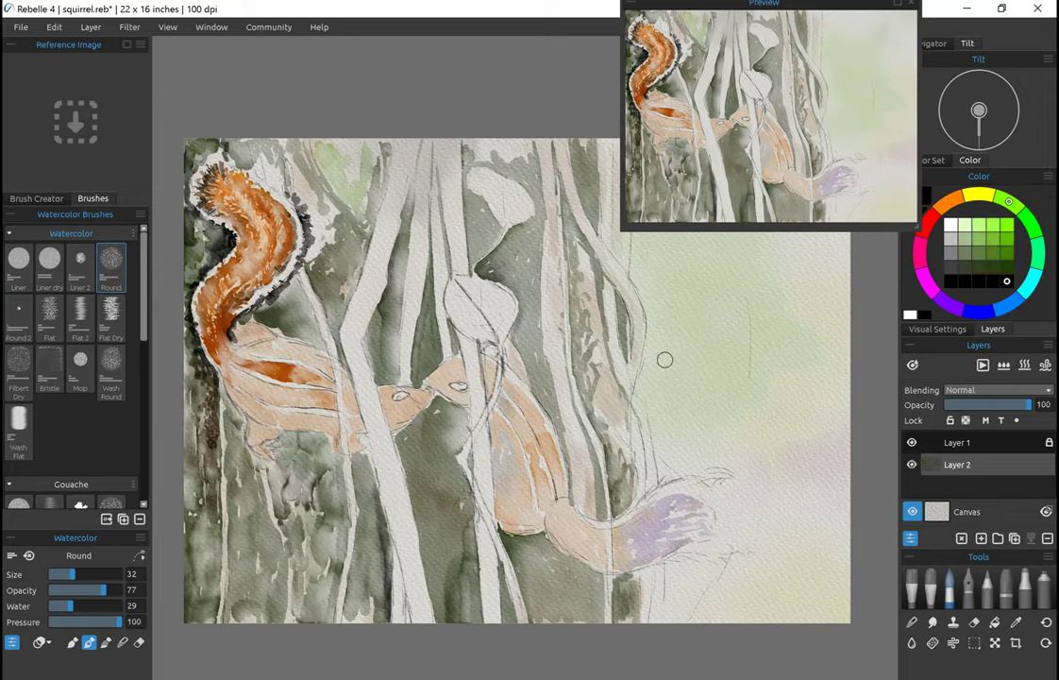
click(19, 364)
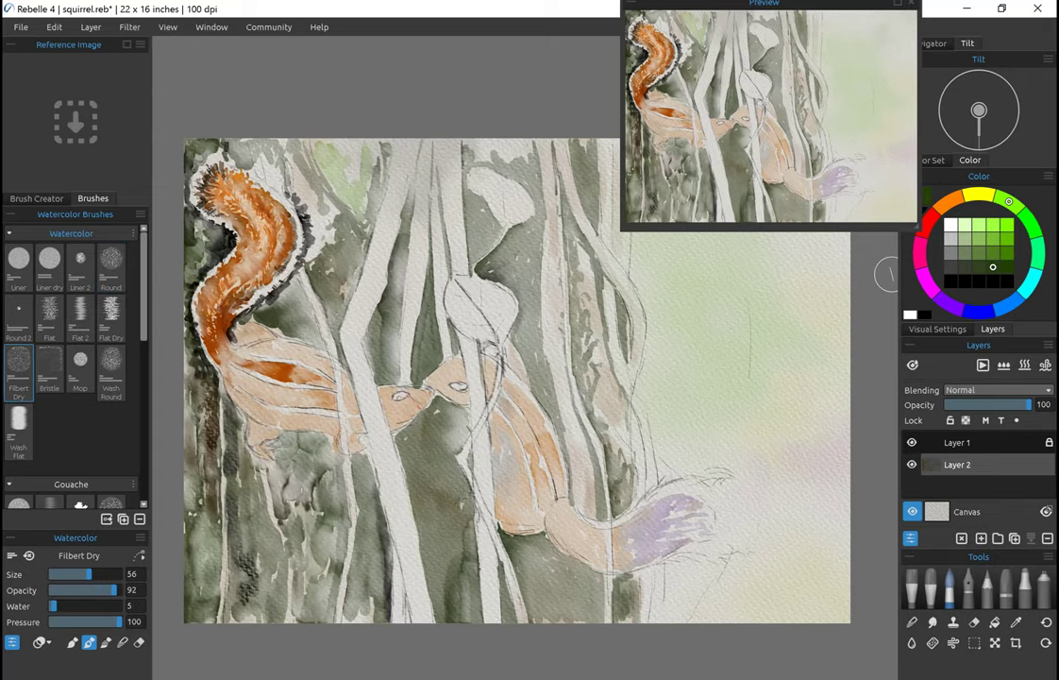
key([)
key([)
key([)
key([)
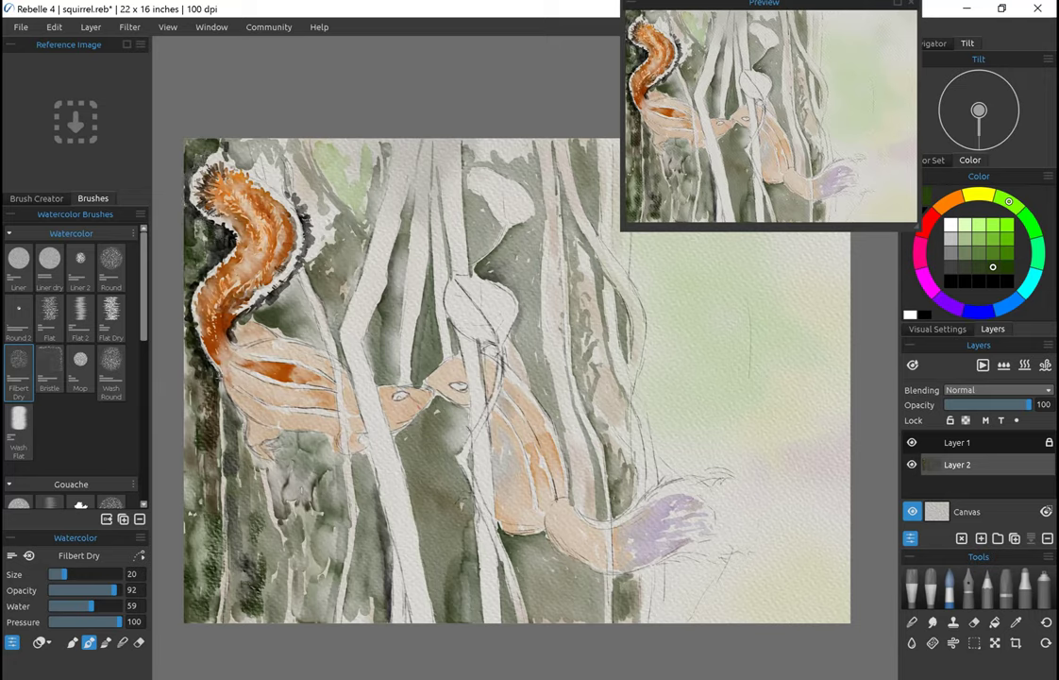
Step: Paint green tones over the bark and thin vine by the left squirrel with Liner at size 35, opacity 37 and water 17
click(18, 265)
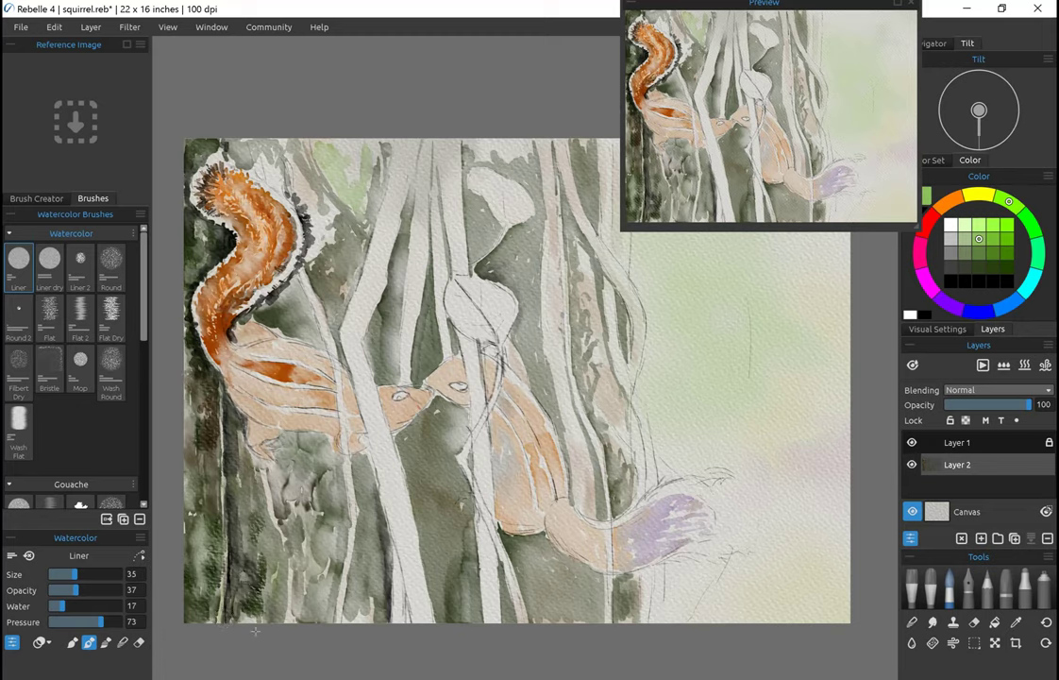
drag(349, 612, 316, 214)
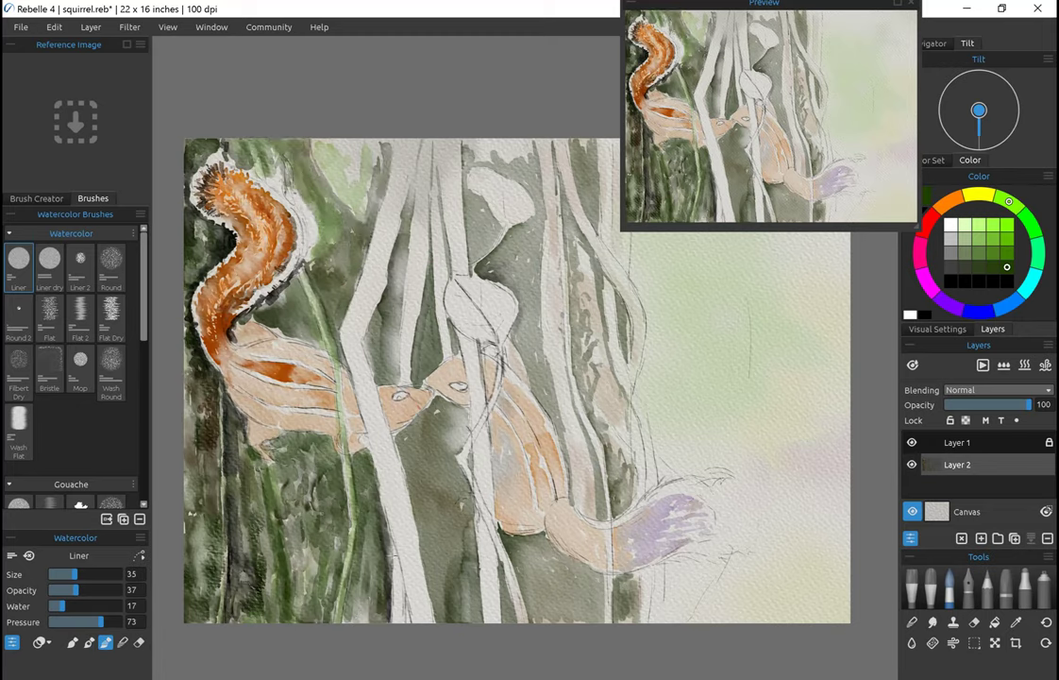
Step: Glaze translucent green over the tall pale vines left of center with Liner, and brighten the light gap above with light green
mouse_move(376, 546)
mouse_down()
mouse_move(312, 281)
mouse_move(355, 140)
mouse_move(316, 250)
mouse_move(311, 340)
mouse_up()
drag(415, 137, 400, 268)
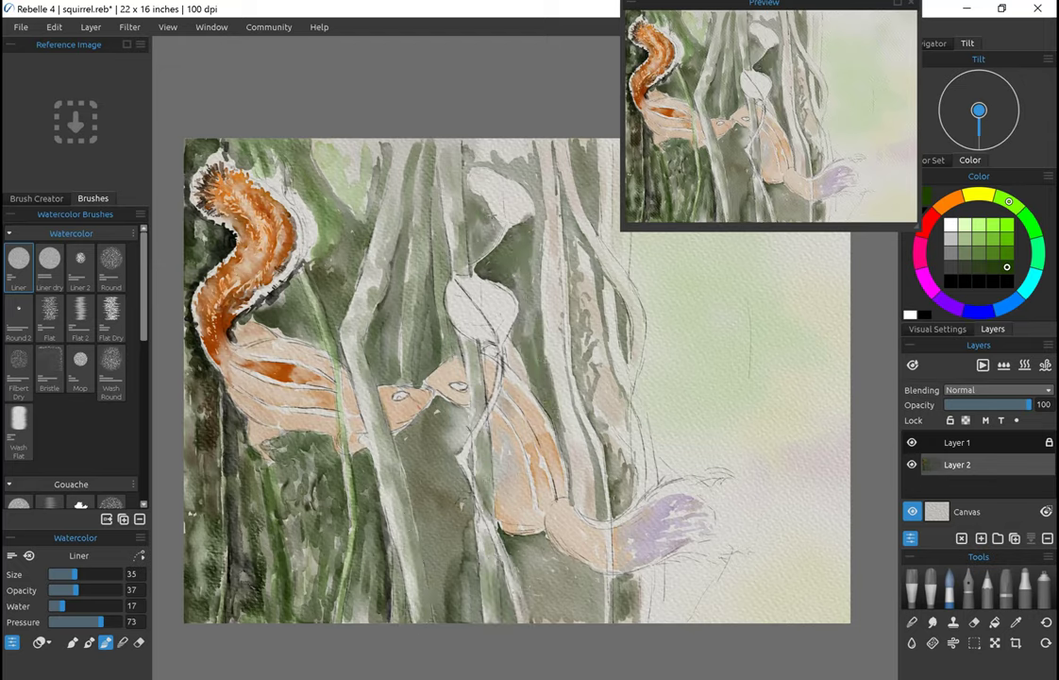
alt+click(441, 181)
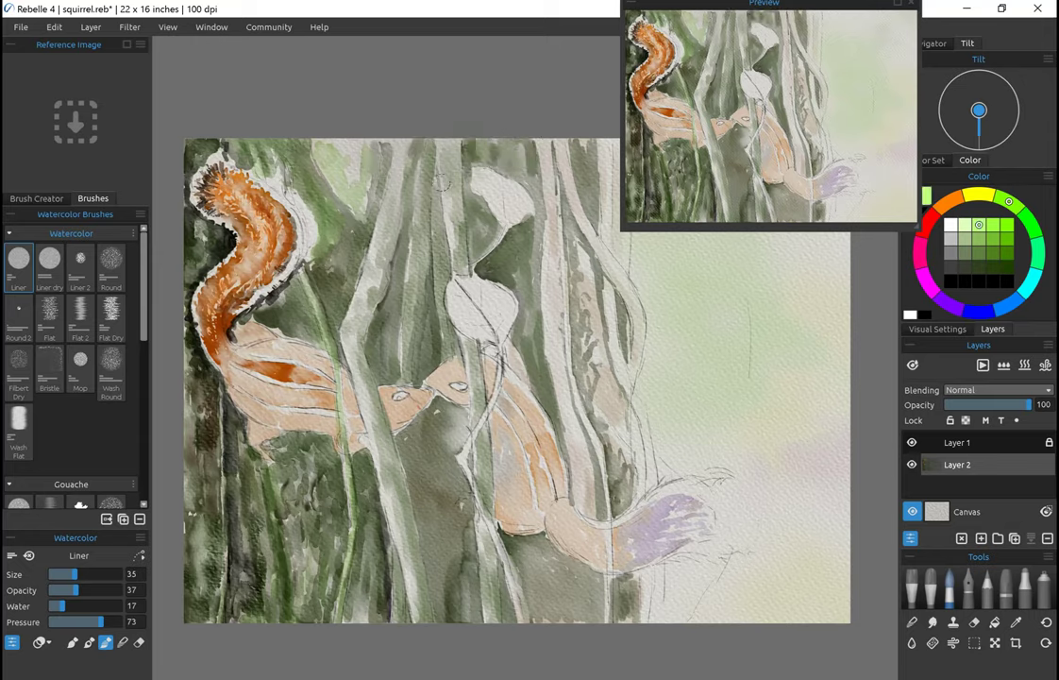
Step: Paint dark green tones over the bark around the right squirrel and across the right-hand vines, keeping pale highlights
alt+click(546, 567)
mouse_move(529, 539)
mouse_down()
mouse_move(491, 501)
mouse_move(463, 509)
mouse_move(486, 528)
mouse_move(534, 378)
mouse_move(491, 264)
mouse_up()
drag(520, 449, 472, 227)
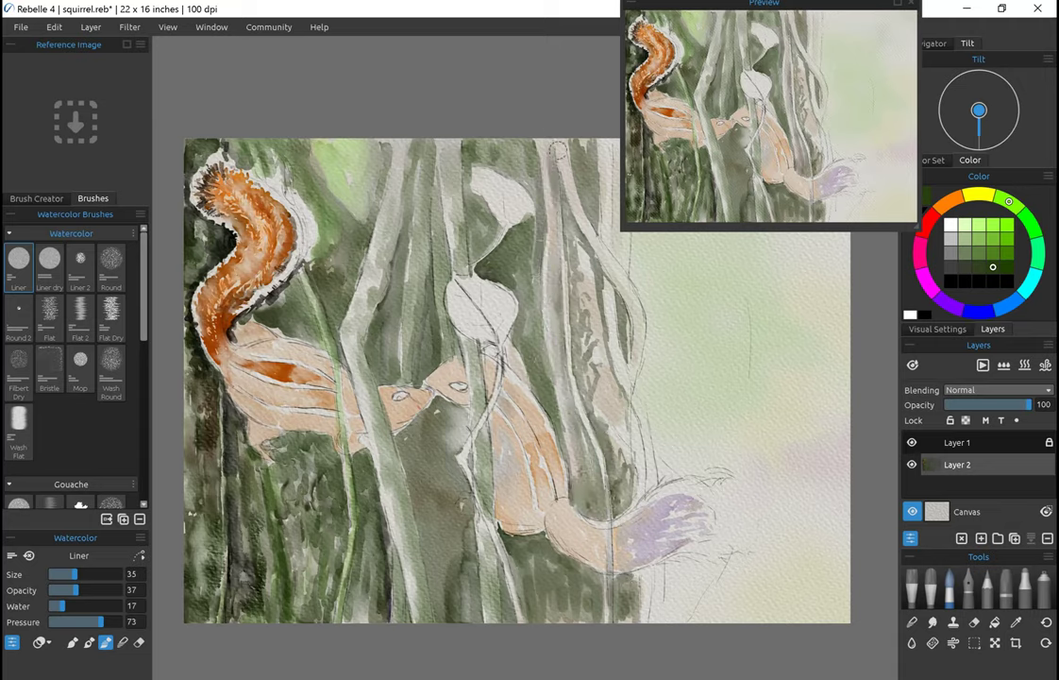
mouse_move(496, 132)
mouse_down()
mouse_move(529, 217)
mouse_move(548, 382)
mouse_up()
mouse_move(510, 217)
mouse_down()
mouse_move(528, 344)
mouse_move(521, 269)
mouse_up()
drag(616, 235, 547, 242)
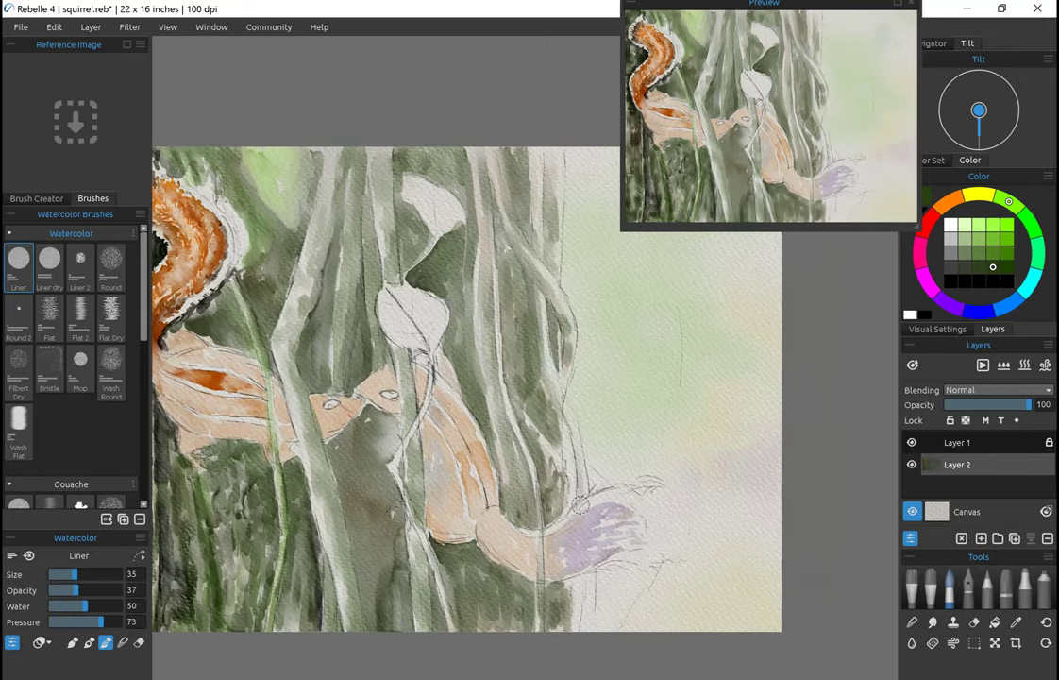
Step: Darken the bark streaks below the left squirrel with near-black green, using Liner at size 25 and Wash Round at size 15
scroll(524, 388, down, 3)
scroll(524, 387, up, 4)
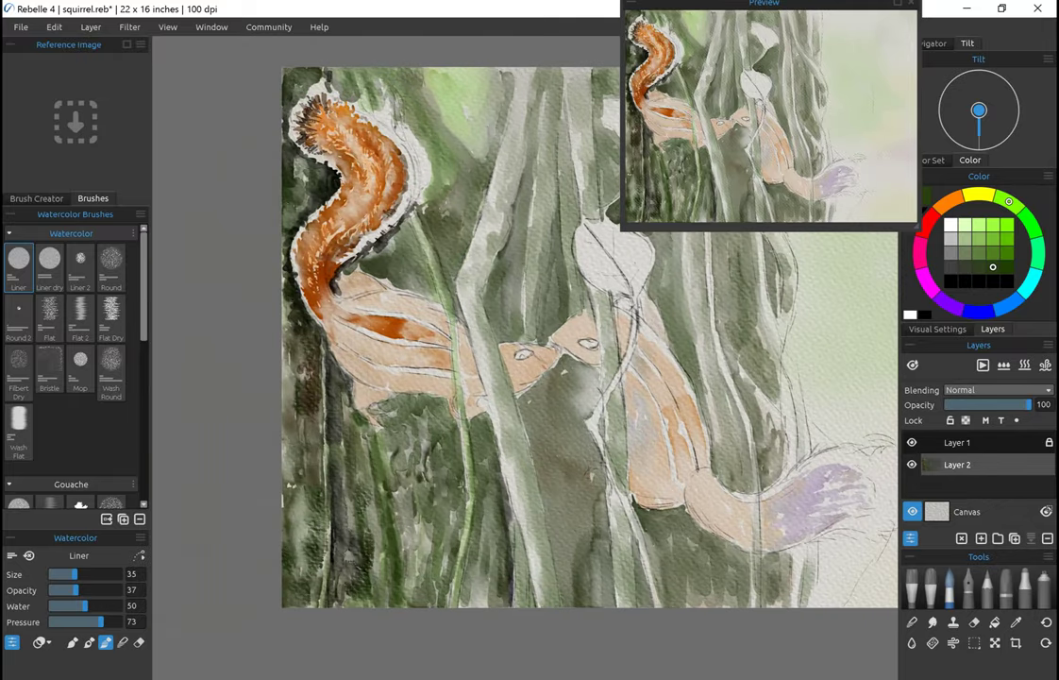
scroll(583, 350, up, 1)
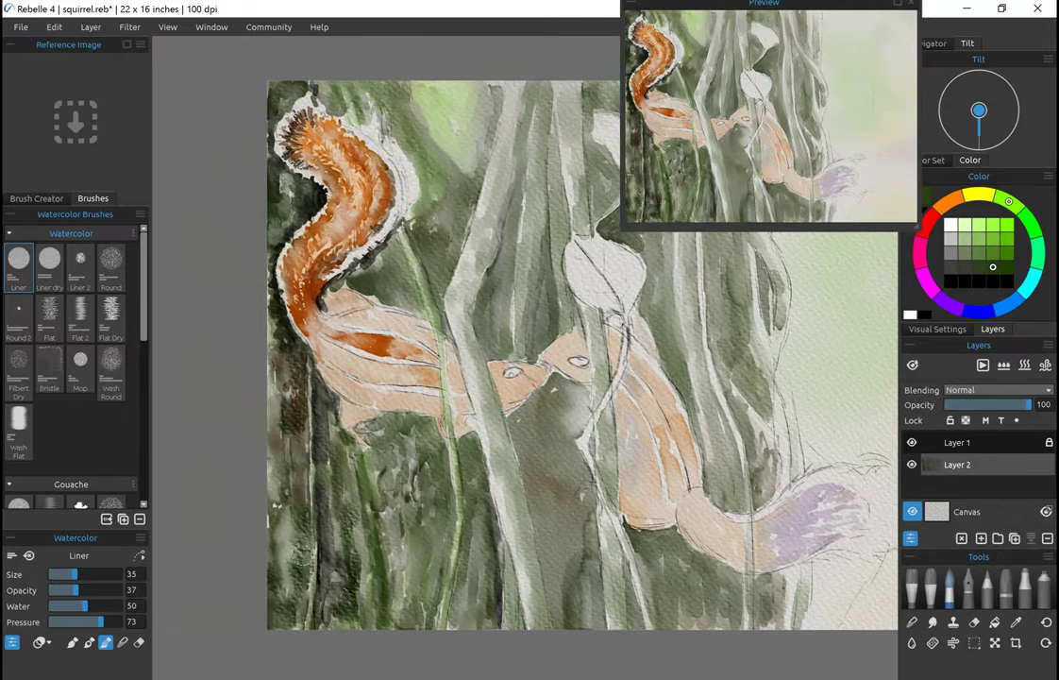
scroll(399, 586, up, 2)
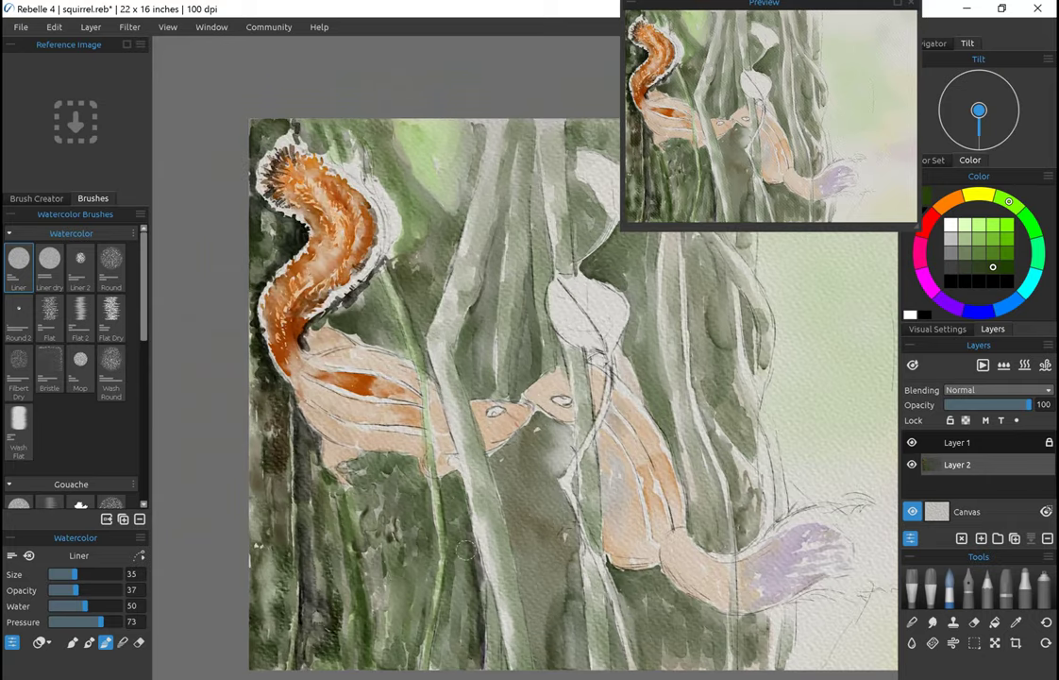
scroll(351, 415, up, 1)
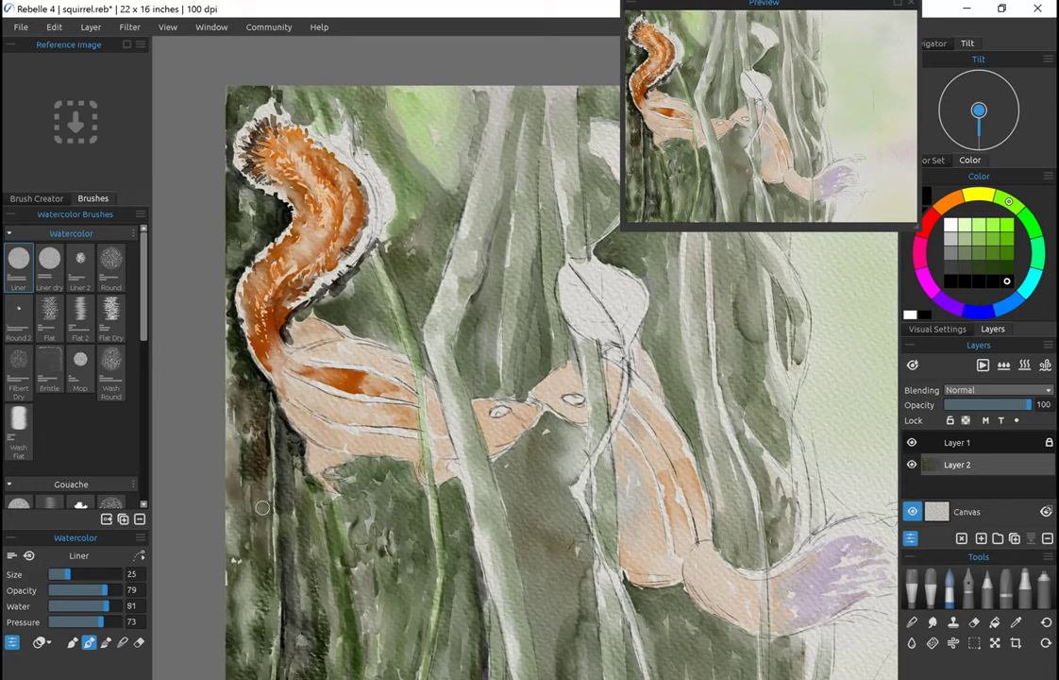
click(110, 373)
scroll(274, 511, down, 3)
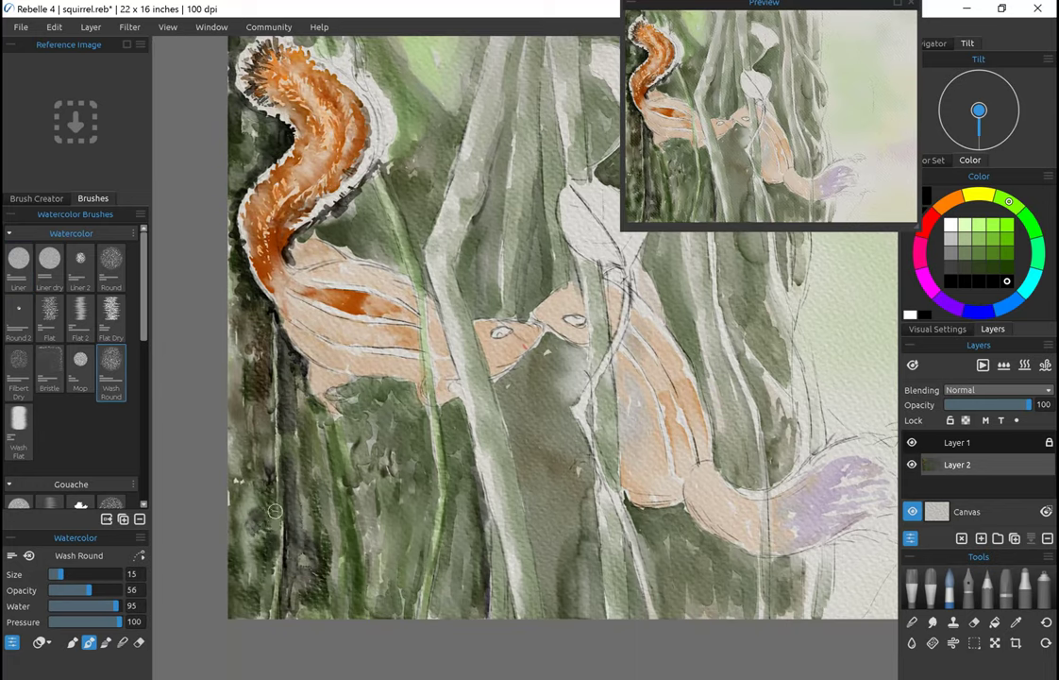
scroll(501, 564, up, 1)
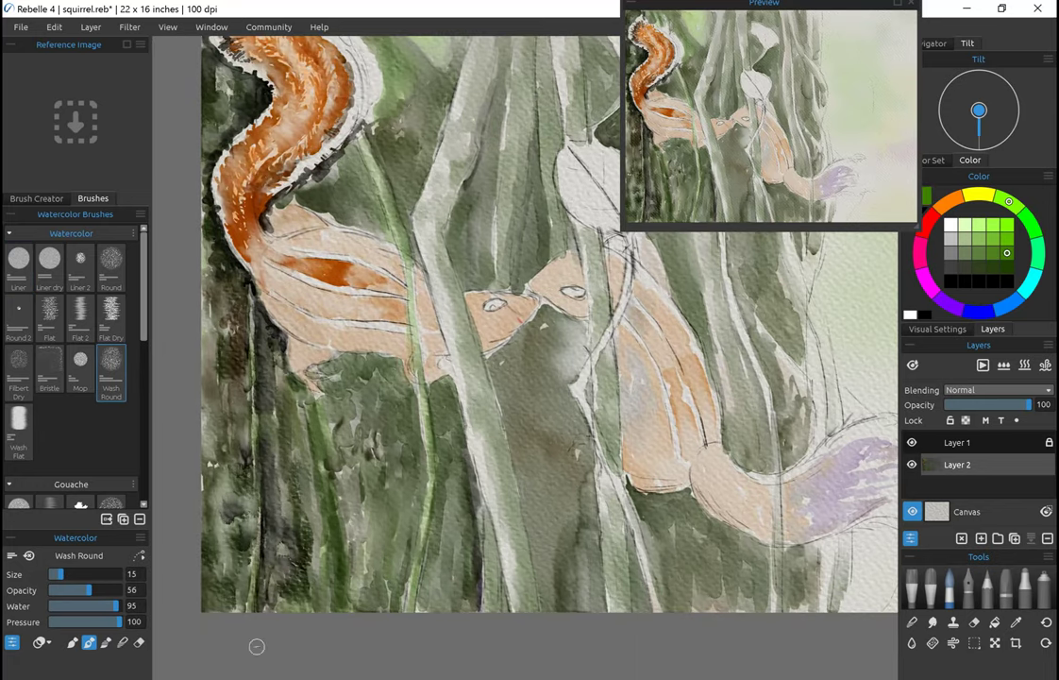
scroll(255, 644, down, 1)
Step: Splatter dark green spots over the bark around the left squirrel with Splats at size 61, raising the opacity to 96
scroll(70, 378, down, 5)
click(80, 455)
mouse_move(354, 446)
mouse_down()
mouse_move(241, 522)
mouse_move(221, 553)
mouse_move(322, 431)
mouse_move(231, 482)
mouse_move(218, 492)
mouse_move(296, 540)
mouse_move(332, 434)
mouse_move(208, 557)
mouse_up()
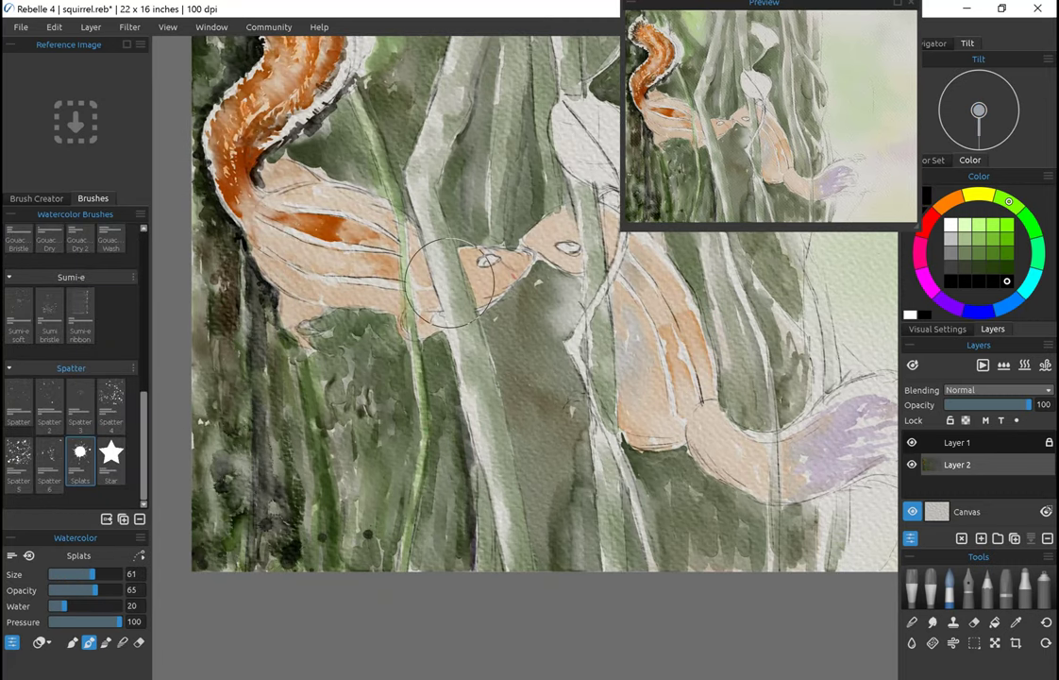
scroll(394, 249, up, 6)
scroll(250, 312, down, 3)
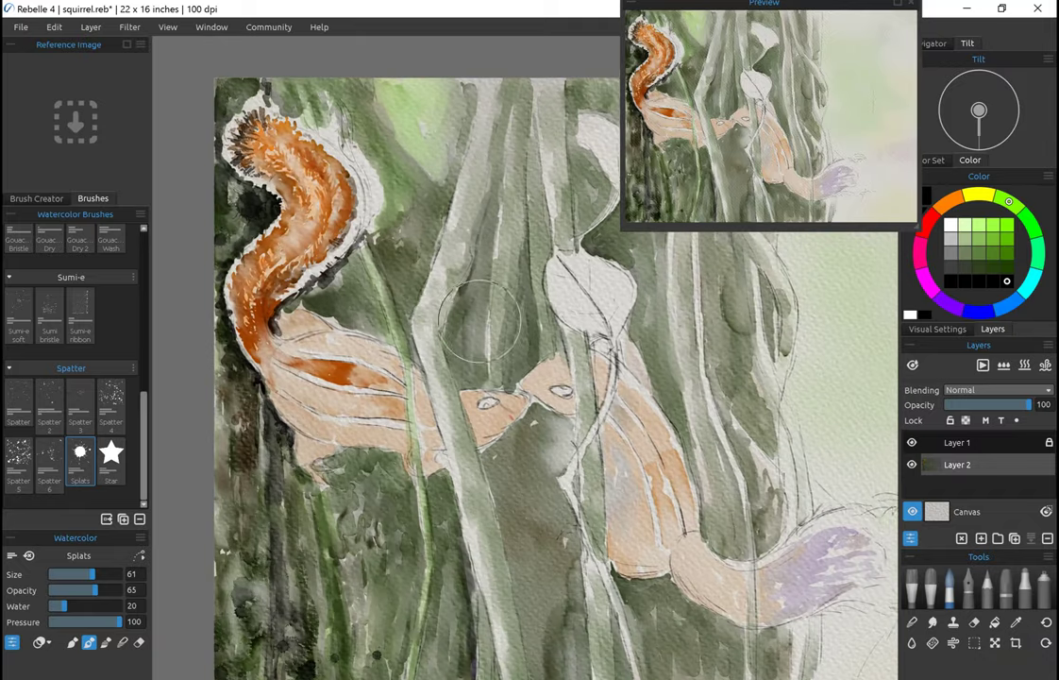
scroll(532, 326, up, 1)
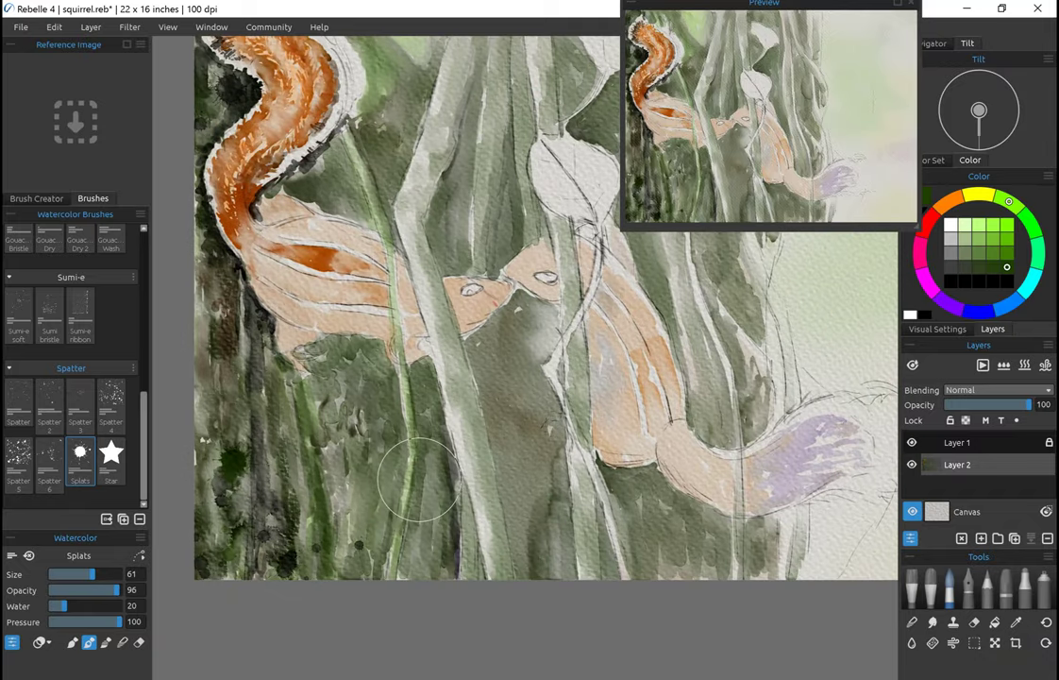
Step: Add dark magenta accents to the bark below the left squirrel with Liner at size 70, lowering the opacity to 43
scroll(75, 284, up, 2)
click(49, 245)
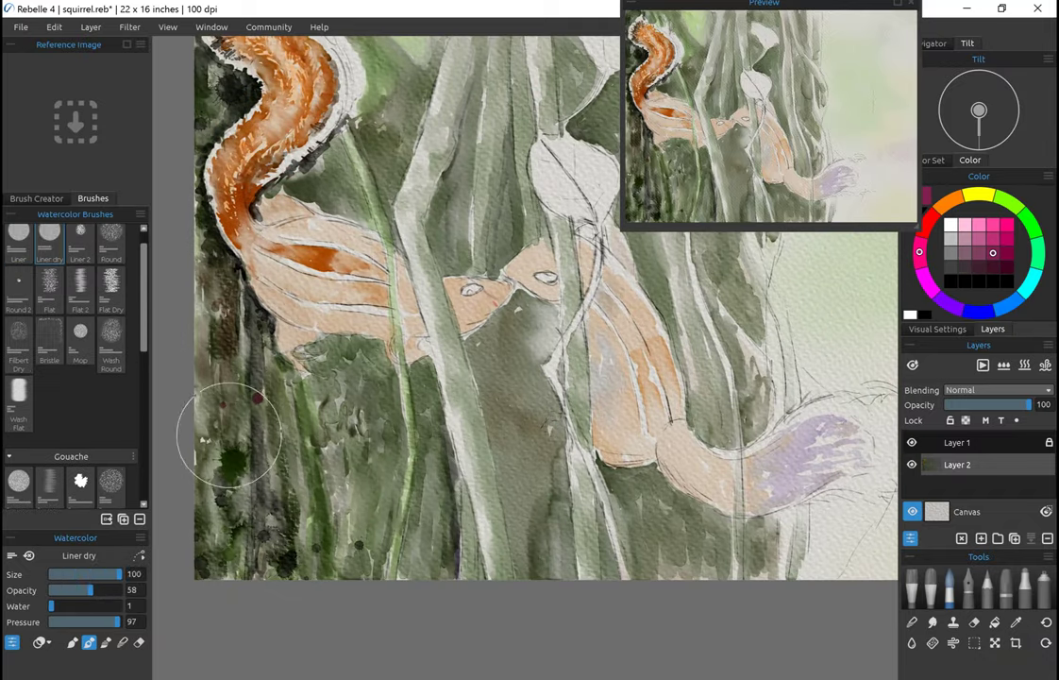
scroll(470, 456, up, 2)
click(18, 244)
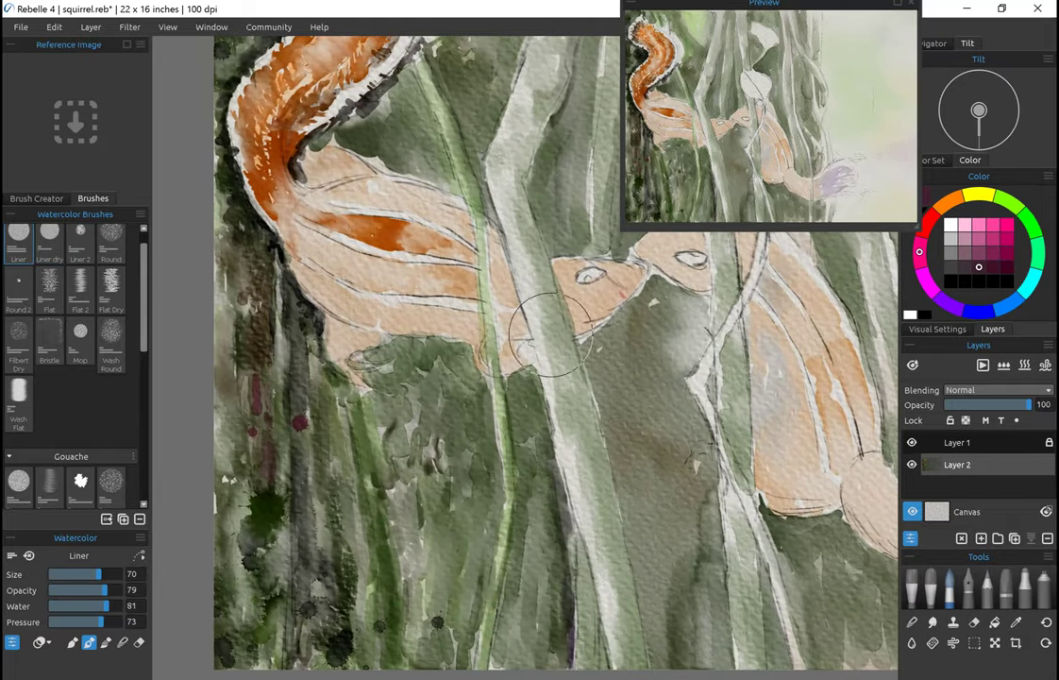
scroll(281, 253, up, 2)
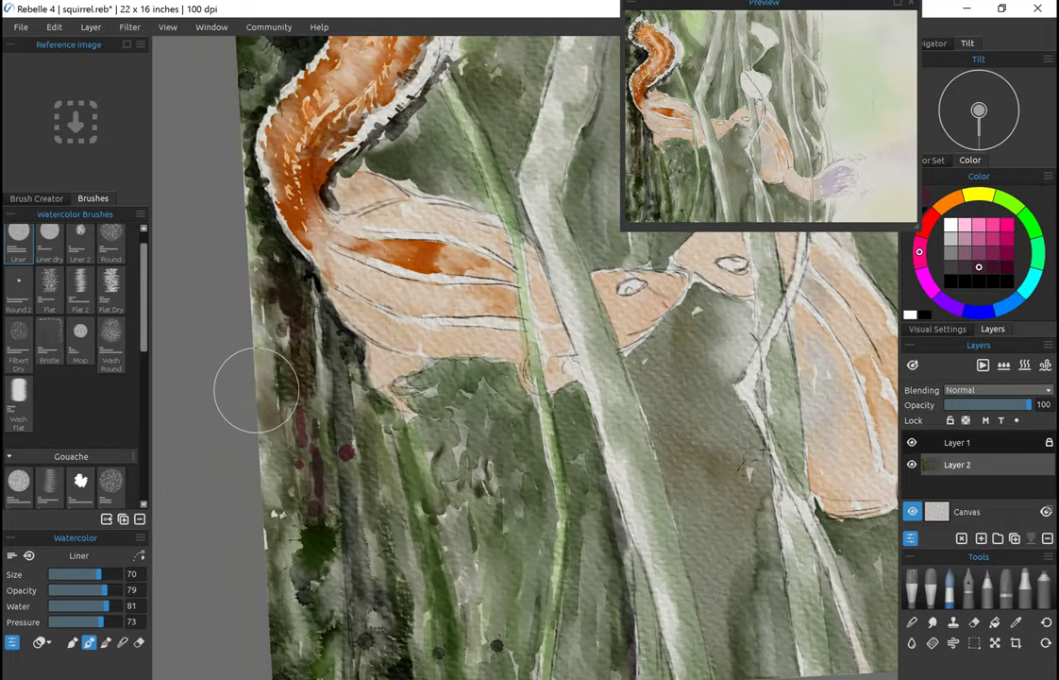
scroll(255, 378, down, 2)
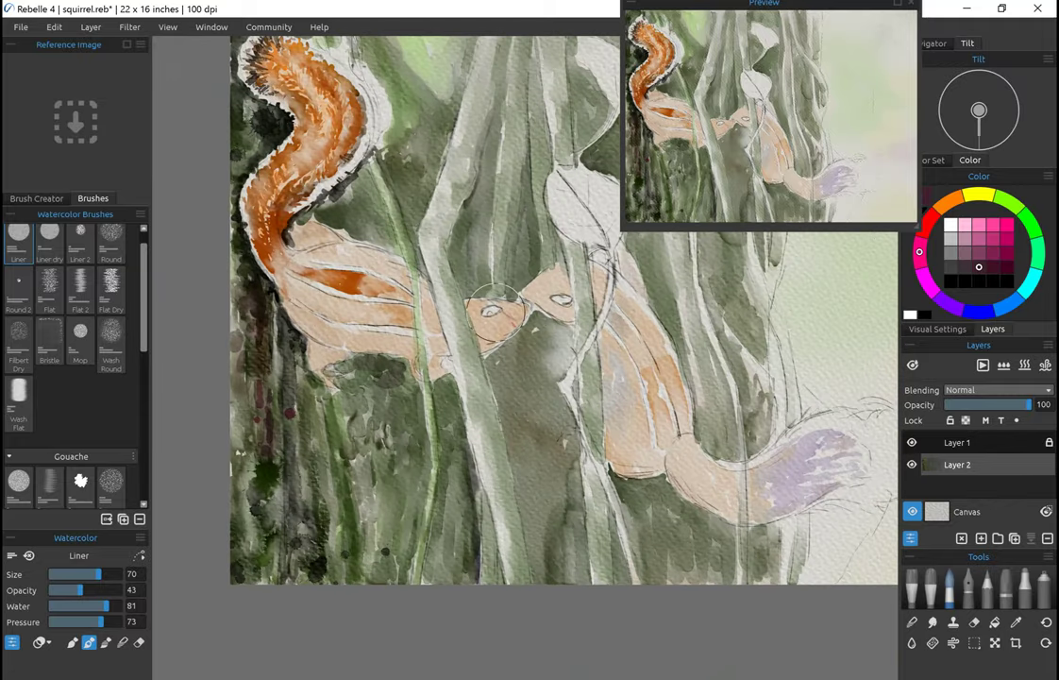
scroll(549, 271, down, 2)
scroll(549, 271, up, 2)
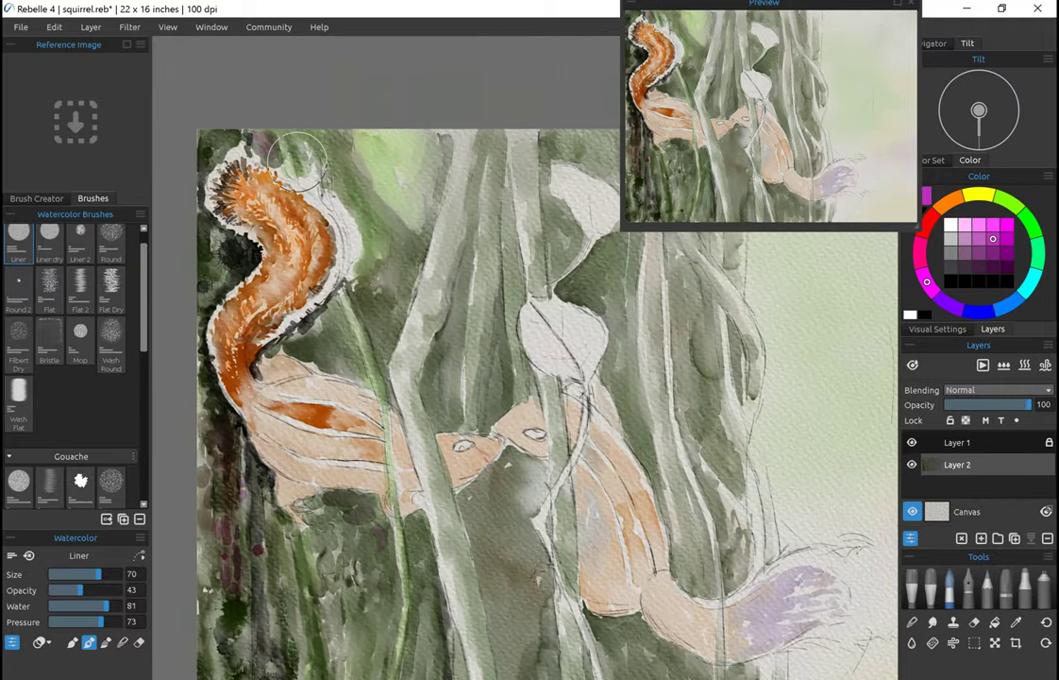
Step: Paint near-black brown streaks down the bark at the left edge with Liner at size 70 and opacity 43
alt+click(201, 525)
scroll(541, 302, down, 1)
mouse_move(222, 387)
mouse_down()
mouse_move(215, 529)
mouse_move(236, 390)
mouse_move(262, 590)
mouse_move(236, 434)
mouse_move(243, 424)
mouse_move(260, 508)
mouse_move(312, 553)
mouse_up()
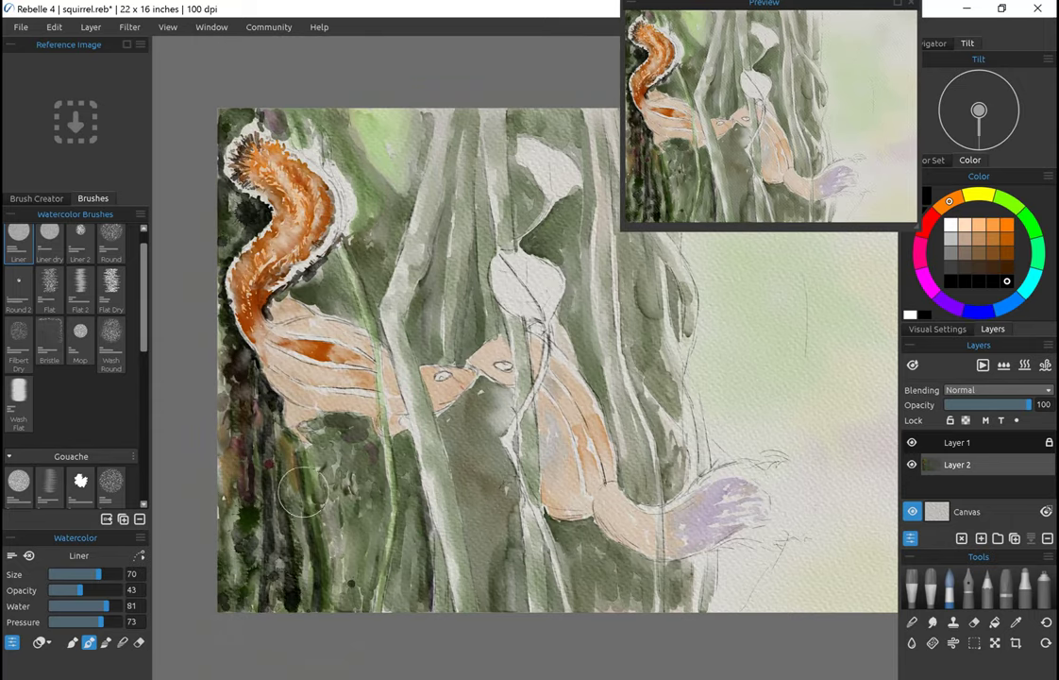
drag(265, 429, 284, 407)
Step: Layer deep green and dark brown over the bark below the left squirrel and in the gaps behind its tail
alt+click(493, 564)
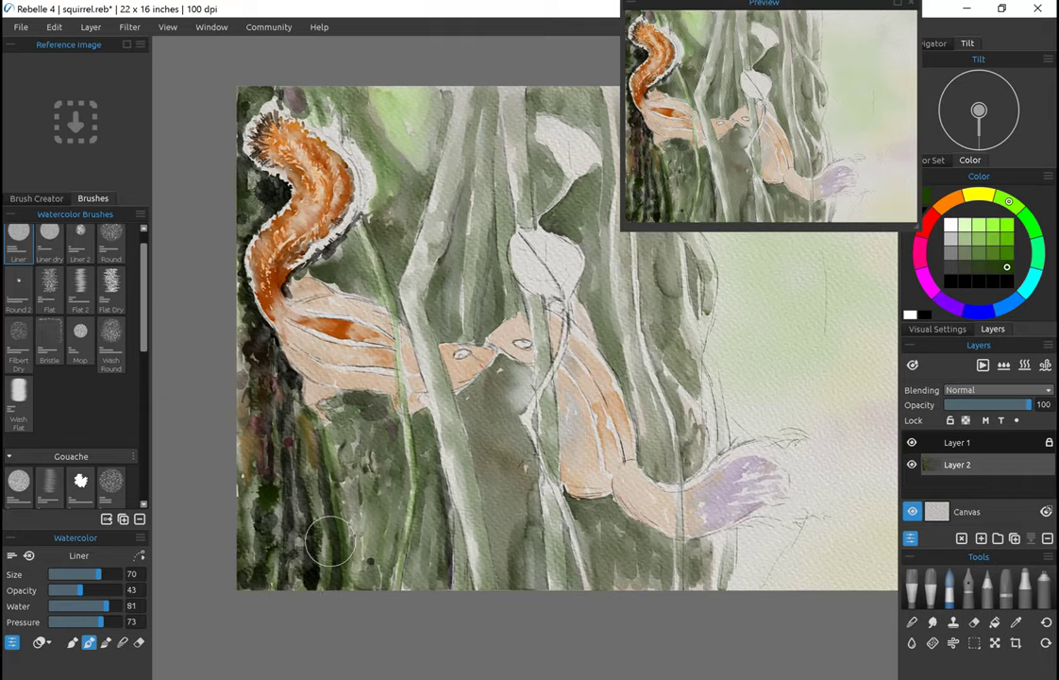
mouse_move(327, 549)
mouse_down()
mouse_move(310, 587)
mouse_move(312, 454)
mouse_up()
alt+click(370, 572)
mouse_move(370, 573)
mouse_down()
mouse_move(385, 502)
mouse_move(385, 534)
mouse_move(370, 405)
mouse_move(353, 443)
mouse_move(380, 468)
mouse_move(377, 549)
mouse_move(344, 465)
mouse_move(367, 553)
mouse_move(434, 554)
mouse_move(411, 596)
mouse_up()
alt+click(340, 444)
mouse_move(297, 210)
mouse_down()
mouse_move(302, 236)
mouse_move(328, 263)
mouse_move(311, 223)
mouse_move(324, 99)
mouse_move(321, 137)
mouse_move(378, 184)
mouse_move(350, 265)
mouse_move(422, 222)
mouse_up()
Step: Reduce Liner to size 20 and add dark brown edging beside the light green patch and along the thin vine
key(bracketleft)
key(bracketleft)
key(bracketleft)
key(bracketleft)
key(bracketleft)
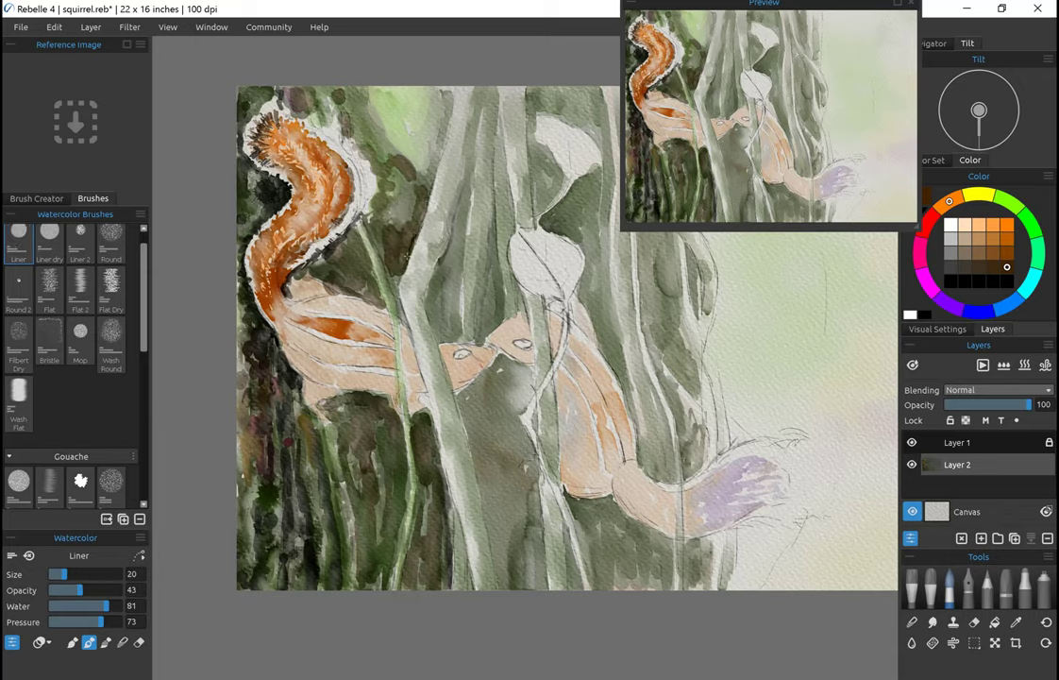
drag(382, 184, 352, 115)
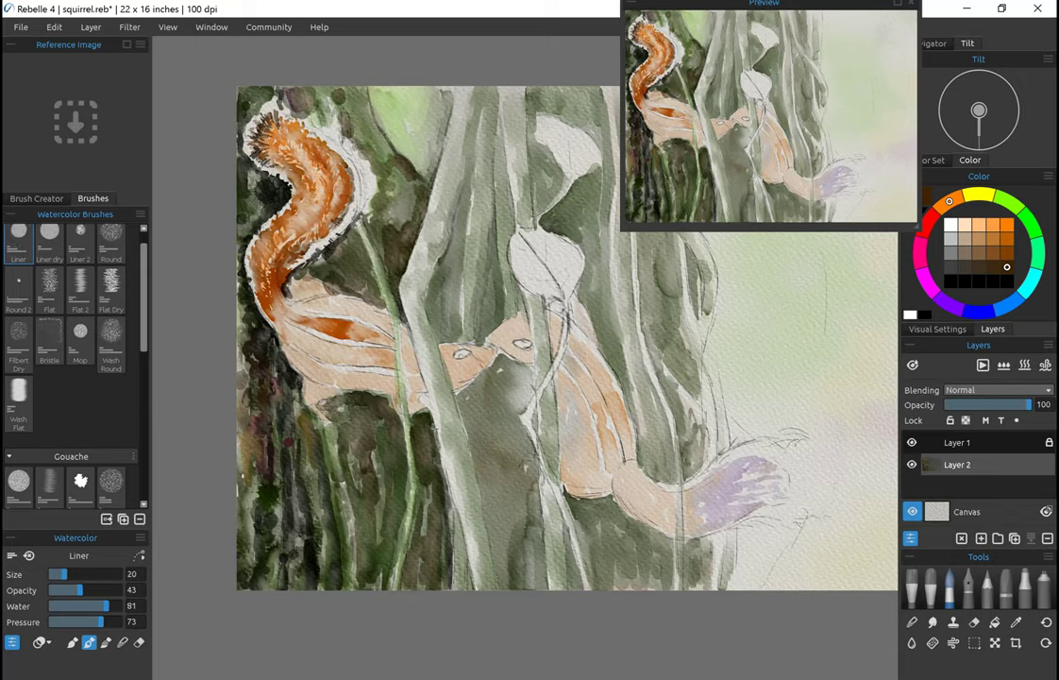
drag(378, 364, 415, 518)
alt+click(372, 369)
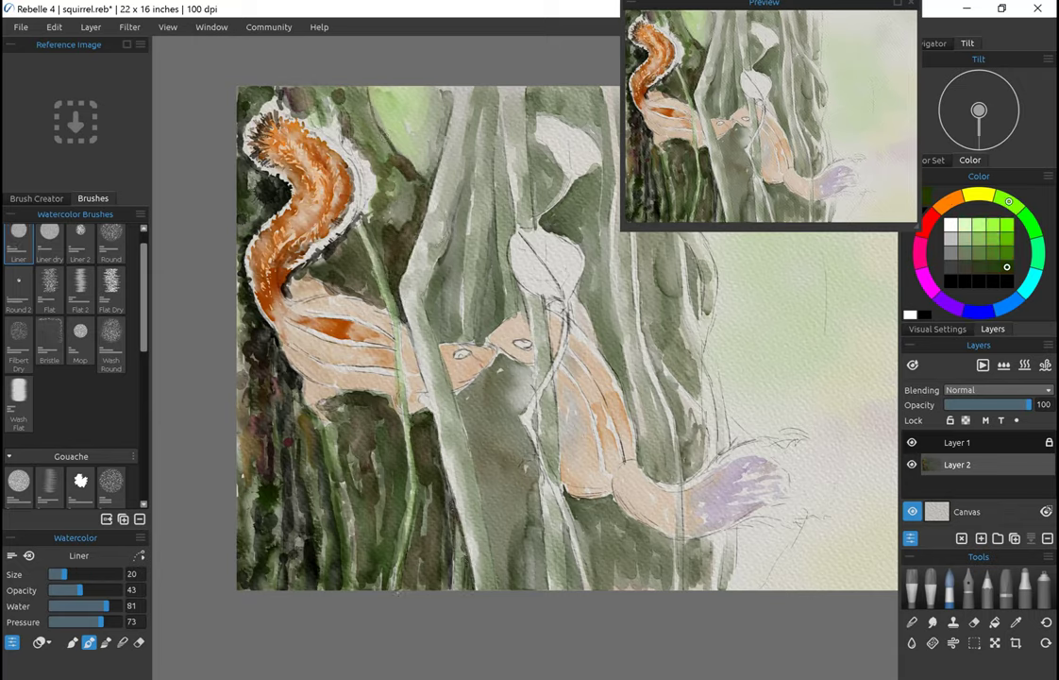
Step: Deepen the shadows between the thin vine and the thick vine below the left squirrel with near-black green at size 20
scroll(462, 453, up, 3)
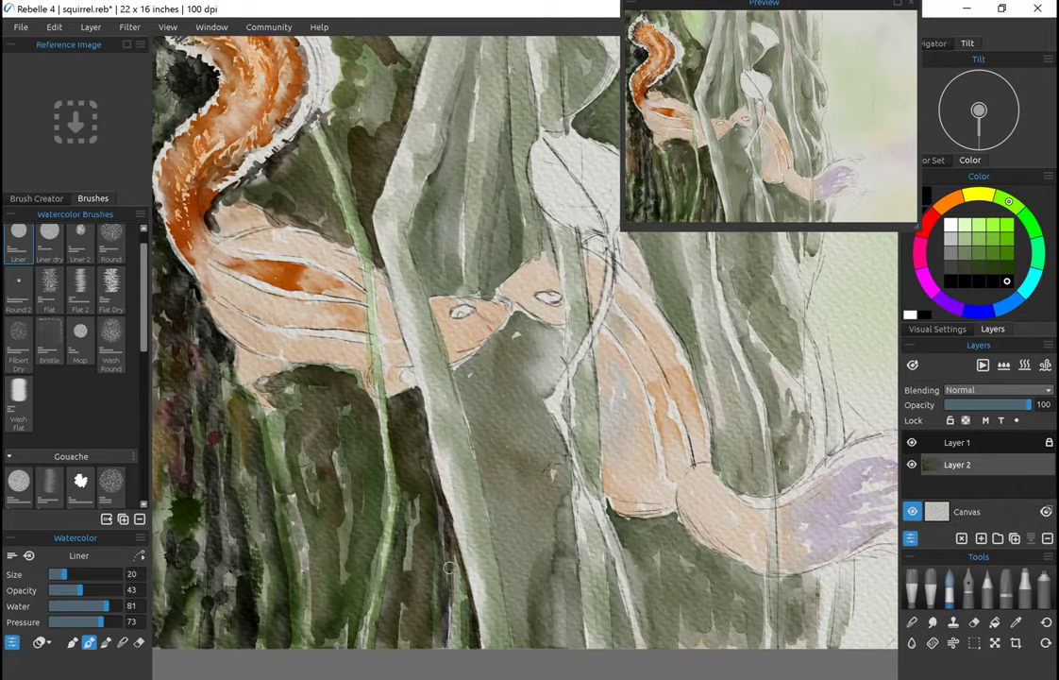
drag(383, 446, 418, 460)
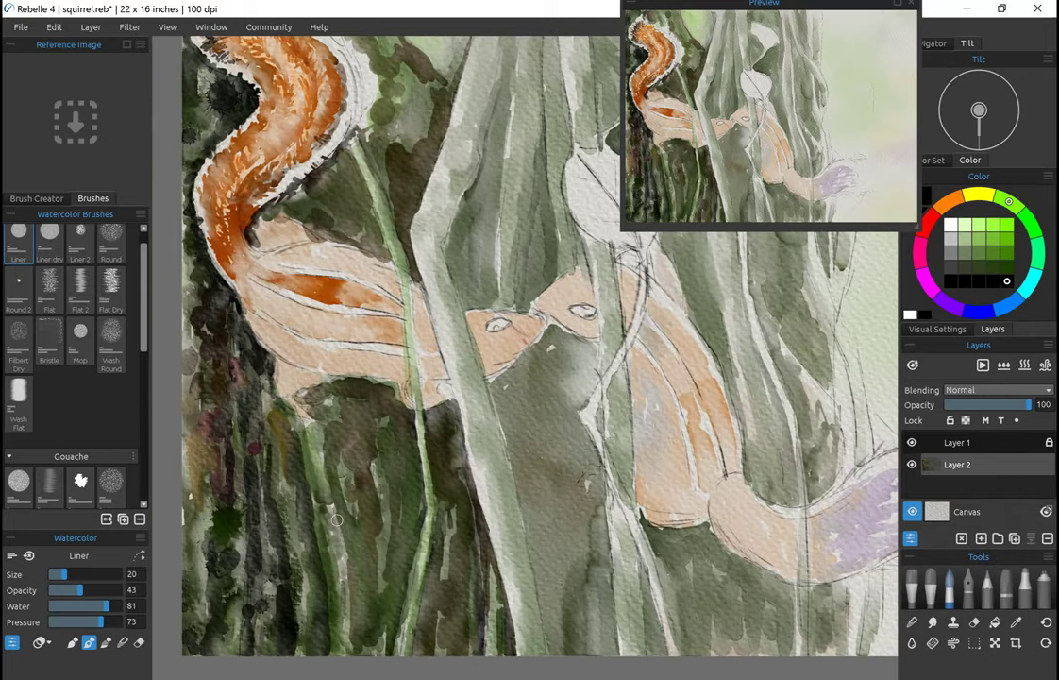
scroll(361, 546, down, 1)
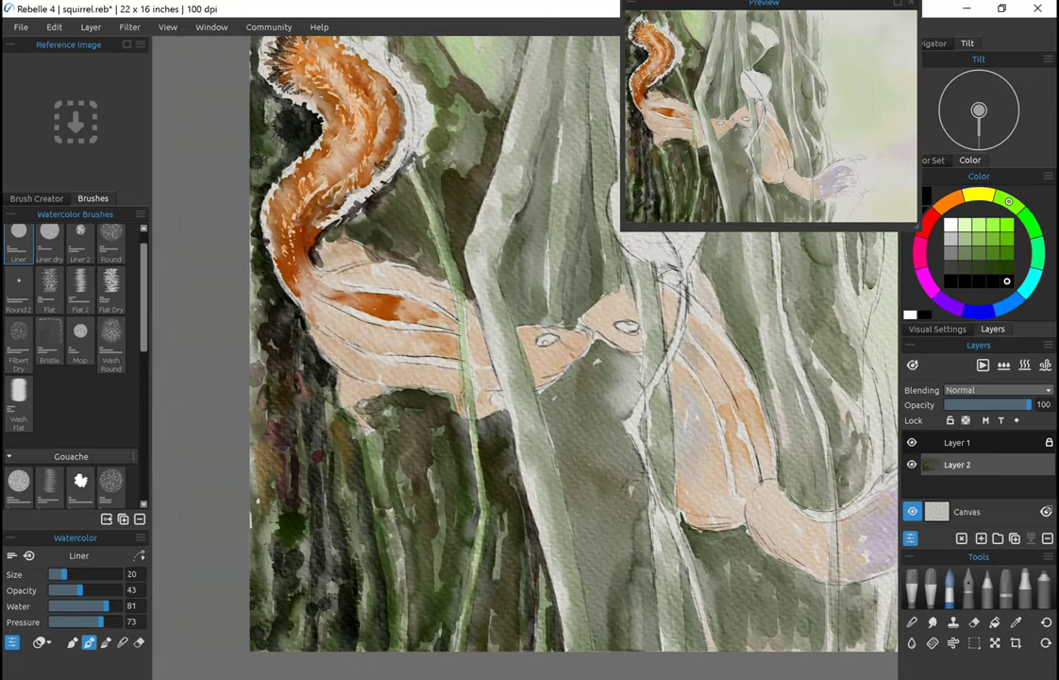
scroll(690, 338, down, 3)
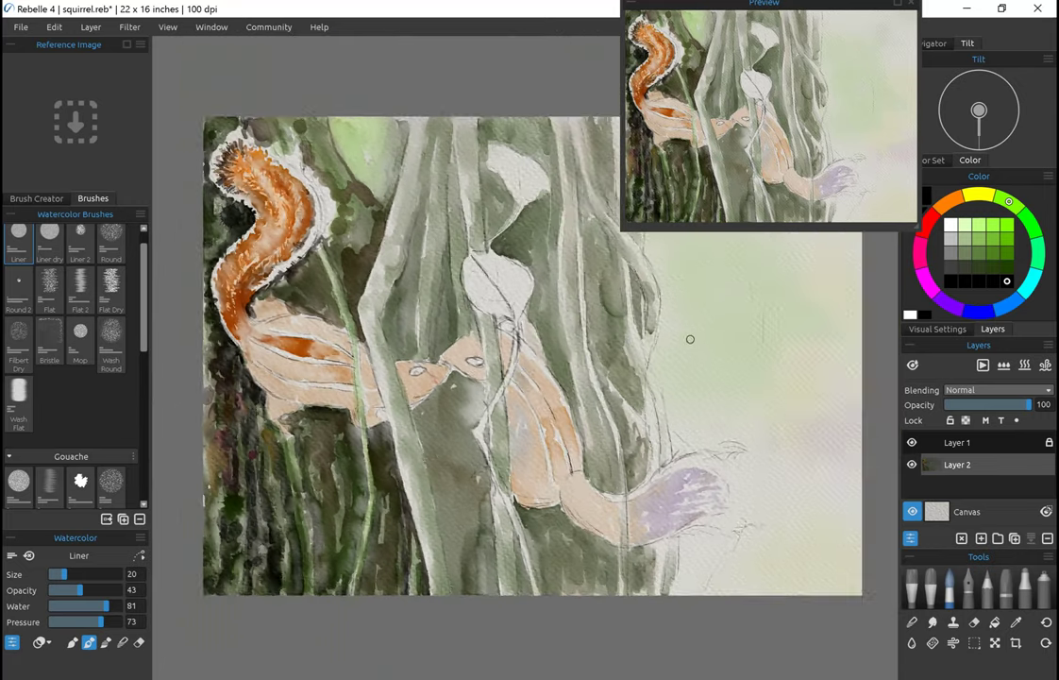
Step: Color the left squirrel's flank orange and block in its middle stripe in dark brown at opacity 77, reducing the brush to 10
scroll(474, 329, up, 4)
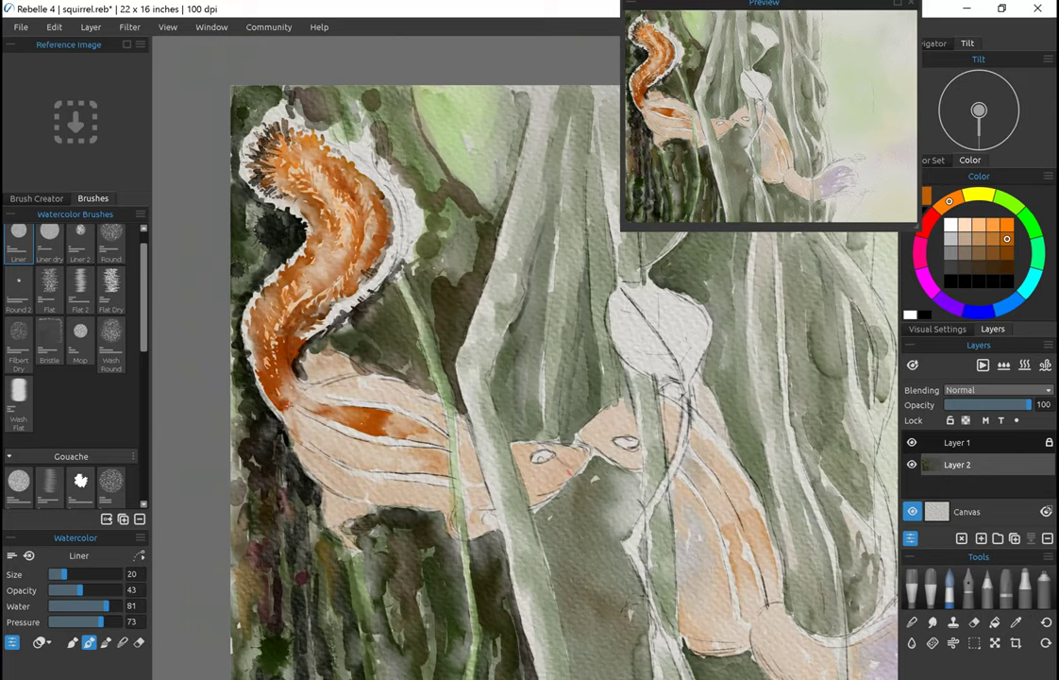
drag(380, 447, 431, 450)
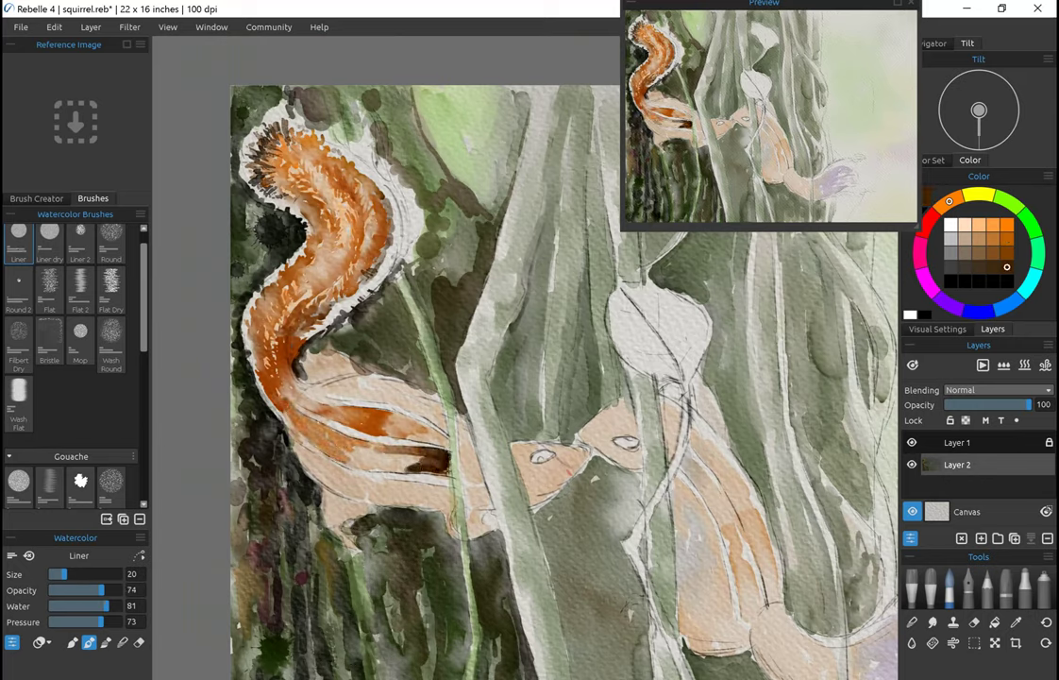
key(bracketleft)
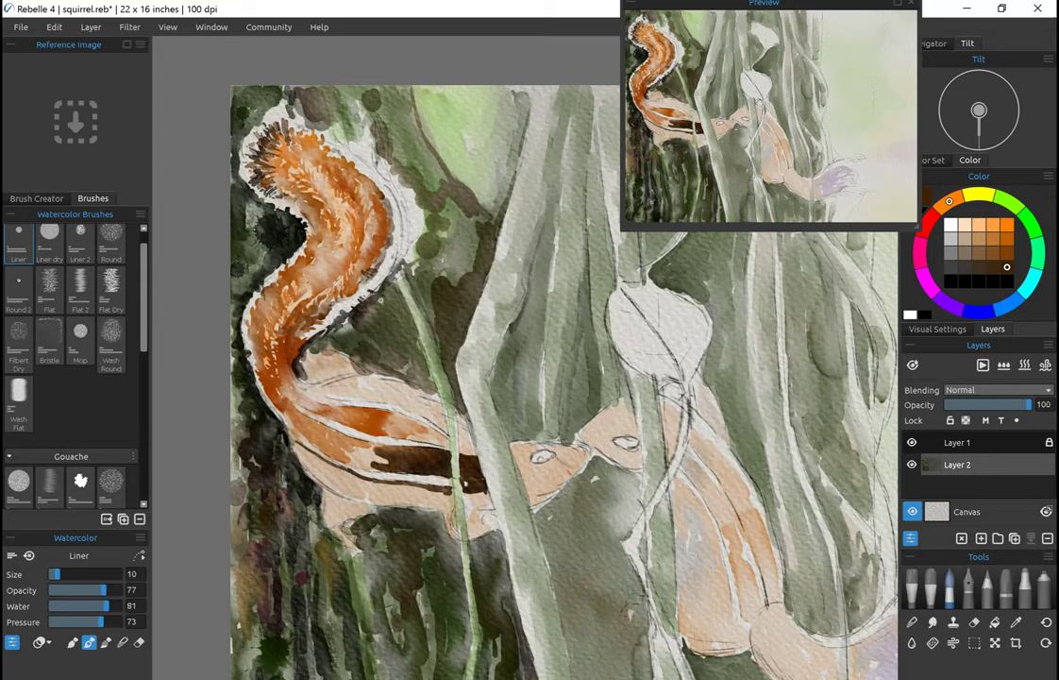
Step: Extend the dark brown stripes along the left squirrel's back up to its tail with Liner at size 10
scroll(472, 383, up, 3)
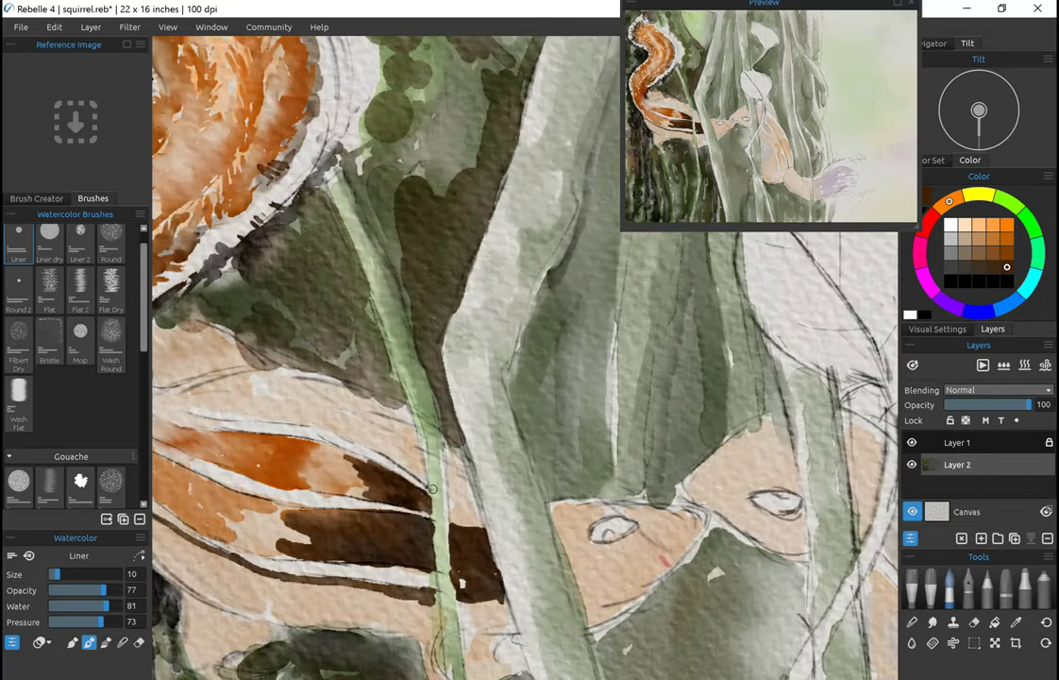
mouse_move(331, 472)
mouse_down()
mouse_move(311, 460)
mouse_move(355, 451)
mouse_up()
scroll(355, 450, down, 3)
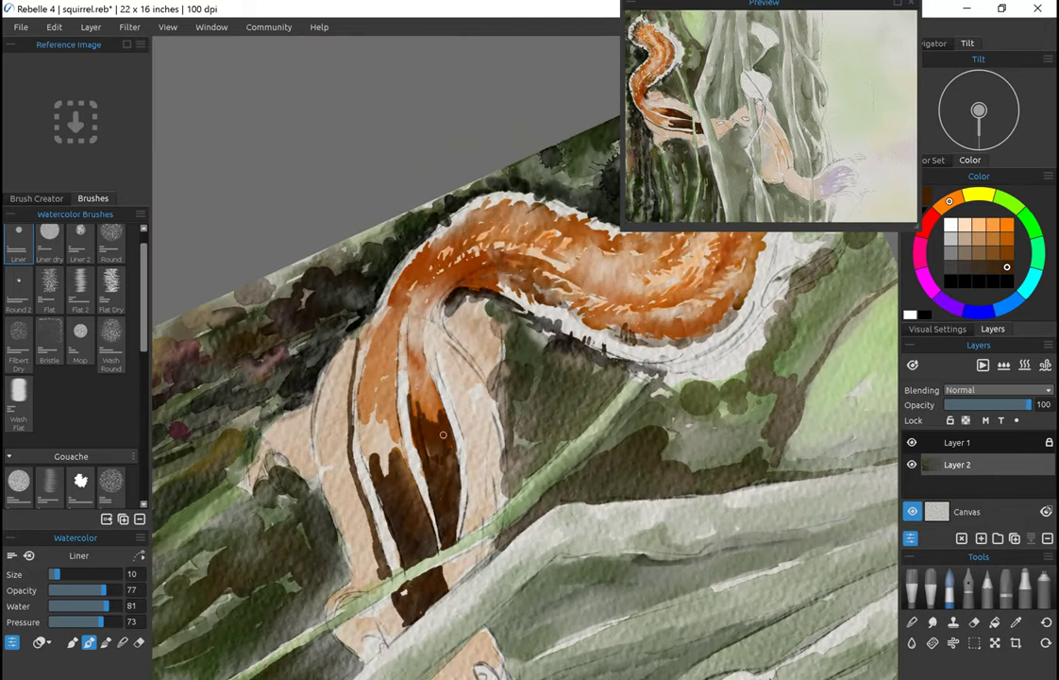
mouse_move(369, 264)
mouse_down()
mouse_move(383, 364)
mouse_move(373, 264)
mouse_move(370, 364)
mouse_move(354, 428)
mouse_move(373, 321)
mouse_move(387, 444)
mouse_move(368, 302)
mouse_move(397, 472)
mouse_up()
drag(475, 400, 492, 500)
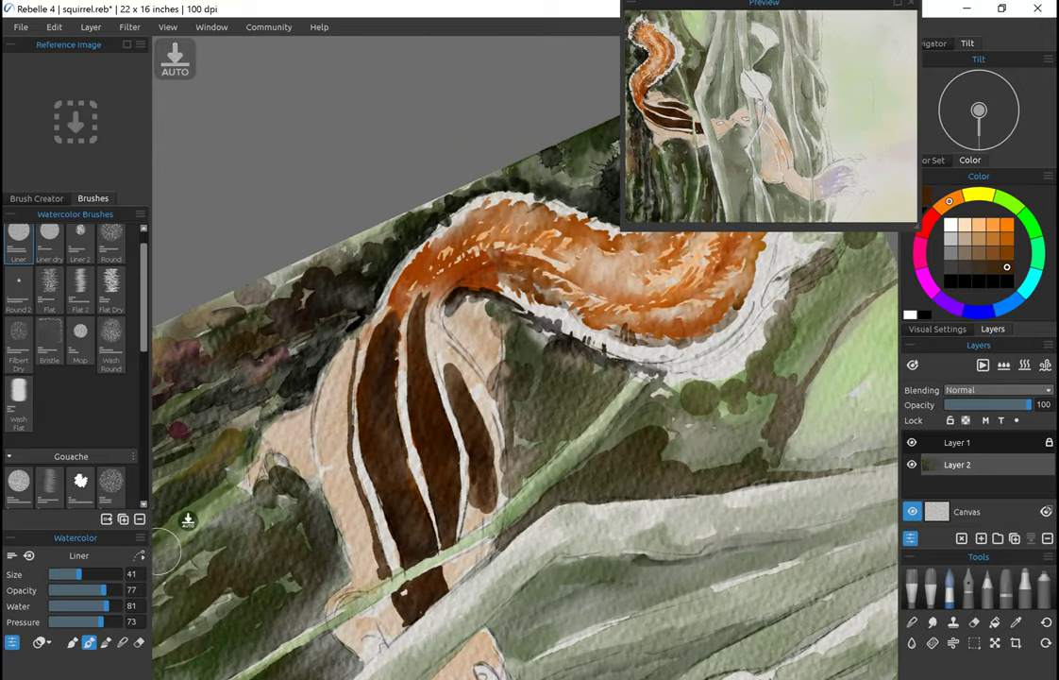
Step: Fill in the uppermost dark stripe at size 11, and edge the left squirrel's back with orange at size 29
key(bracketleft)
key(bracketleft)
key(bracketleft)
key(bracketright)
key(bracketright)
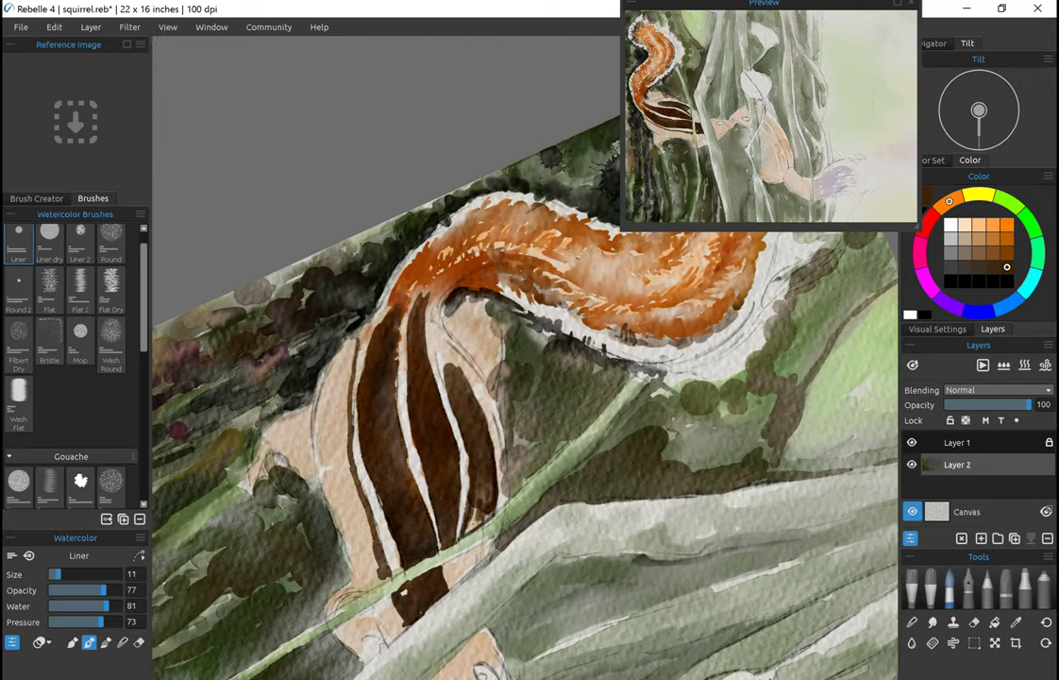
alt+click(490, 419)
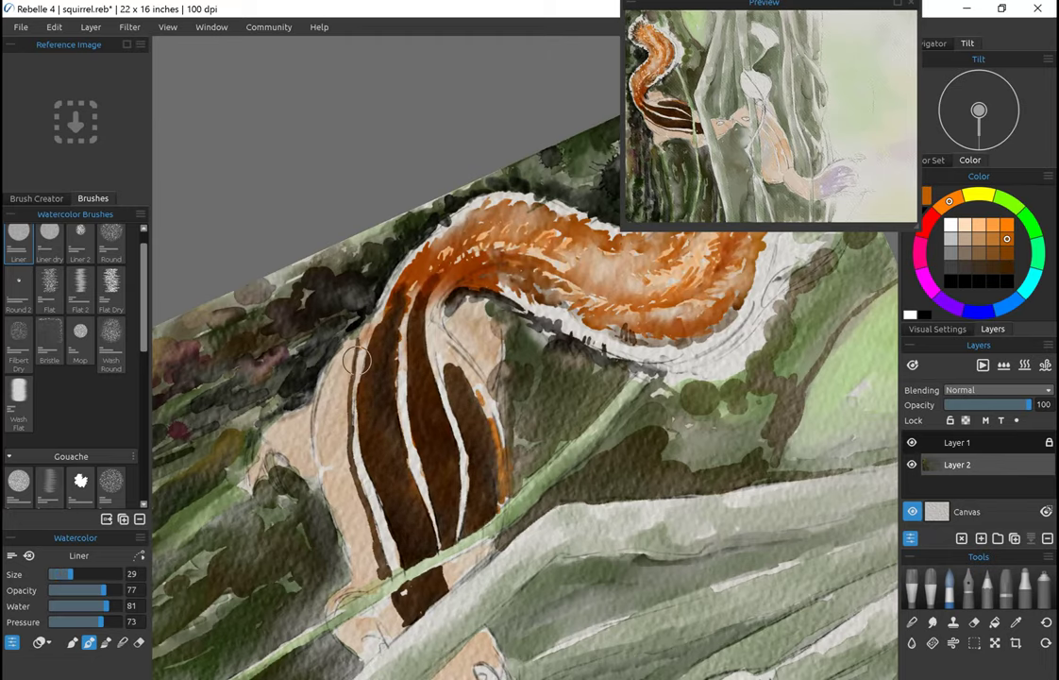
Step: Paint the left squirrel's outer flank orange with Liner at size 29, and deepen its edge and the dark stripes with darker brown tones
mouse_move(354, 335)
mouse_down()
mouse_move(348, 496)
mouse_move(328, 439)
mouse_move(349, 375)
mouse_move(369, 562)
mouse_up()
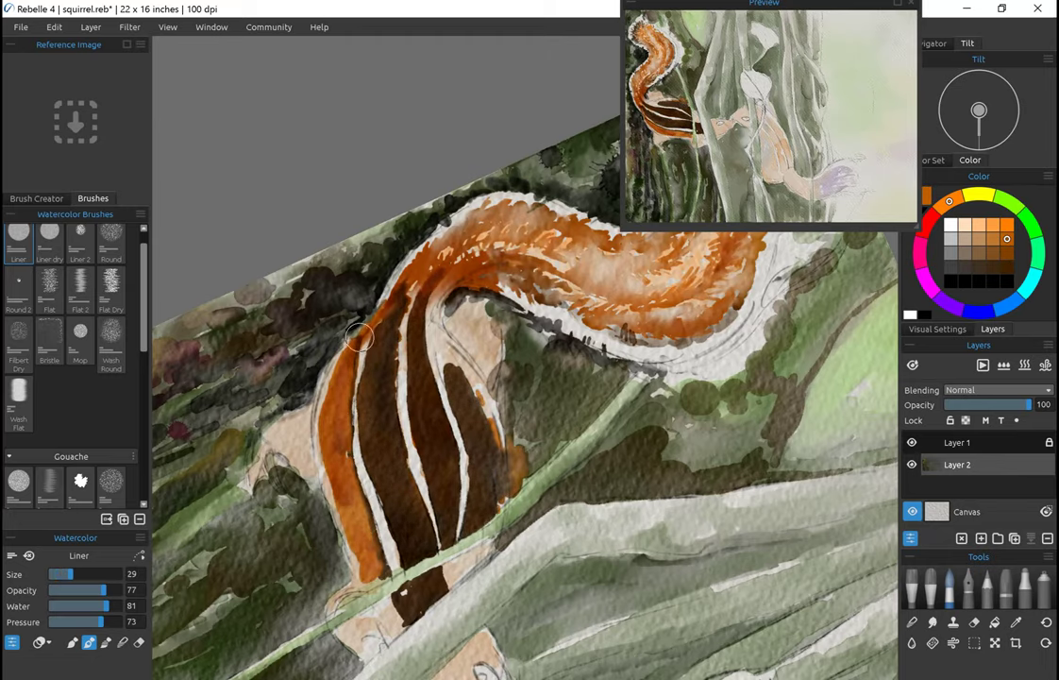
alt+click(366, 524)
mouse_move(323, 360)
mouse_down()
mouse_move(312, 425)
mouse_move(332, 505)
mouse_move(344, 510)
mouse_up()
alt+click(406, 443)
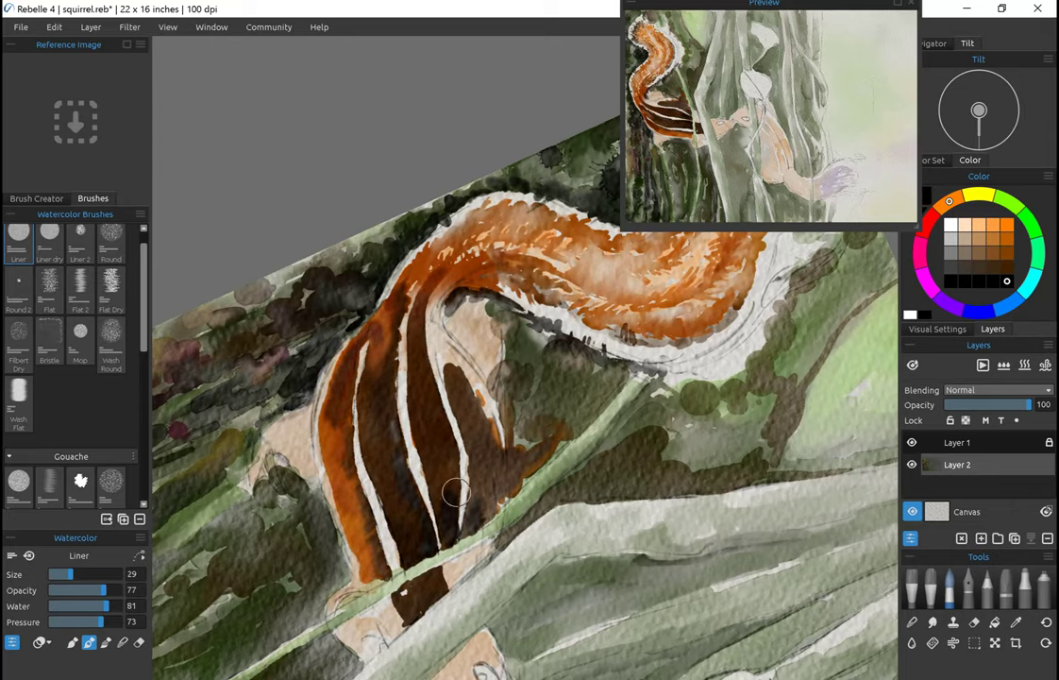
drag(589, 300, 517, 295)
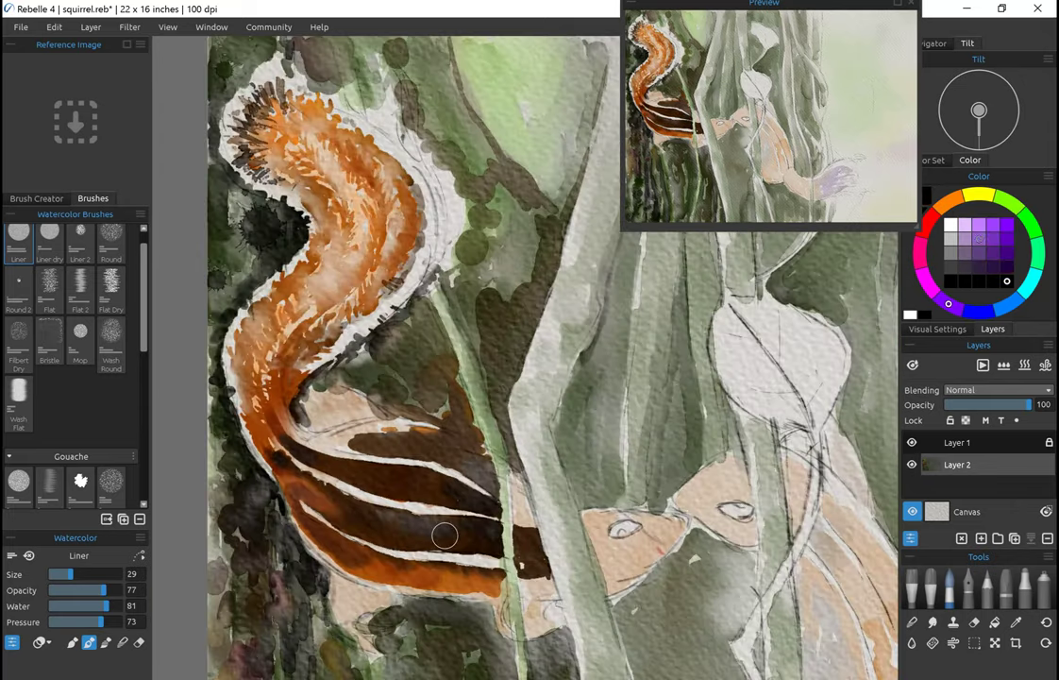
Step: Tint the left squirrel's white back stripes with purple near the tail and light blue near the thin vine
drag(283, 415, 326, 430)
scroll(477, 420, up, 2)
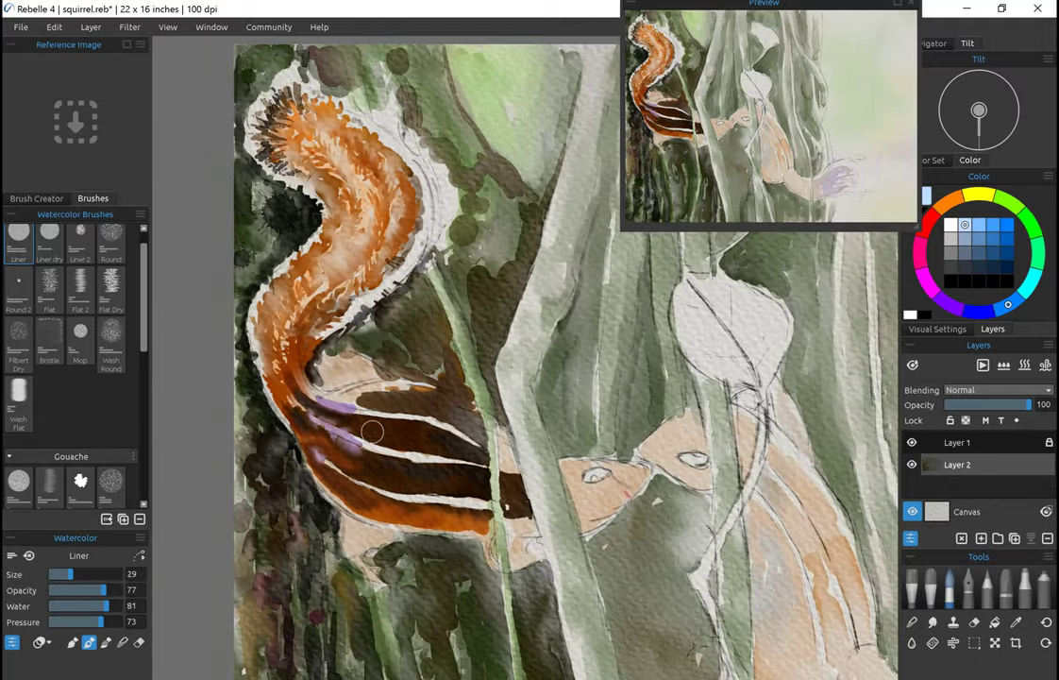
scroll(447, 408, down, 3)
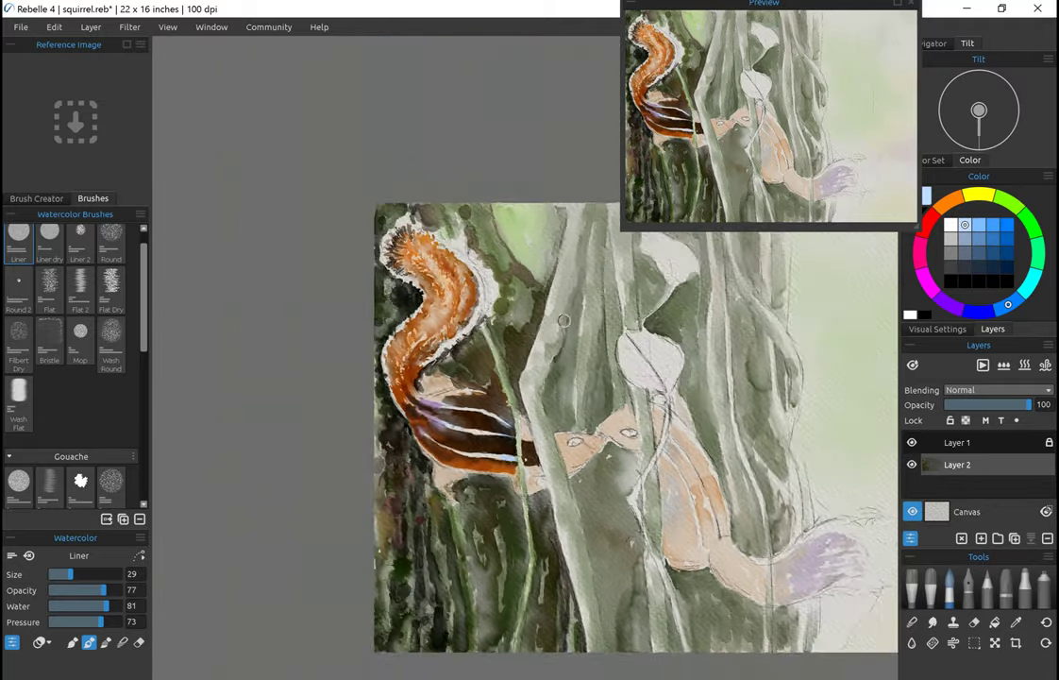
scroll(378, 402, up, 3)
Step: Deepen the base of the left squirrel's tail with dark red and near-black brown where it joins the back
alt+click(312, 397)
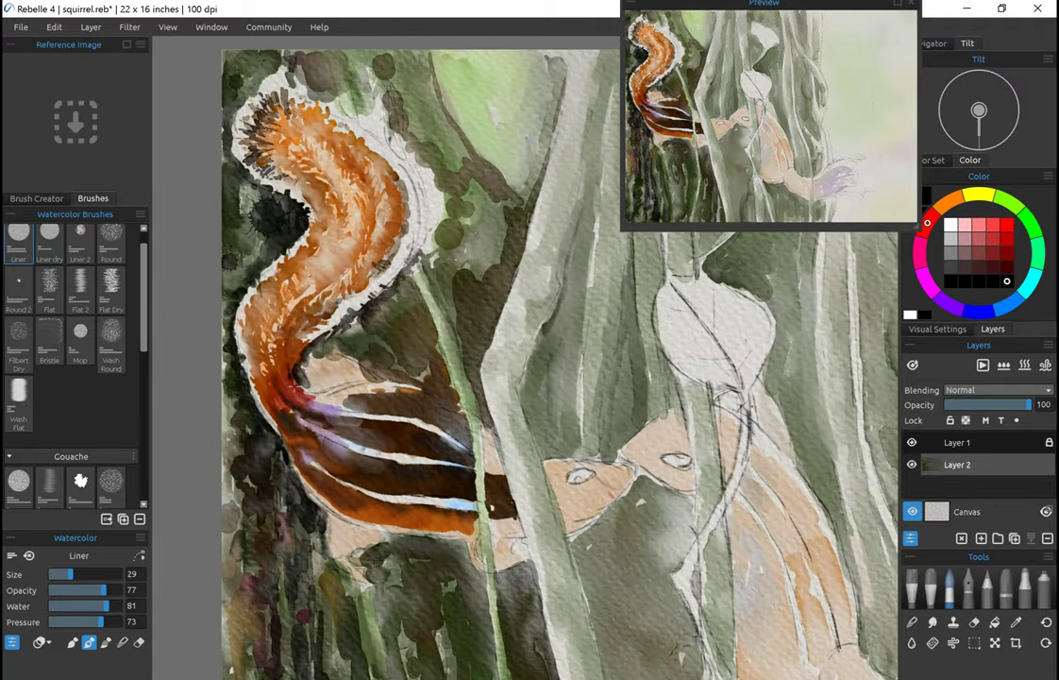
alt+click(340, 389)
alt+click(300, 359)
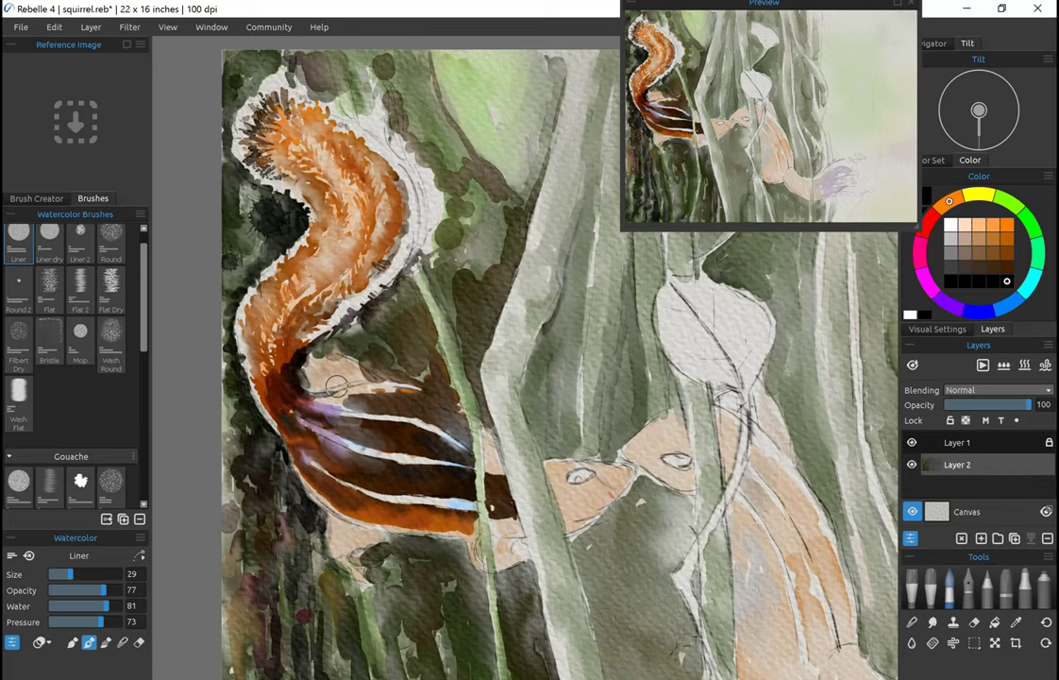
Step: Intensify the left squirrel's tail with saturated orange strokes following its curve from the base to the tip
scroll(586, 321, down, 3)
scroll(585, 321, up, 2)
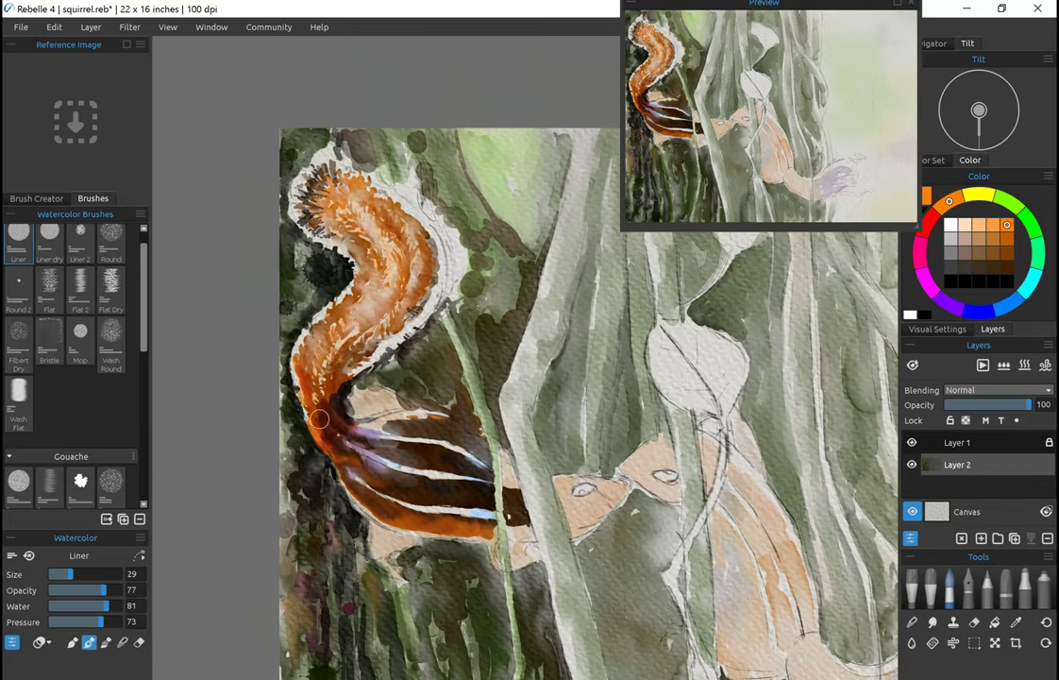
mouse_move(384, 332)
mouse_down()
mouse_move(339, 226)
mouse_move(311, 284)
mouse_up()
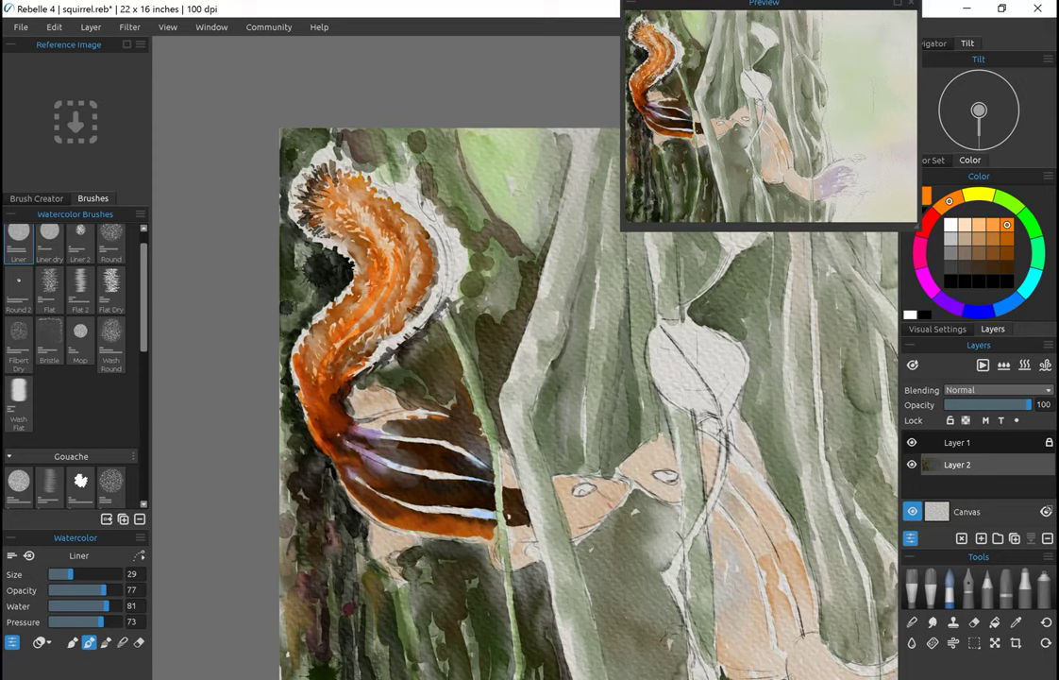
scroll(371, 192, down, 1)
scroll(371, 192, up, 2)
mouse_move(371, 192)
mouse_down()
mouse_move(283, 232)
mouse_move(269, 188)
mouse_move(339, 260)
mouse_move(388, 229)
mouse_up()
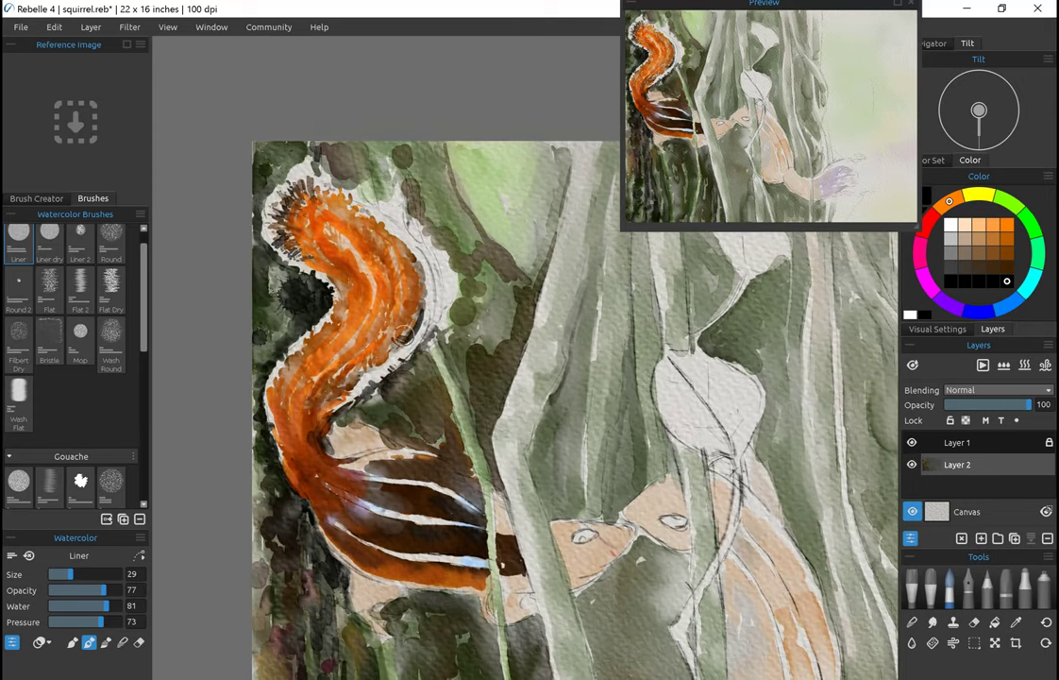
Step: Shade the tail's outer edges near-black, and hatch dark maroon fur over it with Liner at size 8, opacity 86 and water 15
alt+click(421, 288)
mouse_move(422, 283)
mouse_down()
mouse_move(415, 321)
mouse_move(332, 283)
mouse_move(321, 257)
mouse_move(341, 365)
mouse_move(359, 283)
mouse_move(377, 265)
mouse_move(321, 397)
mouse_move(338, 452)
mouse_move(308, 407)
mouse_up()
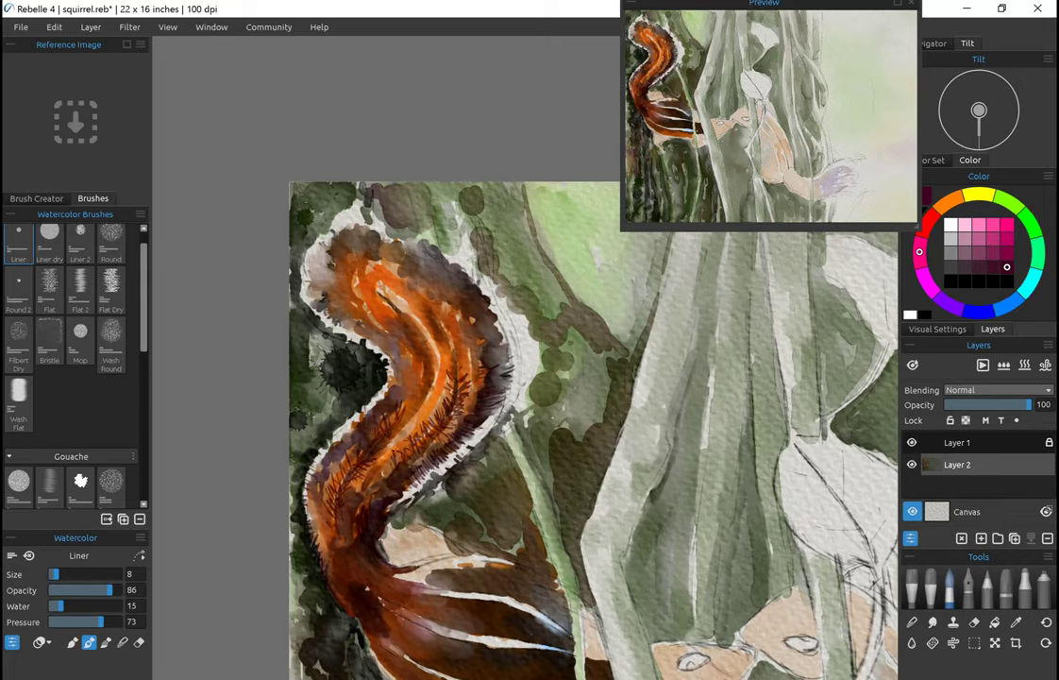
scroll(366, 486, up, 2)
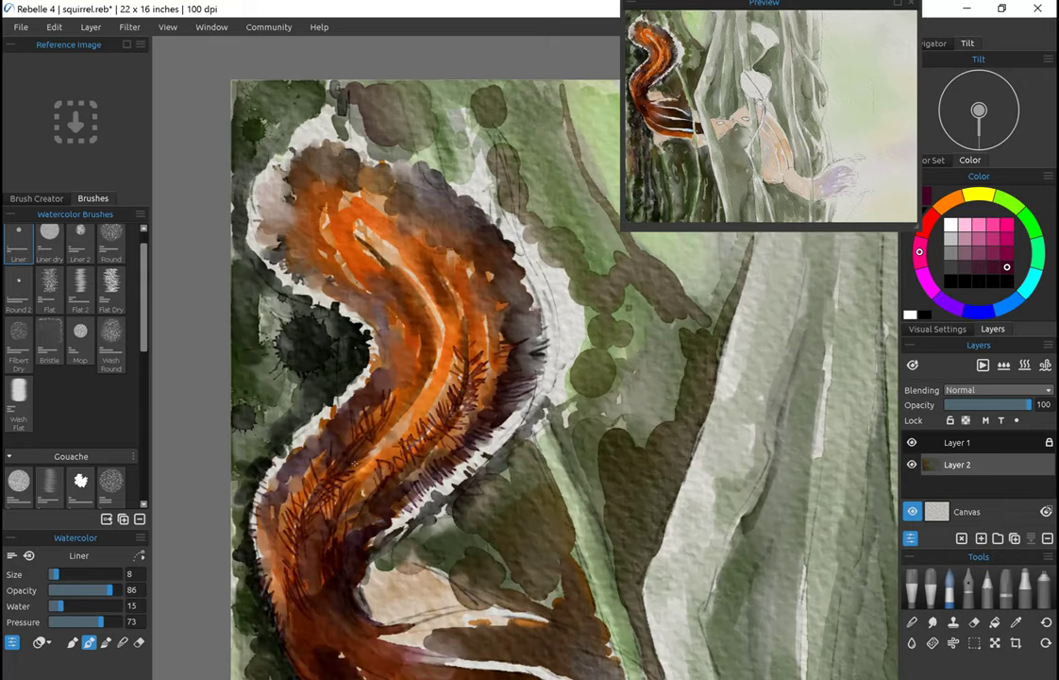
Step: Add near-black hairs and contour shading along the lower edges of the left squirrel's tail
alt+click(288, 387)
drag(284, 593, 277, 477)
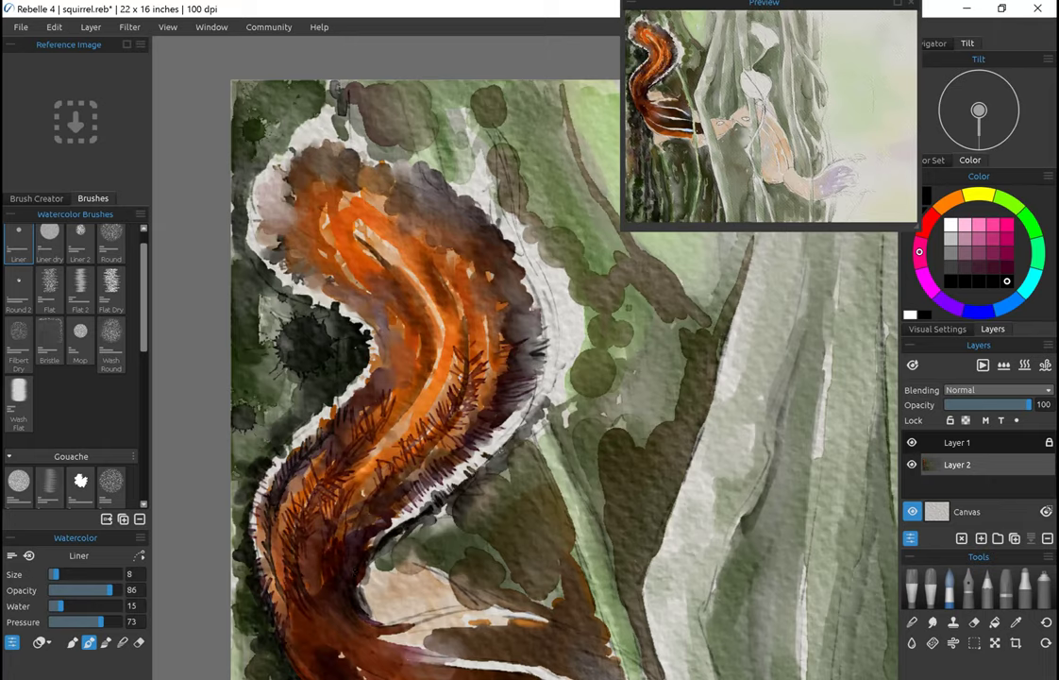
drag(483, 470, 552, 388)
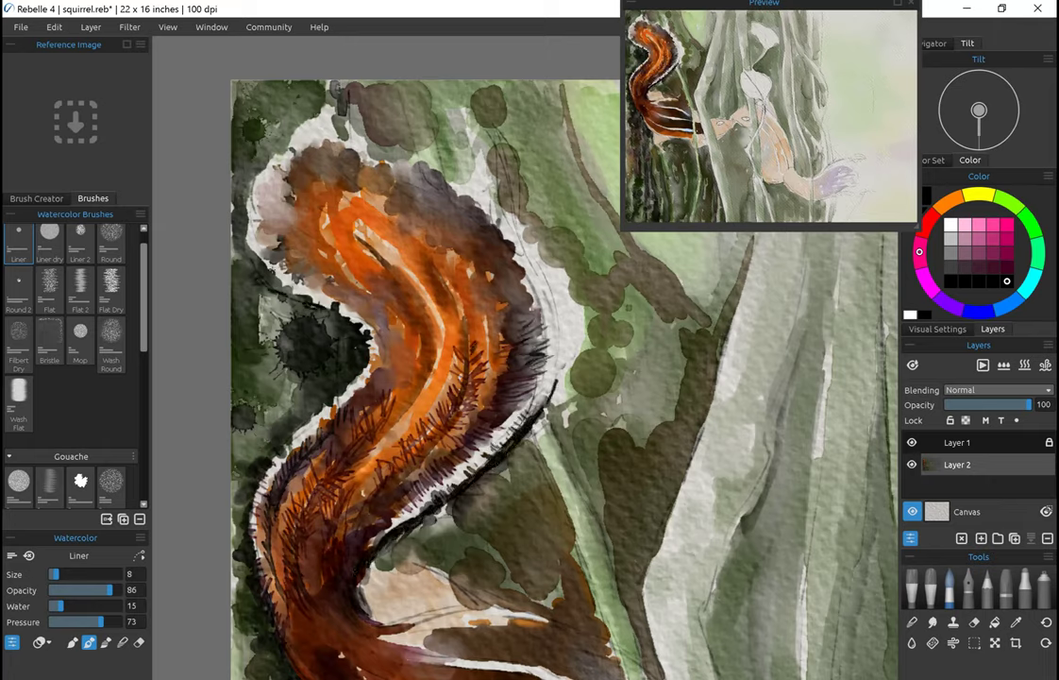
Step: Draw fine black hairs around the tail's tip and outer rim, and switch to erasing to refine the white fringe
drag(247, 194, 318, 142)
mouse_move(255, 125)
mouse_down()
mouse_move(327, 137)
mouse_move(460, 204)
mouse_up()
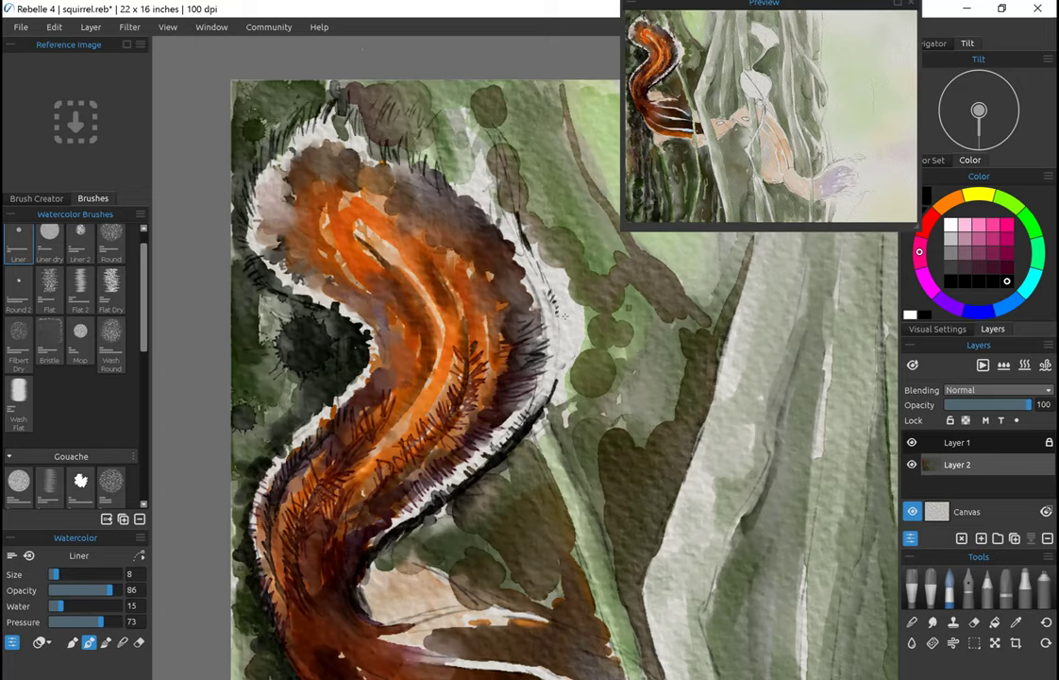
drag(540, 269, 565, 392)
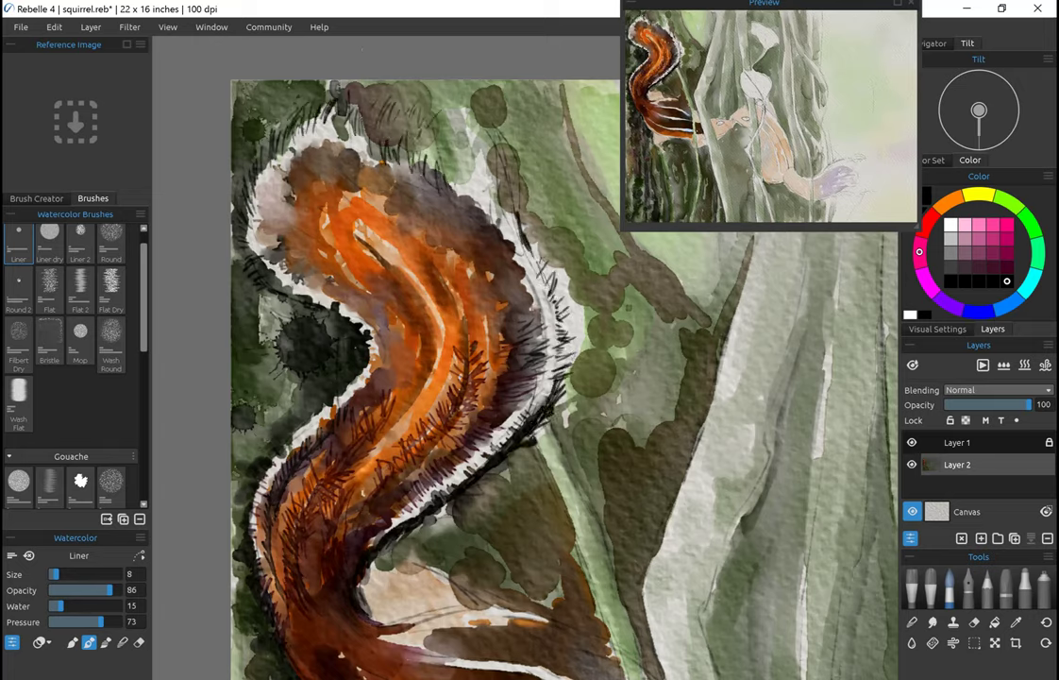
drag(469, 350, 506, 304)
drag(429, 123, 408, 90)
drag(455, 189, 429, 100)
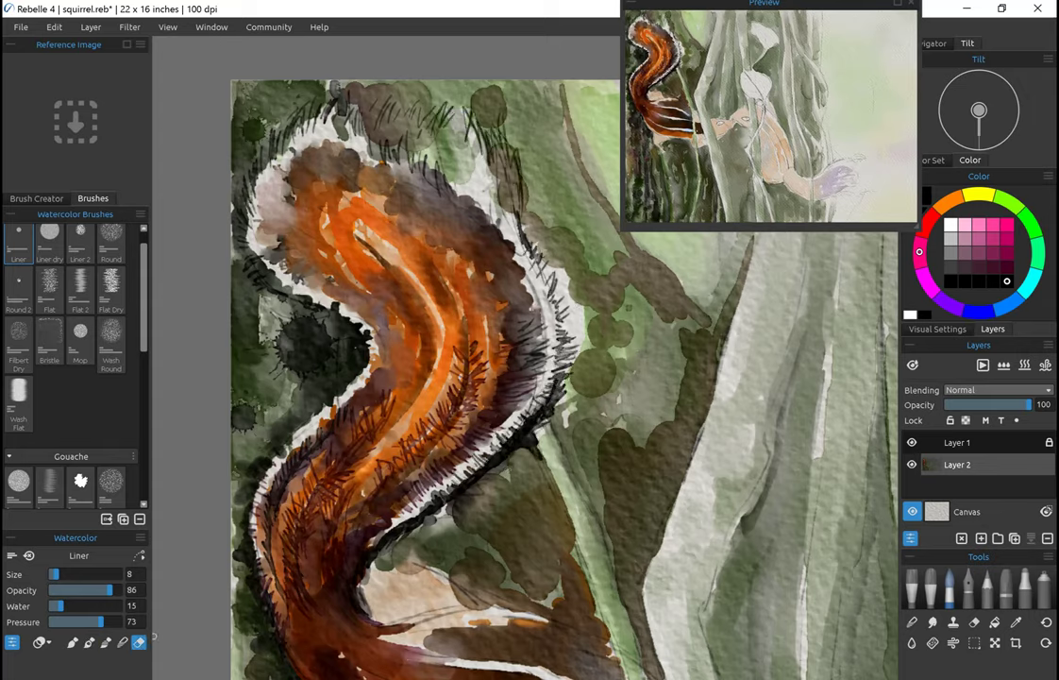
key(e)
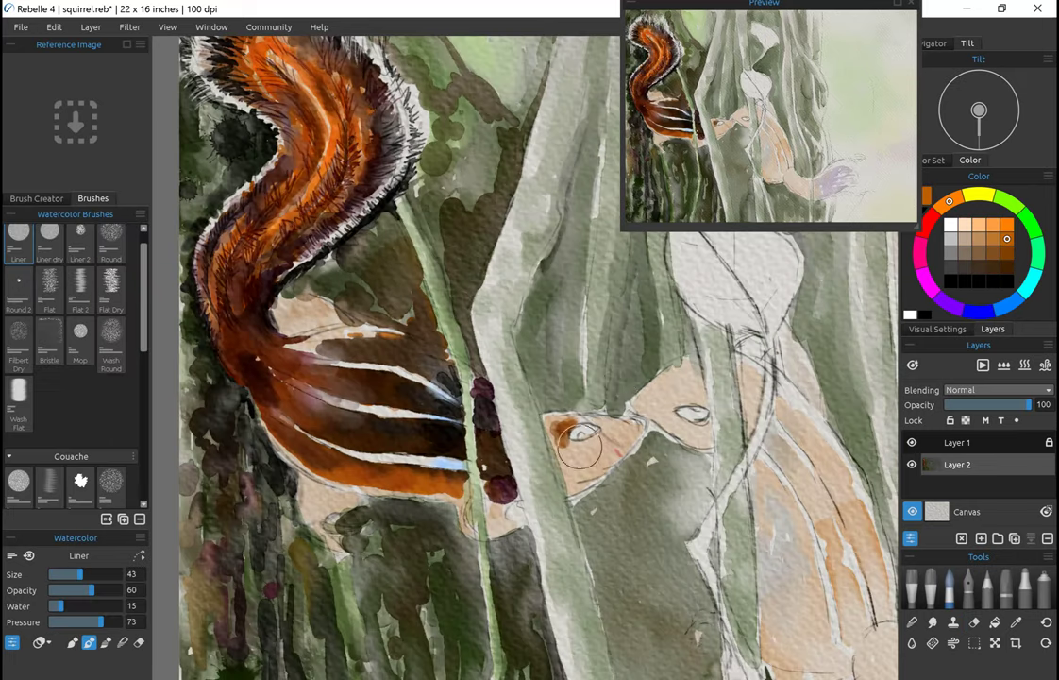
Step: Paint the left squirrel's head and legs orange at size 43 and opacity 60, and add near-black shadows beneath its body and chin
mouse_move(579, 448)
mouse_down()
mouse_move(615, 432)
mouse_move(566, 422)
mouse_move(621, 452)
mouse_up()
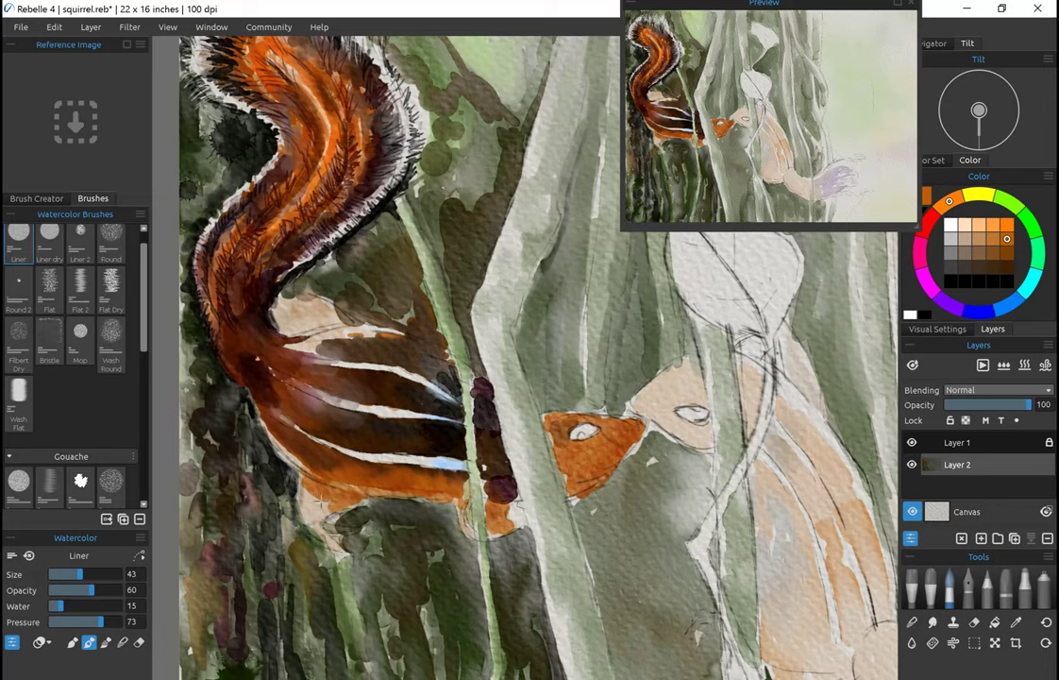
scroll(635, 351, down, 3)
scroll(634, 351, up, 3)
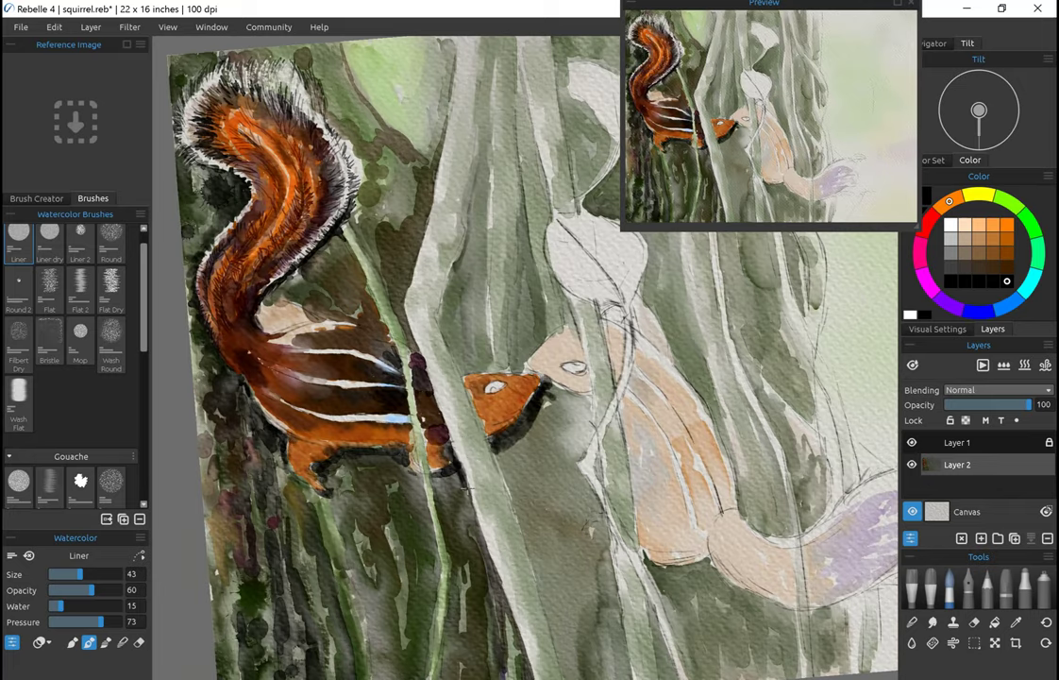
scroll(687, 362, down, 3)
scroll(687, 361, up, 5)
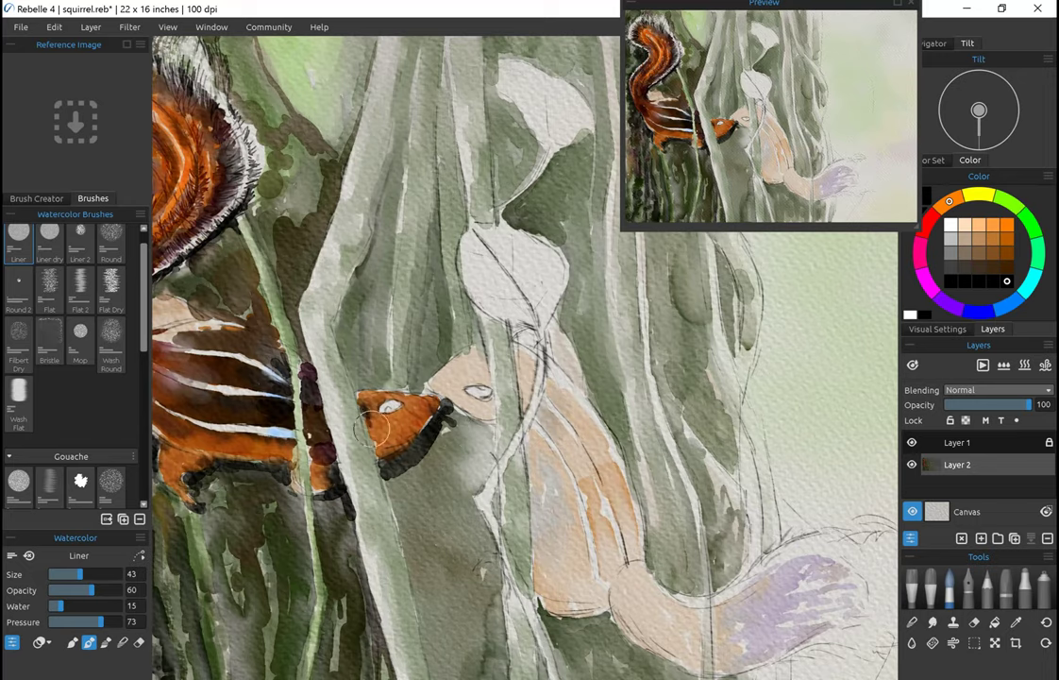
Step: Shade the left squirrel's muzzle and chest with dark maroon, and color the bare patch above its back stripes orange-brown
click(918, 251)
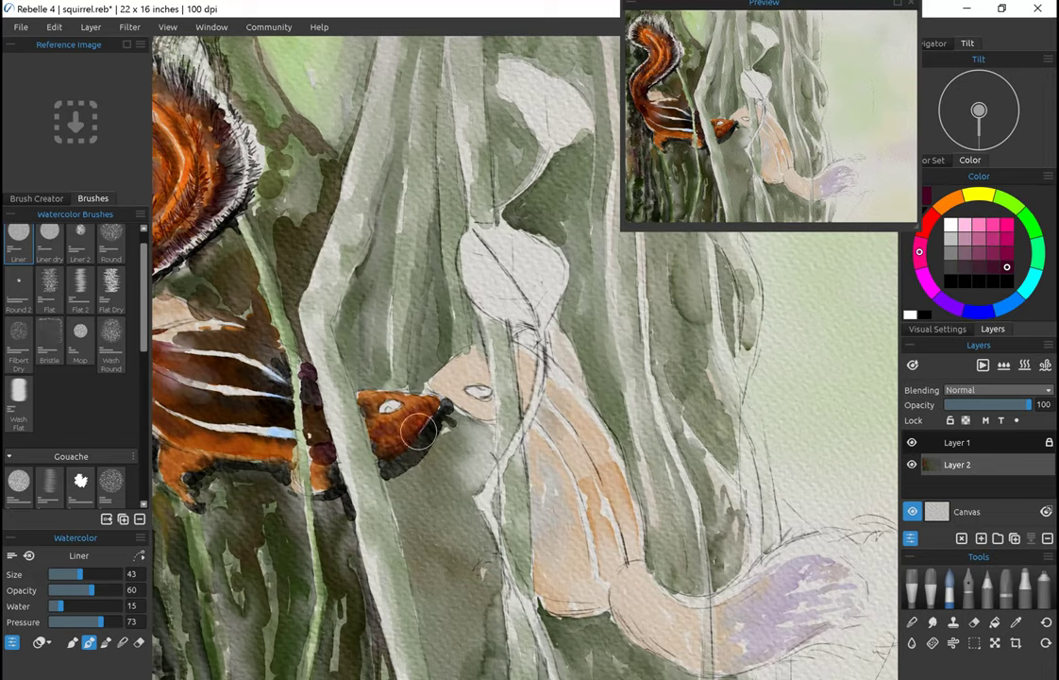
scroll(359, 406, down, 2)
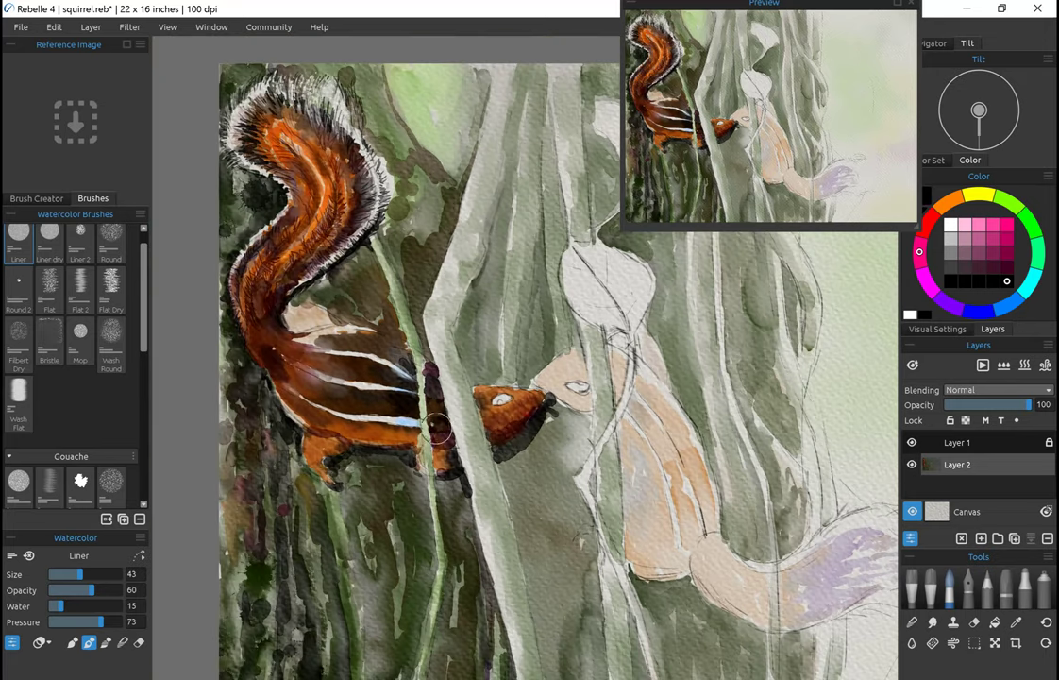
scroll(473, 365, left, 2)
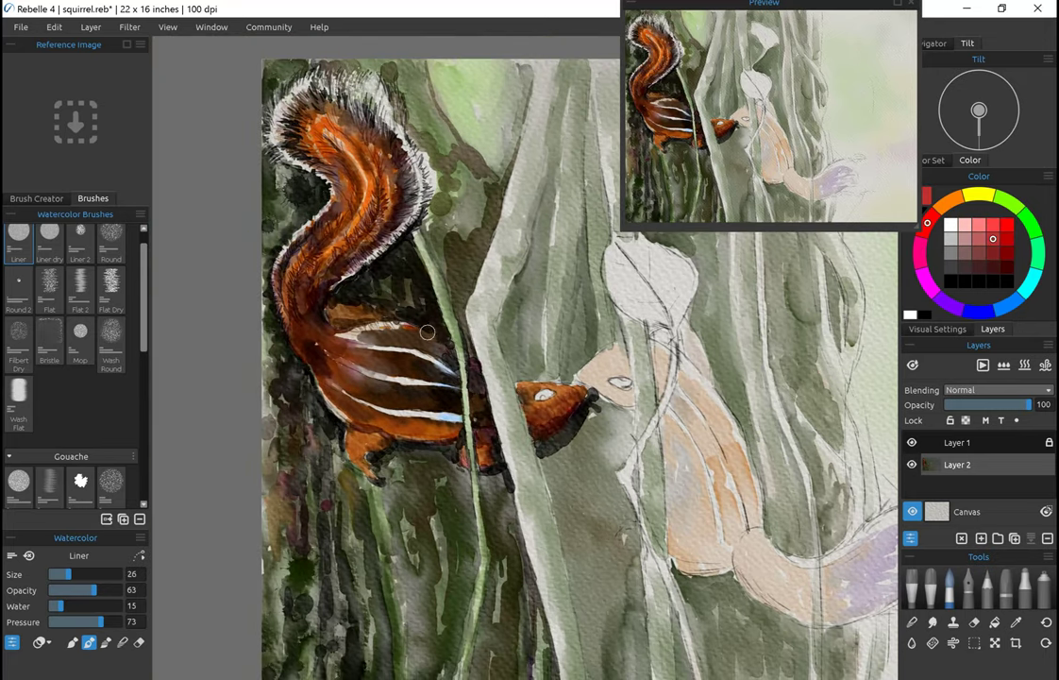
Step: Add blue and magenta accents to the left squirrel's stripes and magenta touches on its head at size 26 and opacity 63
alt+click(452, 415)
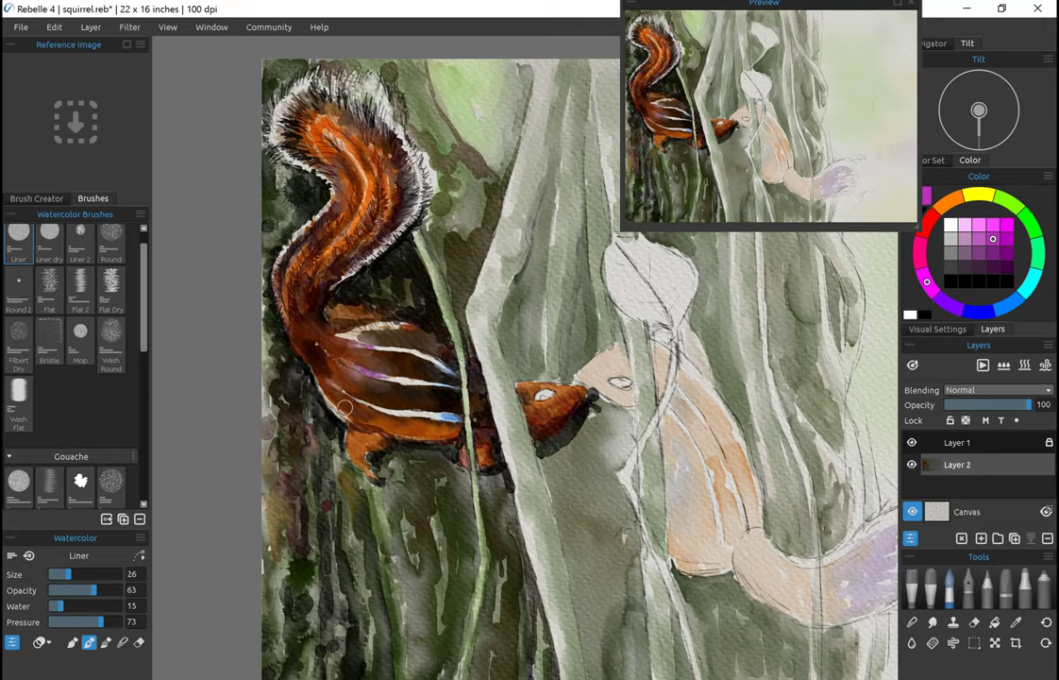
scroll(510, 315, down, 1)
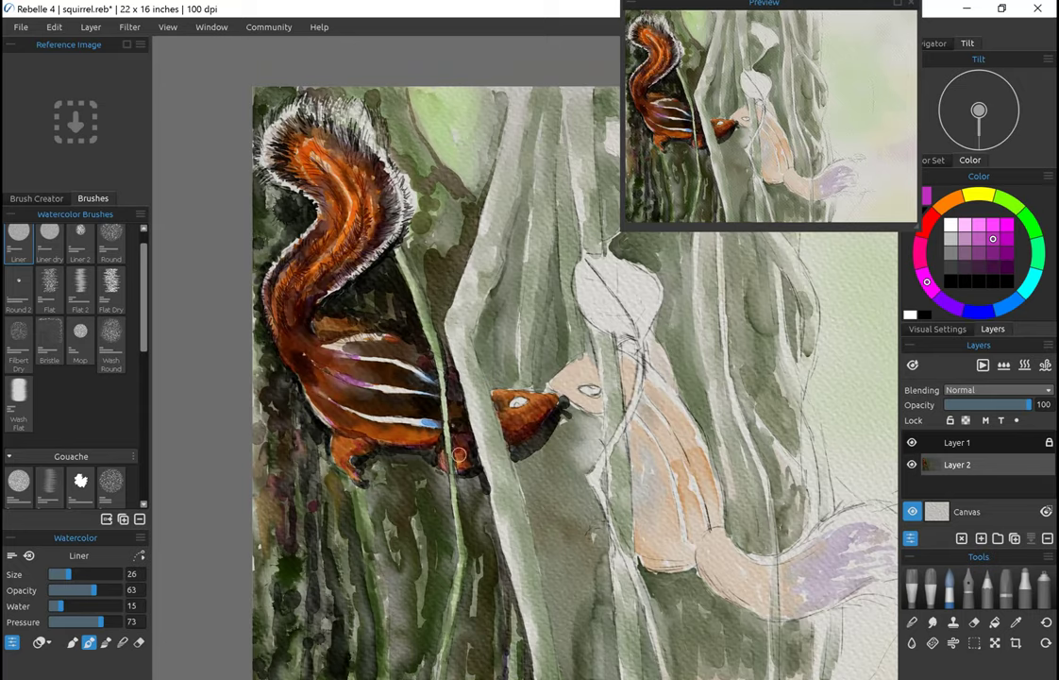
scroll(377, 423, up, 1)
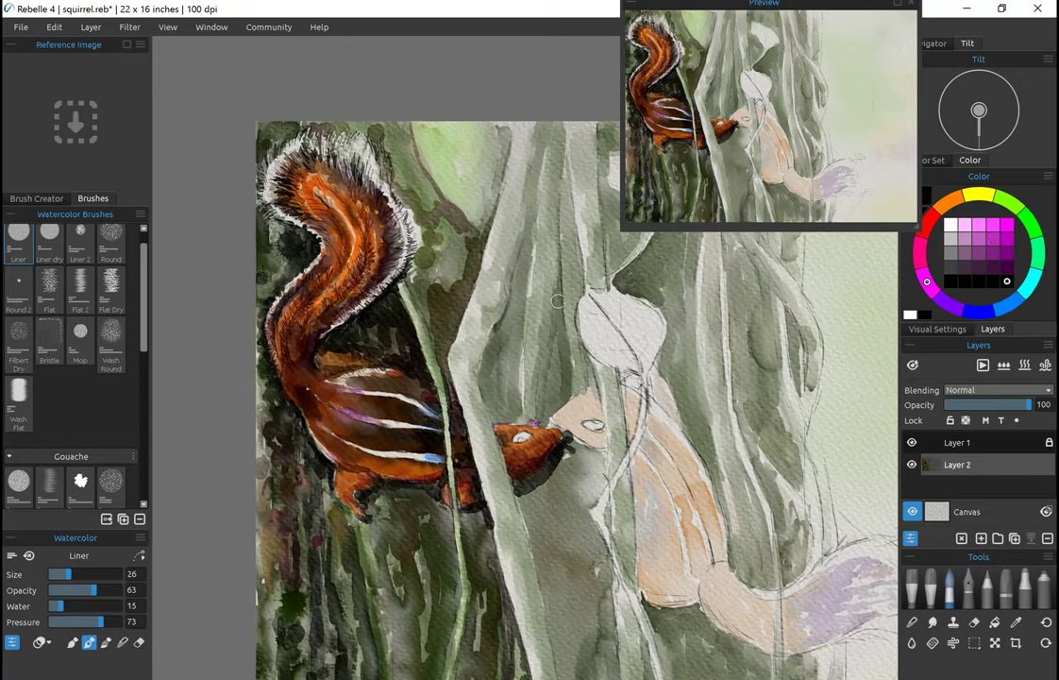
Step: Add fine dark purple and dark red fur strokes to the left squirrel's back and tail at size 9
scroll(425, 397, up, 3)
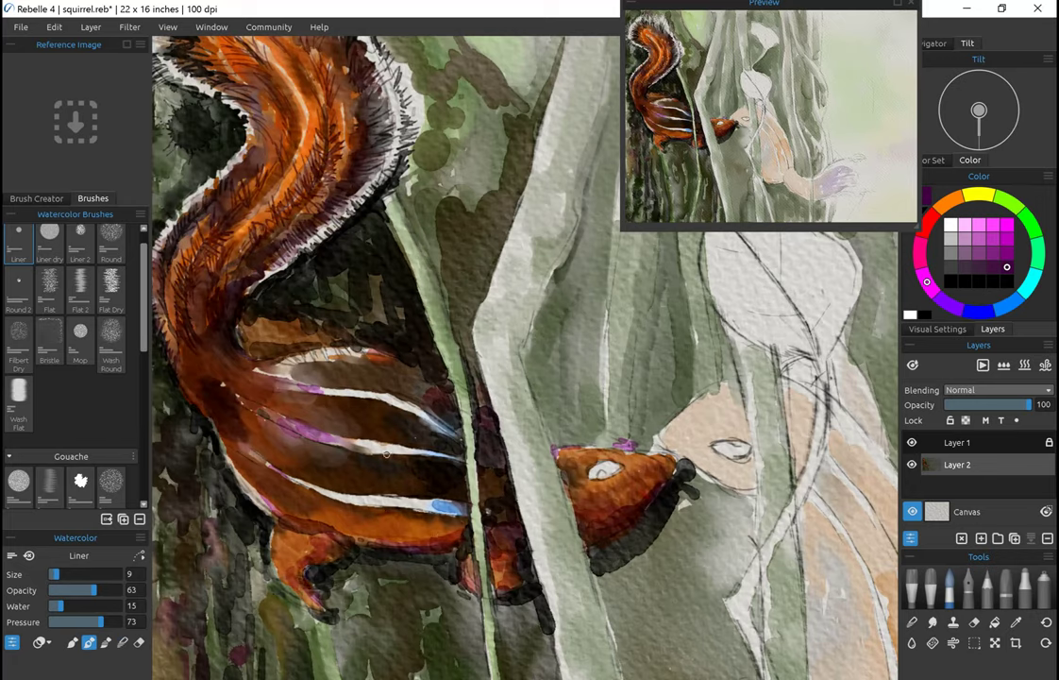
alt+click(268, 430)
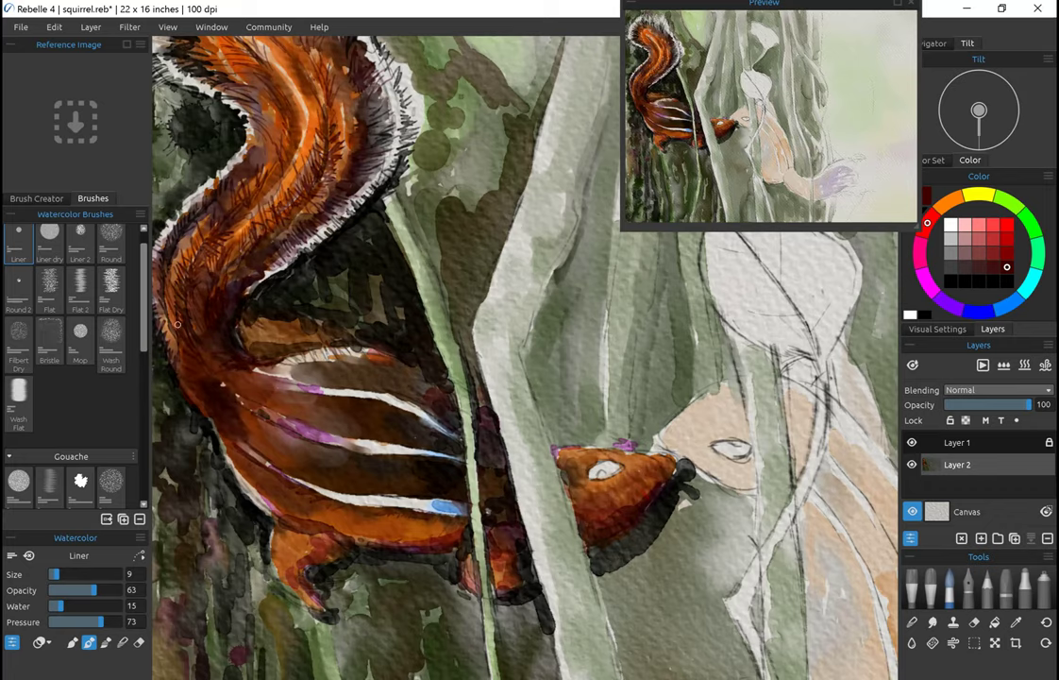
drag(177, 324, 561, 316)
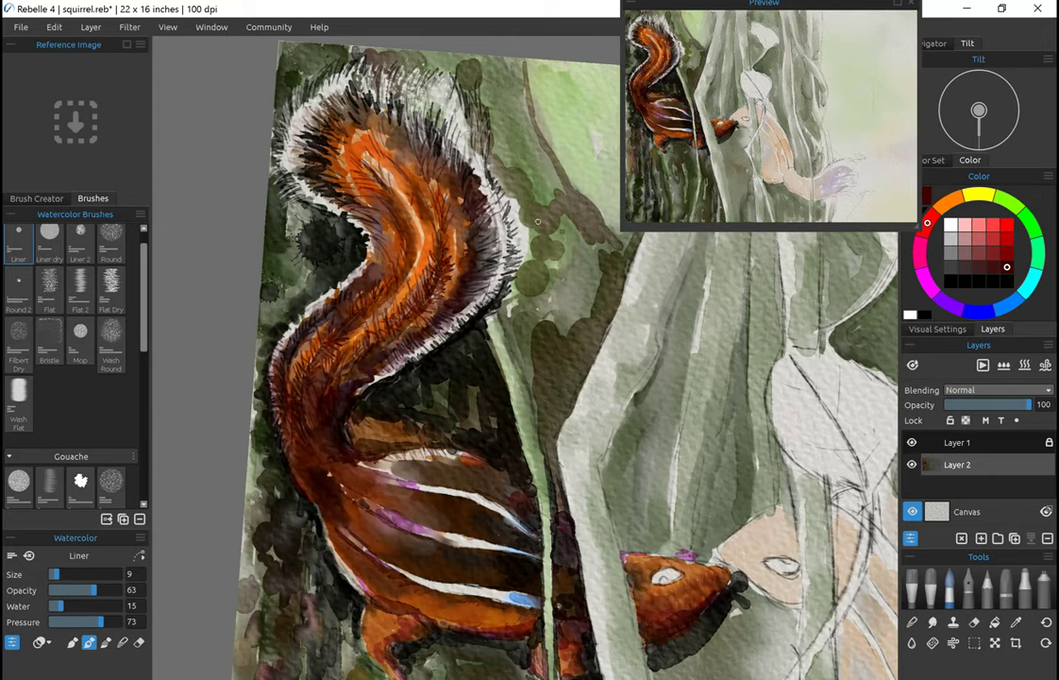
Step: Texture the thick vine beside the left squirrel in green and yellow with Gouache Fan Line at size 64 and opacity 23
key(a)
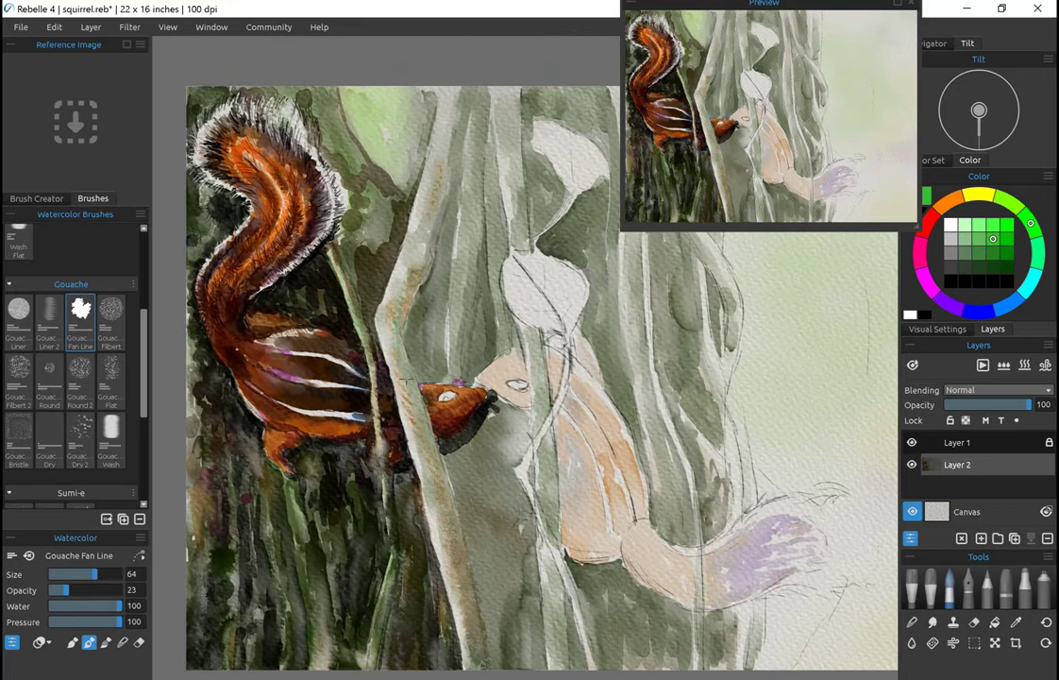
drag(387, 203, 386, 113)
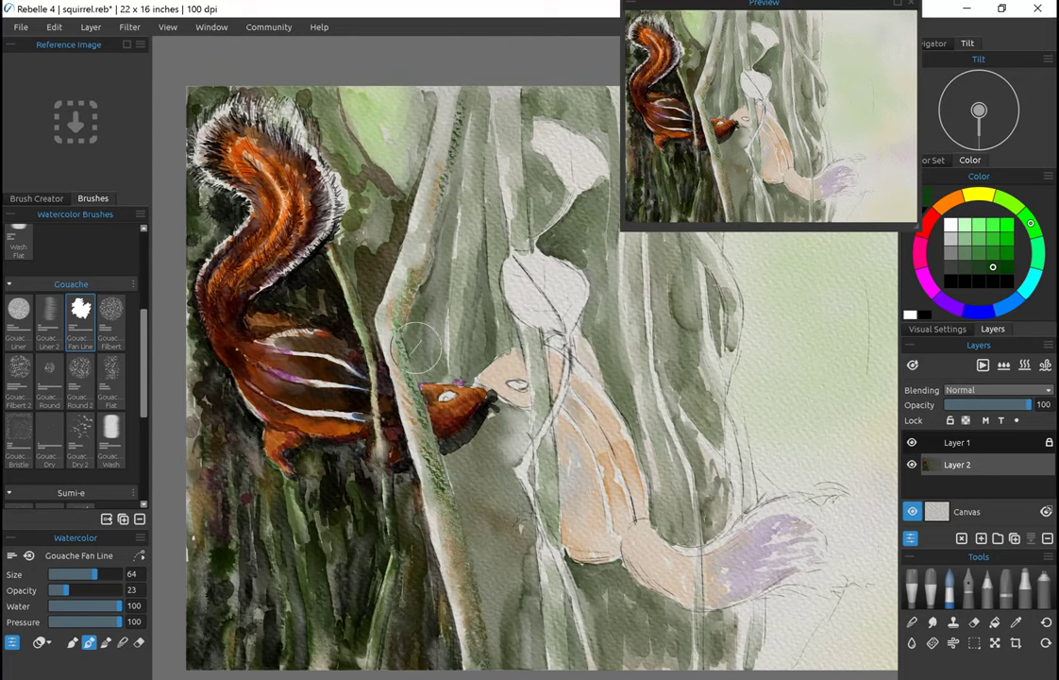
drag(368, 244, 395, 85)
drag(395, 440, 415, 529)
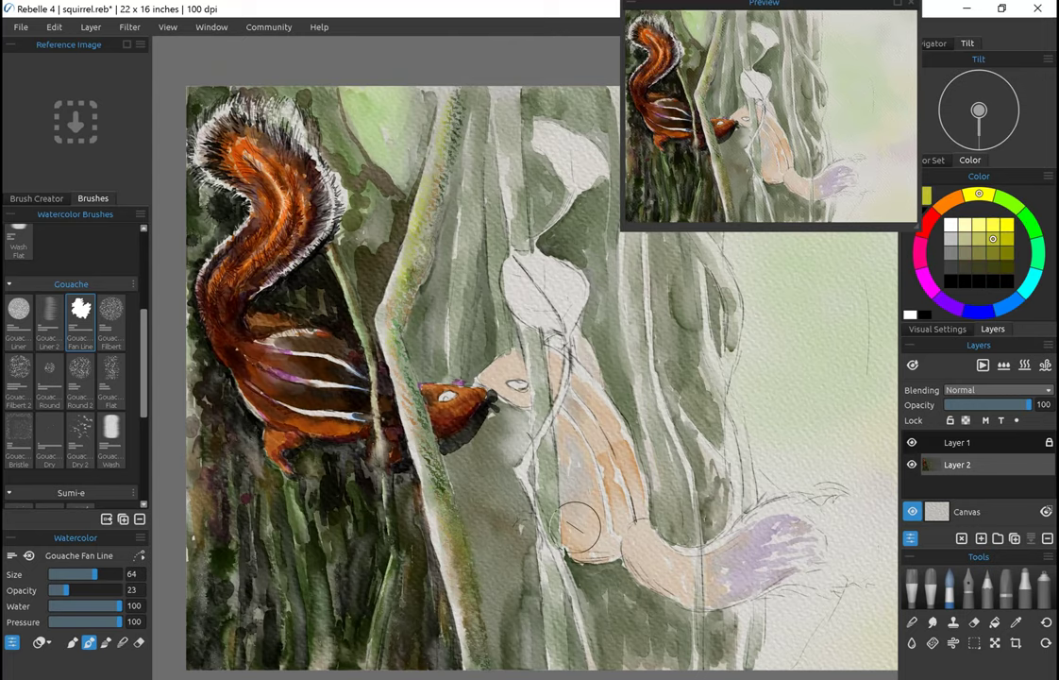
Step: Blend yellow-green along the thick vine and shade its inner edge with near-black green, reducing the brush to size 30
drag(401, 454, 421, 571)
mouse_move(411, 510)
mouse_down()
mouse_move(359, 283)
mouse_move(410, 81)
mouse_up()
drag(406, 272, 422, 184)
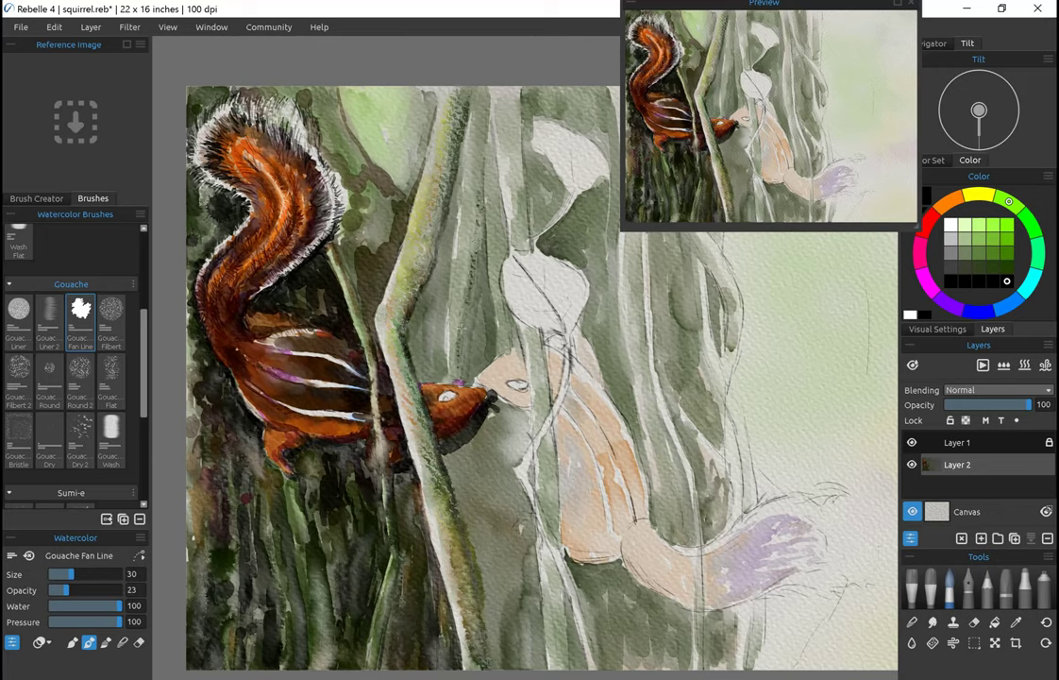
Step: Darken the trunk between the thick vine and the right squirrel with dark green bark strokes at size 30 and opacity 23
drag(408, 319, 427, 83)
mouse_move(440, 231)
mouse_down()
mouse_move(433, 146)
mouse_move(462, 95)
mouse_move(459, 134)
mouse_up()
mouse_move(458, 283)
mouse_down()
mouse_move(486, 425)
mouse_move(489, 543)
mouse_move(514, 585)
mouse_up()
scroll(345, 463, down, 2)
drag(284, 449, 297, 404)
mouse_move(290, 486)
mouse_down()
mouse_move(330, 382)
mouse_move(307, 376)
mouse_move(293, 529)
mouse_move(300, 430)
mouse_up()
drag(307, 574, 335, 515)
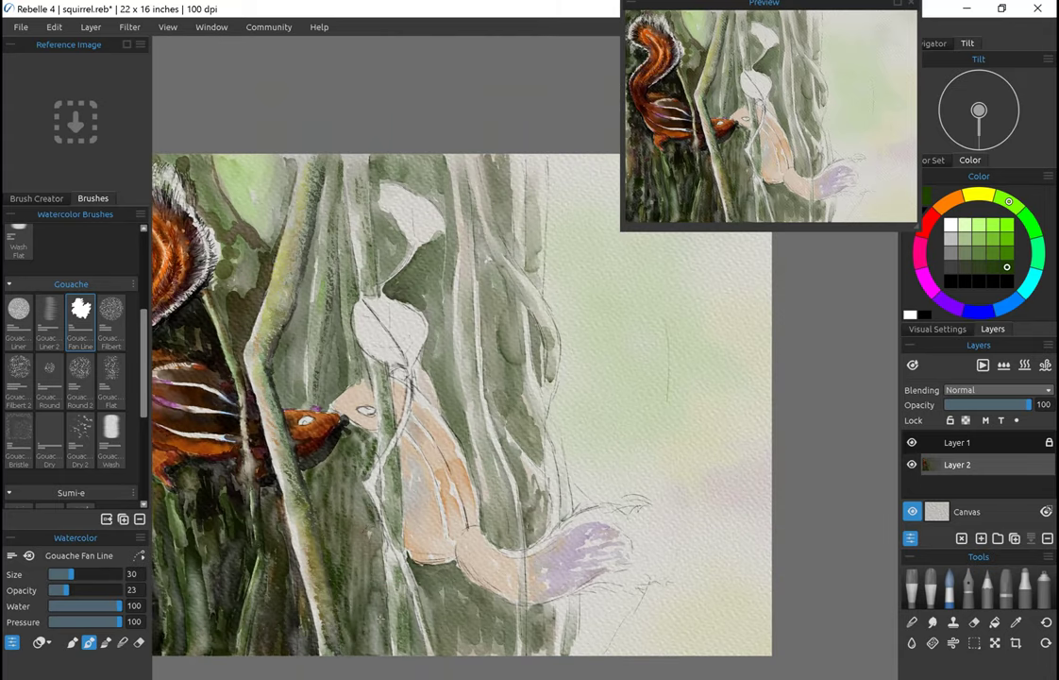
Step: Brush light green highlights and dark green strokes along the vines and trunk around the left squirrel with Gouache Fan Line at size 30
mouse_move(363, 574)
mouse_down()
mouse_move(354, 472)
mouse_move(332, 458)
mouse_up()
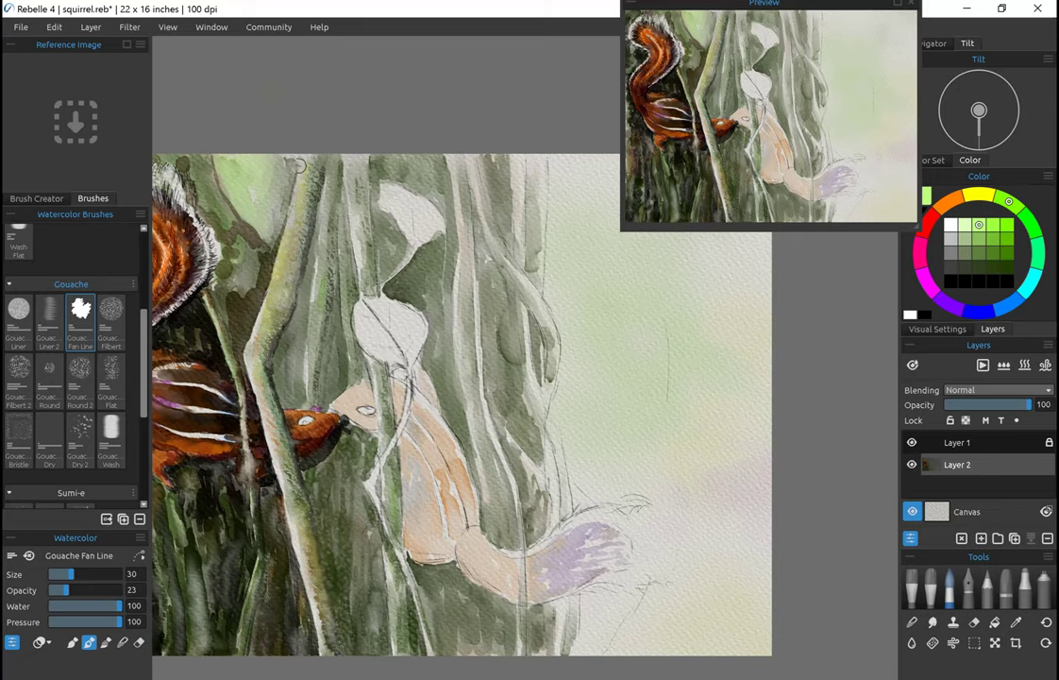
drag(297, 165, 403, 238)
scroll(291, 85, down, 2)
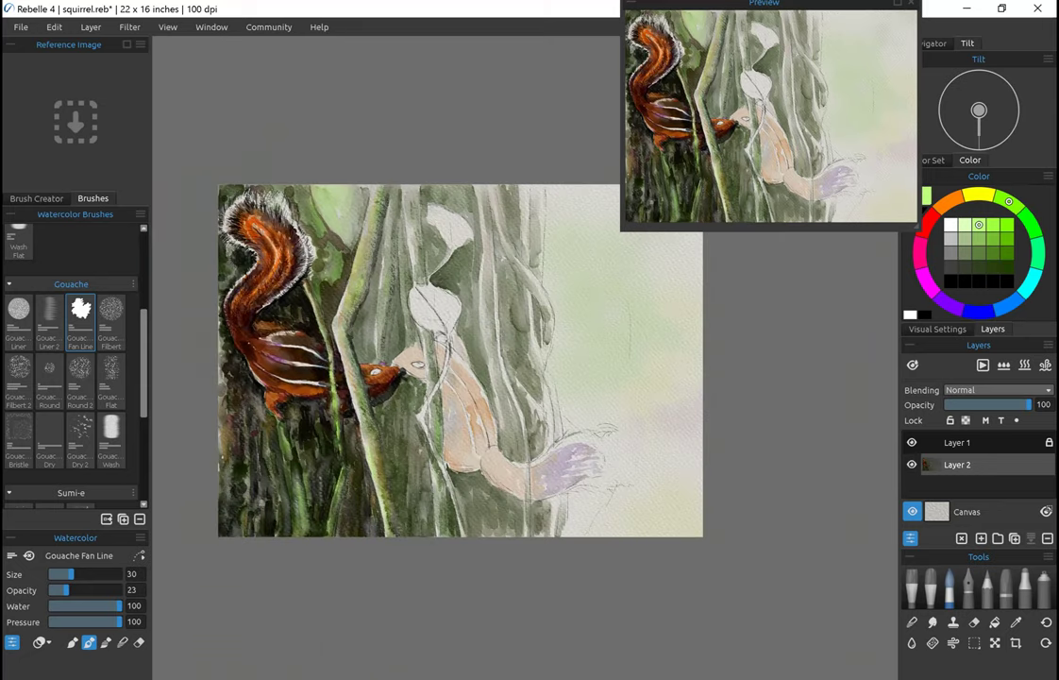
scroll(76, 378, down, 5)
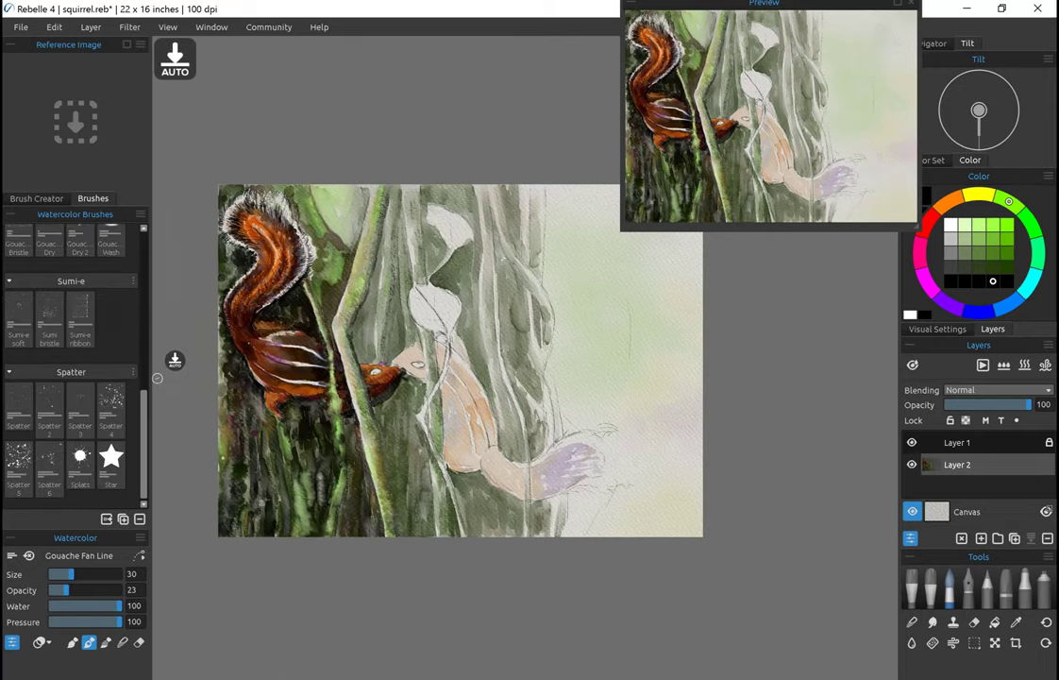
Step: Try broad near-black strokes on the trunk below the left squirrel with Gouache Liner at size 86 and opacity 50
scroll(76, 377, up, 5)
click(19, 350)
drag(283, 425, 340, 401)
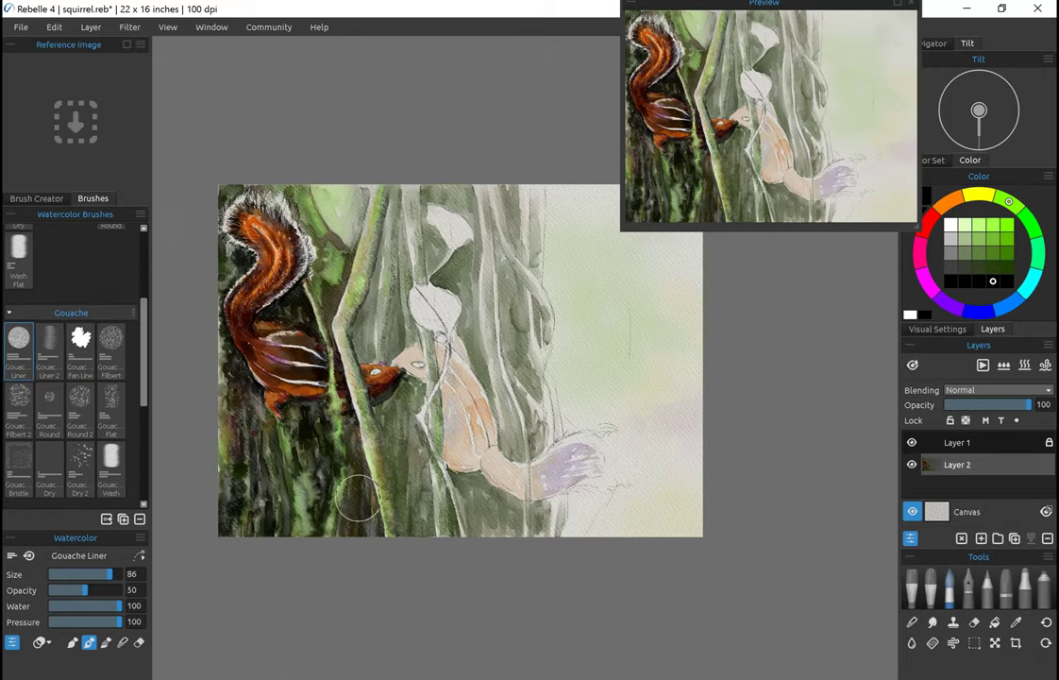
drag(301, 442, 311, 500)
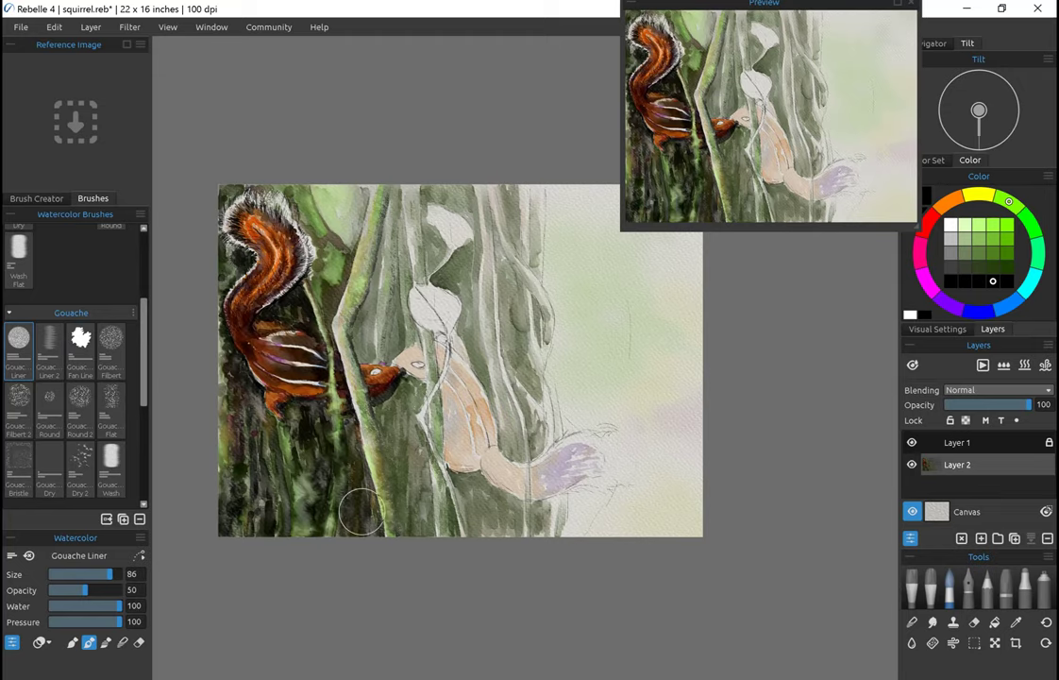
Step: Undo the broad dark strokes on the trunk below the left squirrel
key(ctrl+z)
key(ctrl+z)
key(ctrl+z)
key(ctrl+z)
key(ctrl+z)
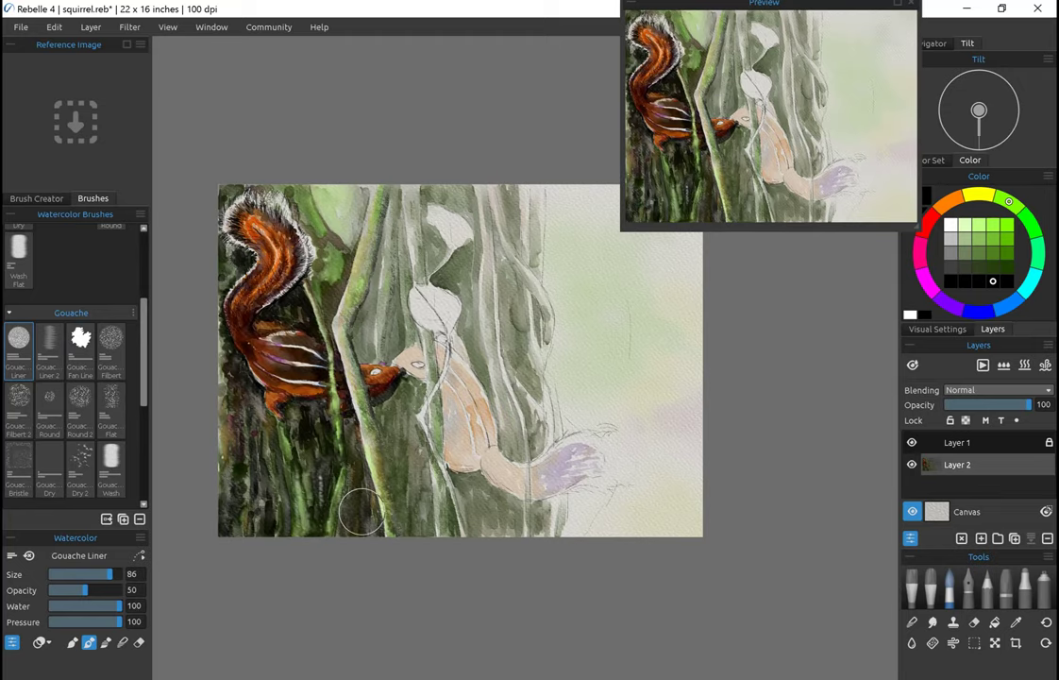
key(ctrl+z)
key(ctrl+z)
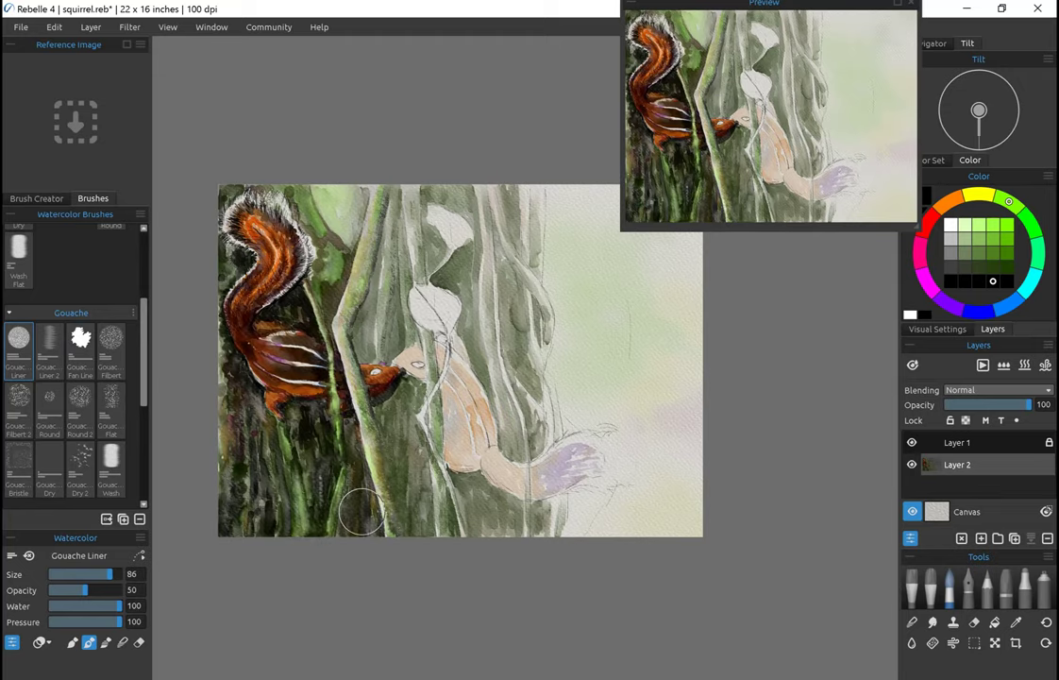
key(ctrl+y)
key(ctrl+y)
key(ctrl+z)
Step: Deepen the shadows between the stems below the left squirrel in near-black green with Gouache Liner at size 29 and opacity 50
scroll(456, 322, up, 2)
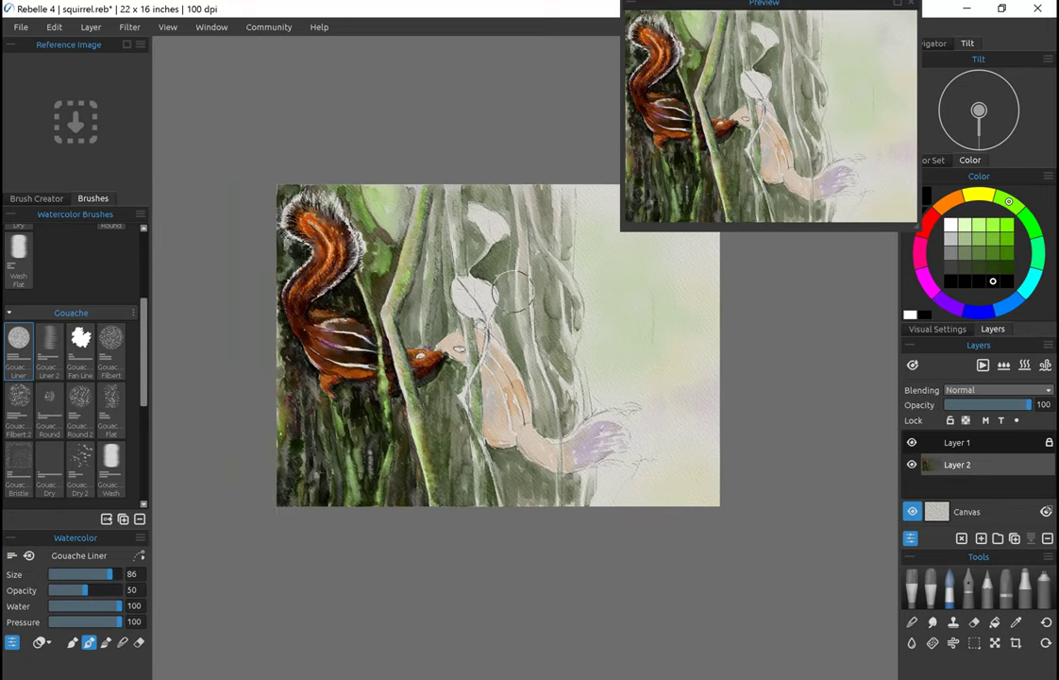
key(bracketleft)
key(bracketleft)
key(bracketleft)
key(bracketleft)
key(bracketleft)
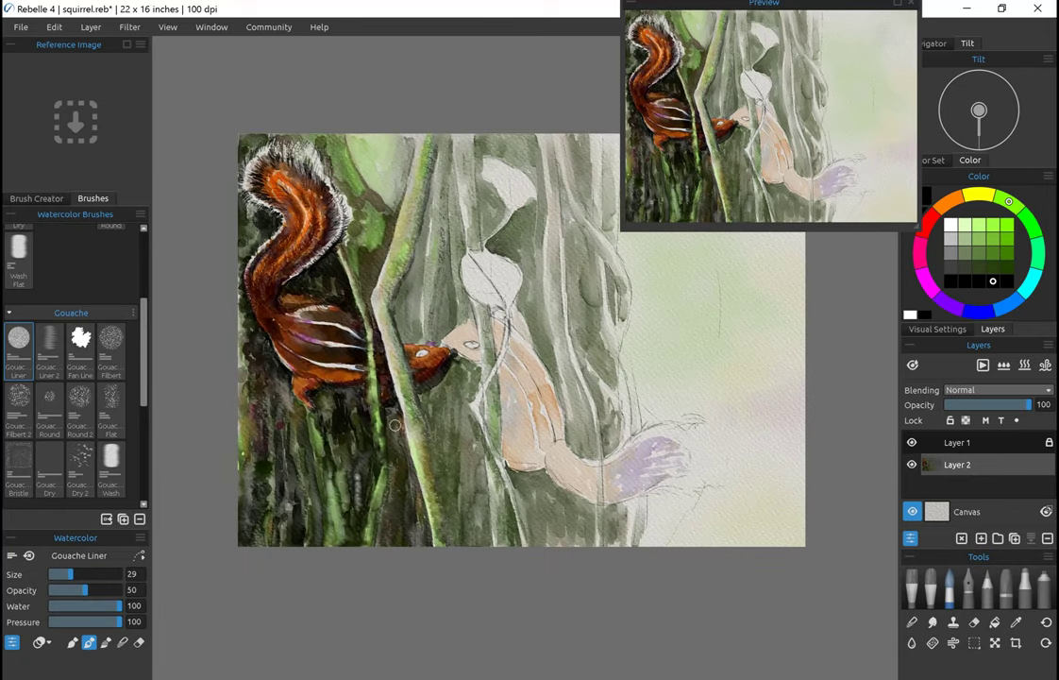
alt+click(368, 373)
drag(334, 408, 333, 482)
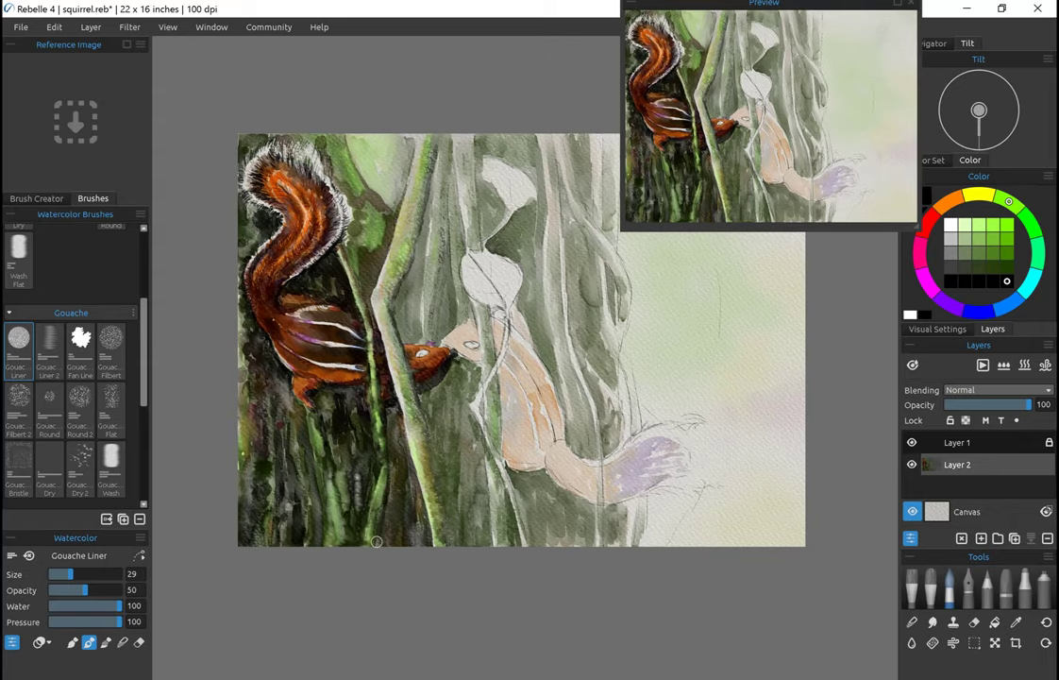
drag(342, 379, 360, 480)
drag(465, 530, 487, 532)
drag(307, 380, 326, 489)
drag(312, 427, 312, 478)
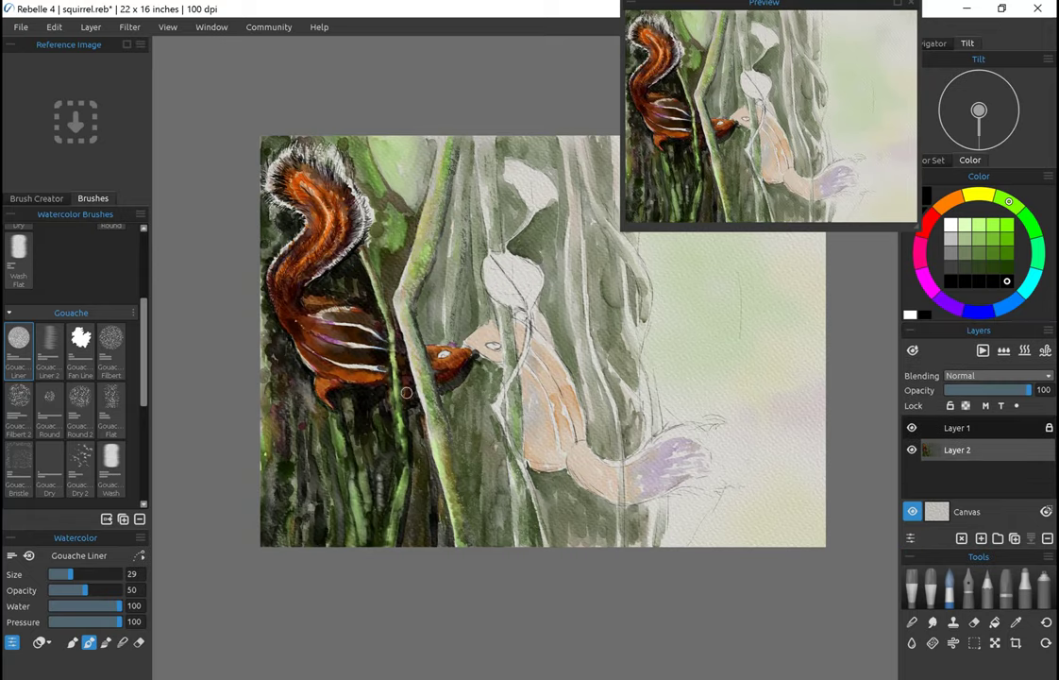
Step: Erase a small leaf shape below the left squirrel's belly with the Square Hard eraser at size 21 and fill it with green
key(e)
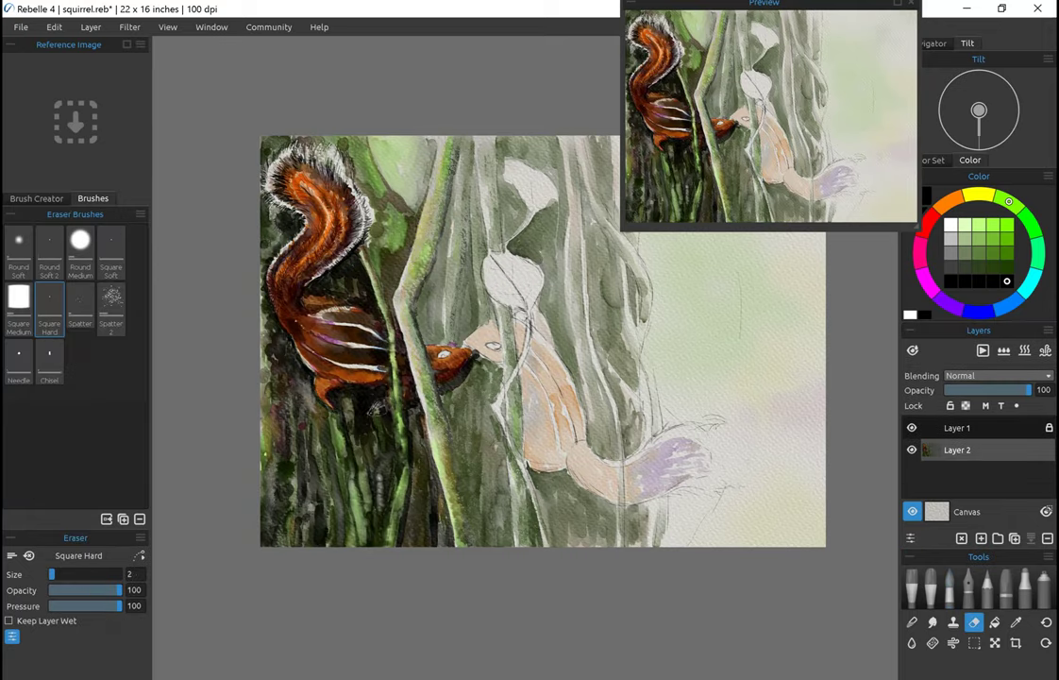
scroll(513, 302, up, 1)
click(375, 407)
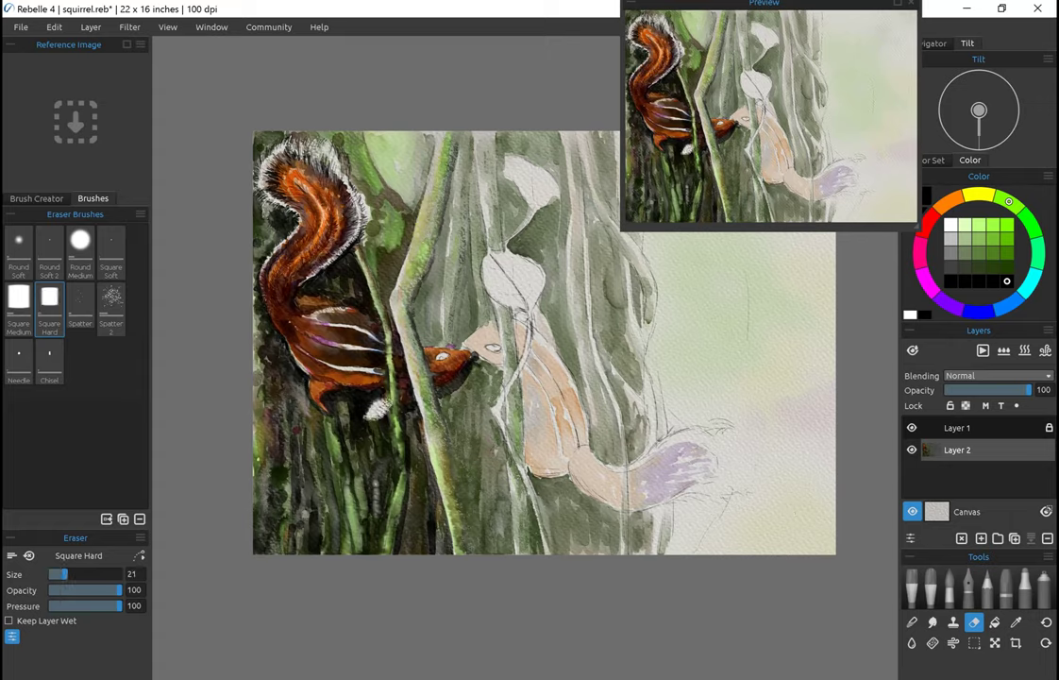
key(w)
key(e)
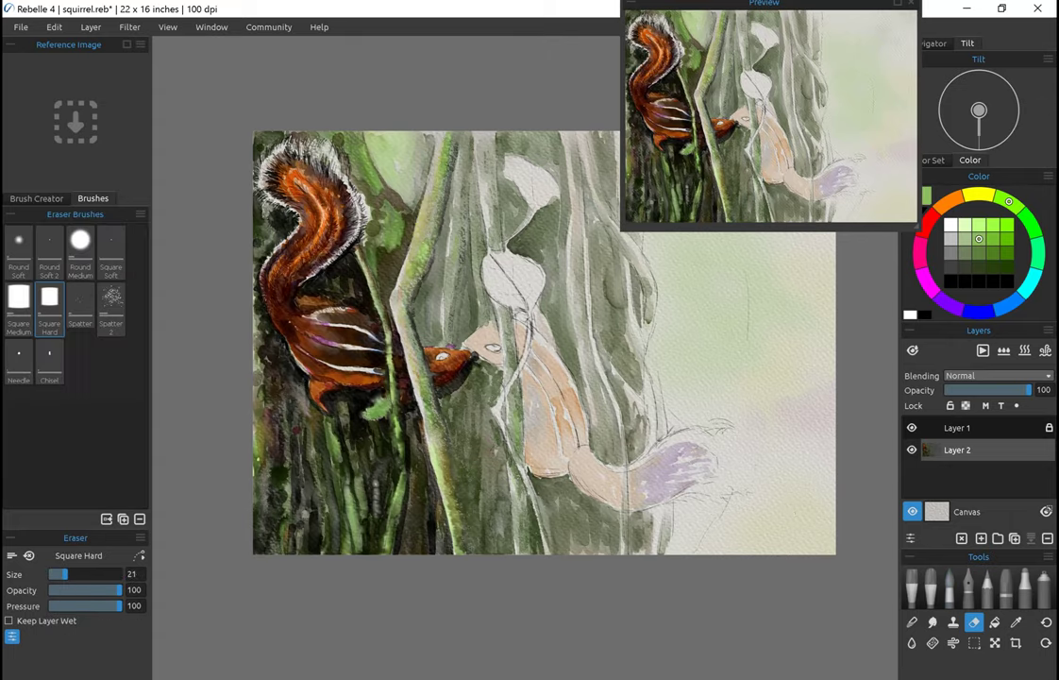
key(w)
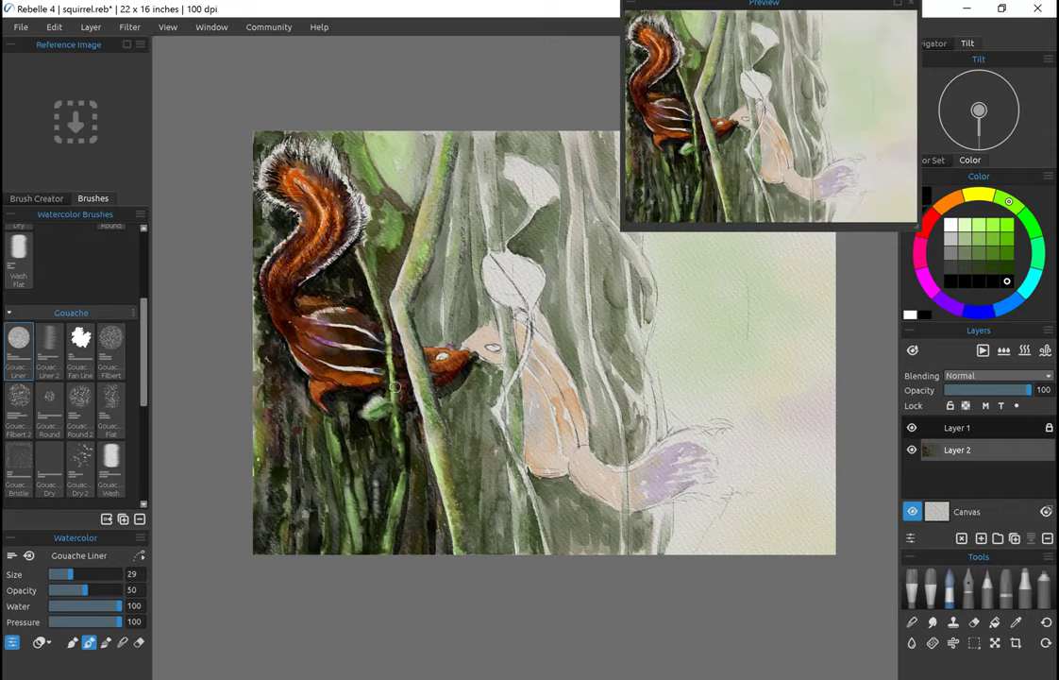
Step: Blend the small leaf's shading and scrape light veins into it with the Square Hard eraser at size 5
key(s)
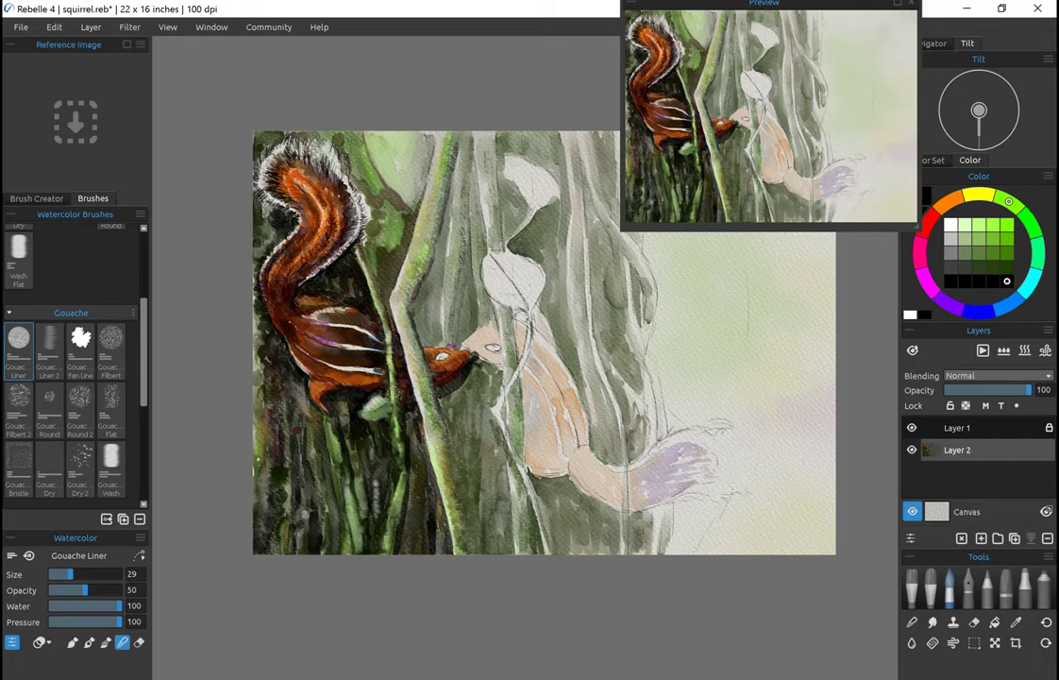
key(e)
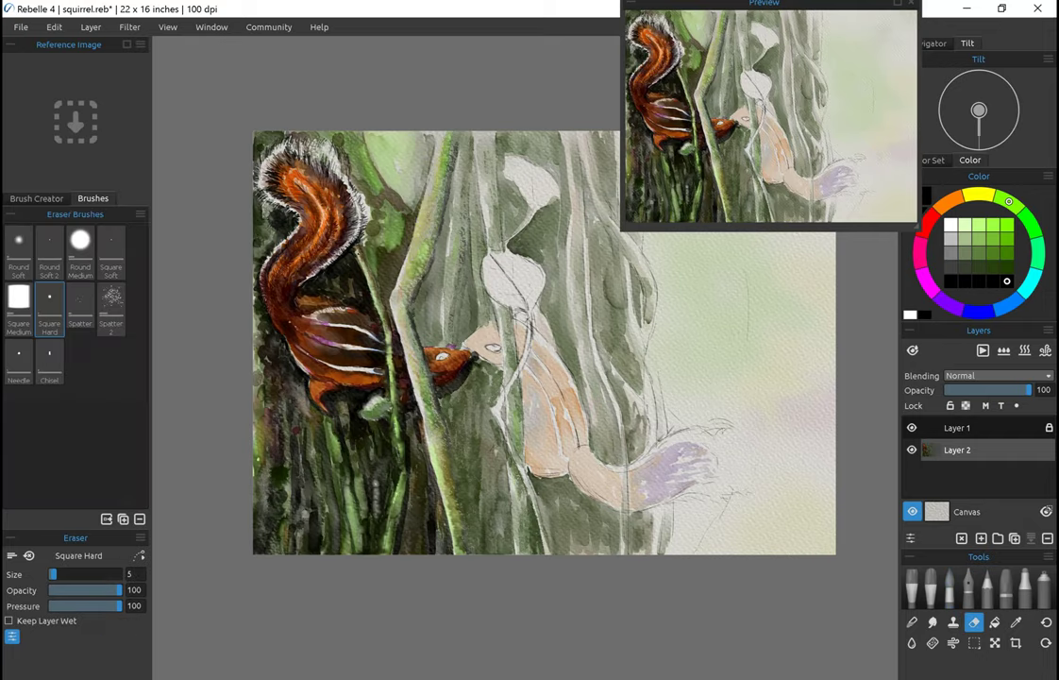
scroll(533, 493, up, 2)
key(w)
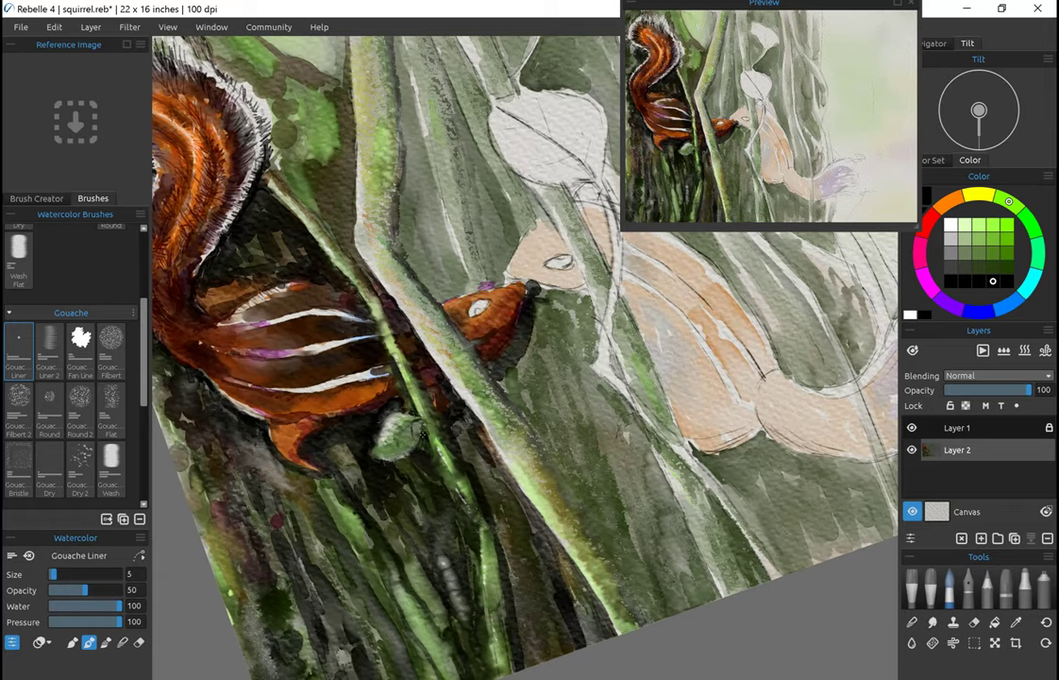
Step: Paint near-black around the small leaf and shape the green leaf beside the left squirrel's tail with Gouache Liner at size 17
key(bracketright)
key(bracketright)
key(bracketright)
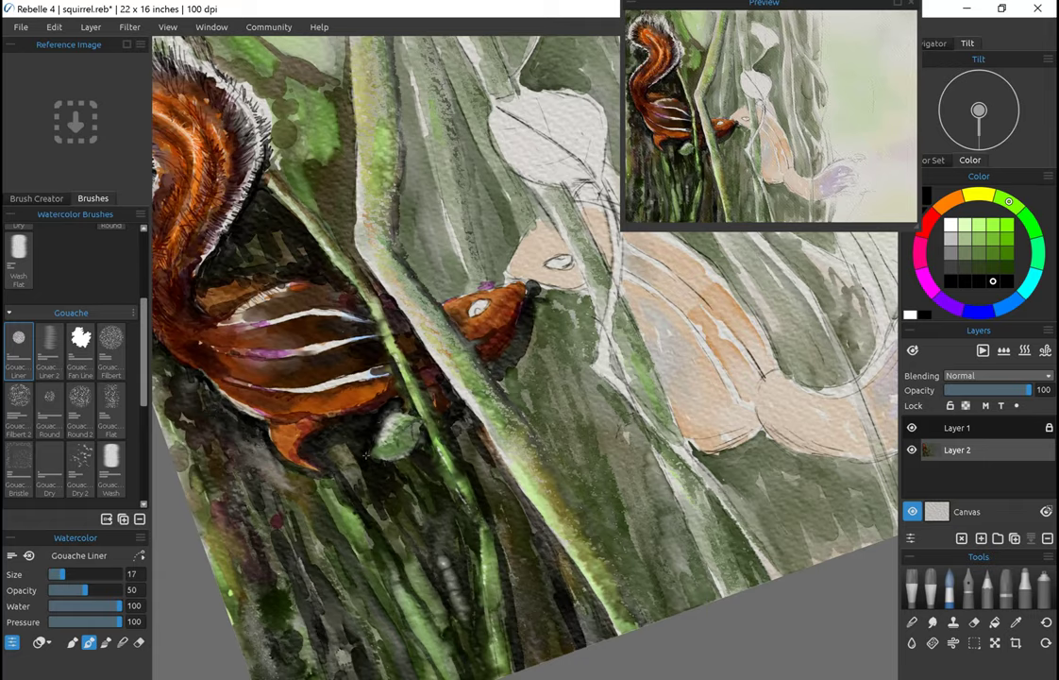
scroll(430, 419, down, 3)
scroll(377, 359, up, 2)
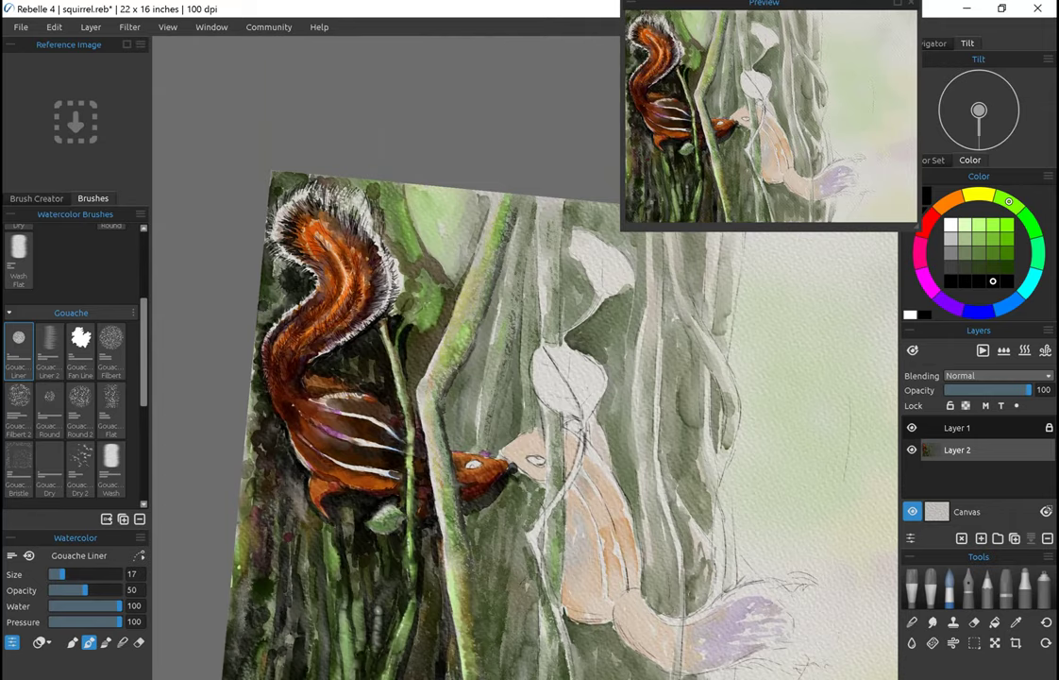
key(ctrl+0)
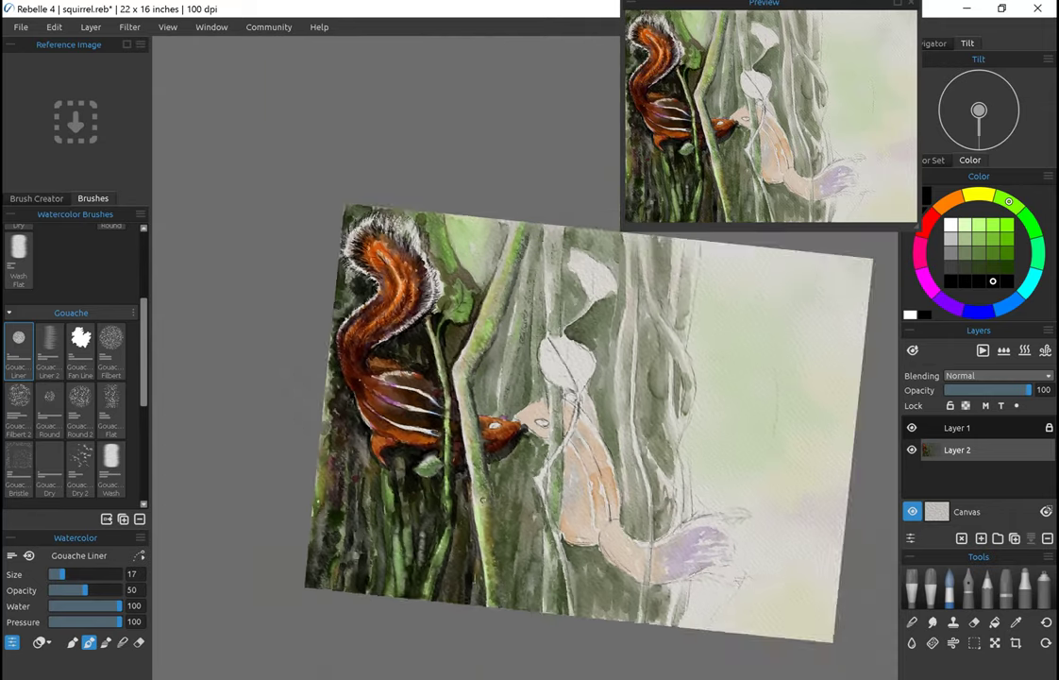
scroll(80, 378, down, 1)
click(80, 304)
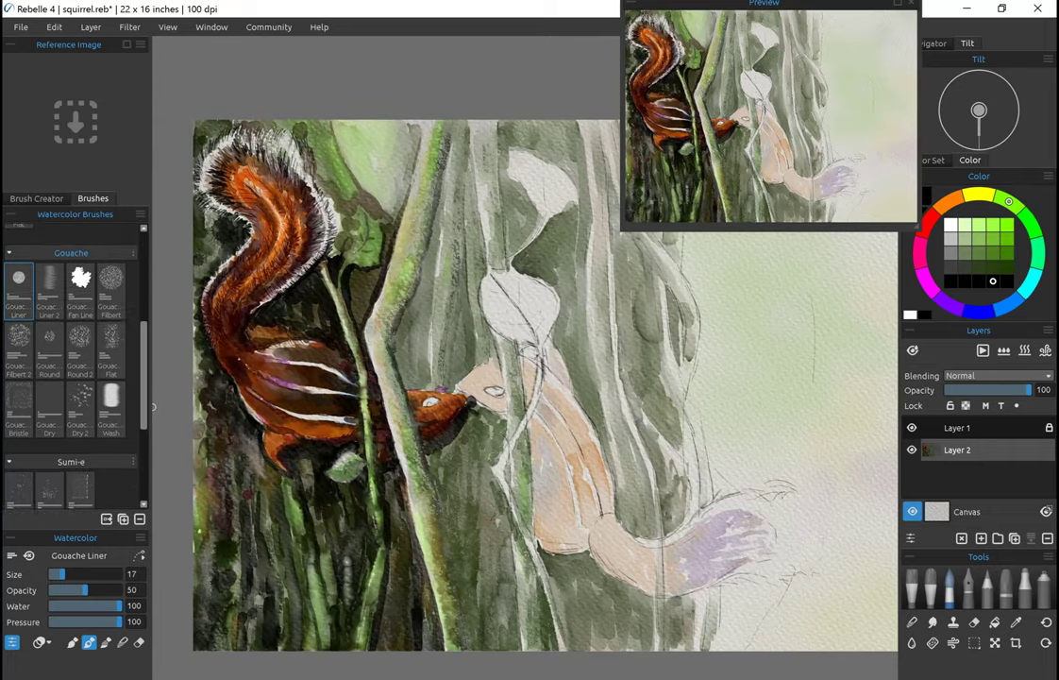
Step: Erase a leaf and its stem out of Layer 2 above the left squirrel's head with the Needle eraser at size 28
key(e)
scroll(378, 330, up, 3)
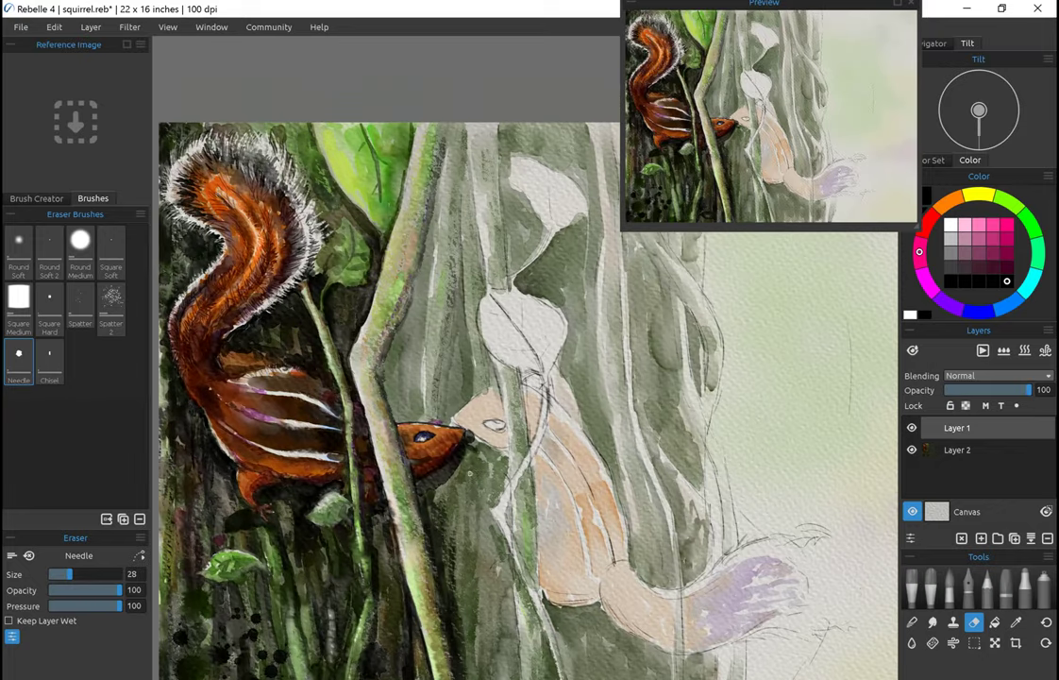
scroll(382, 338, down, 2)
mouse_move(364, 364)
mouse_down()
mouse_move(397, 335)
mouse_move(382, 351)
mouse_up()
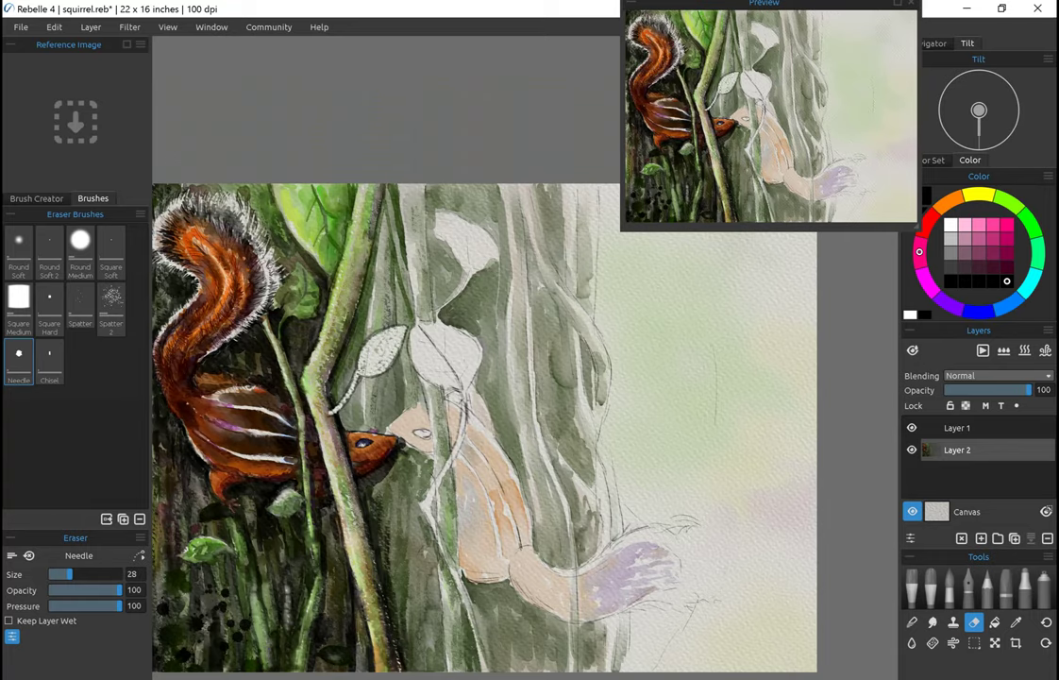
scroll(406, 255, down, 2)
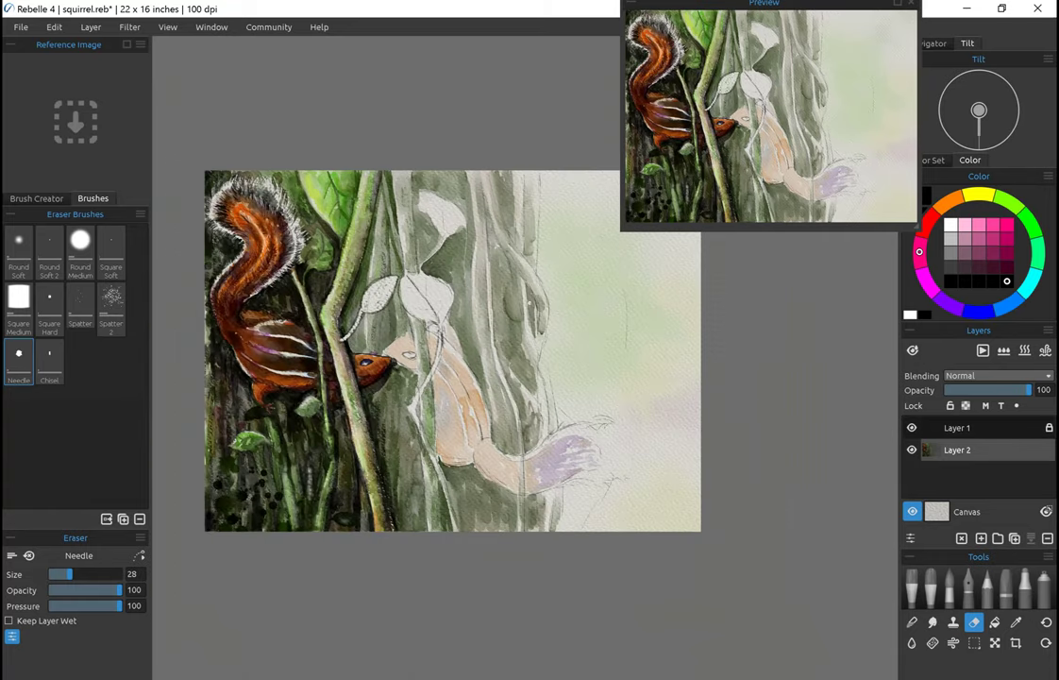
Step: Fill the erased leaf with light green using Gouache Fan Line at size 48, opacity 29 and water 78
scroll(406, 255, up, 2)
key(b)
click(80, 420)
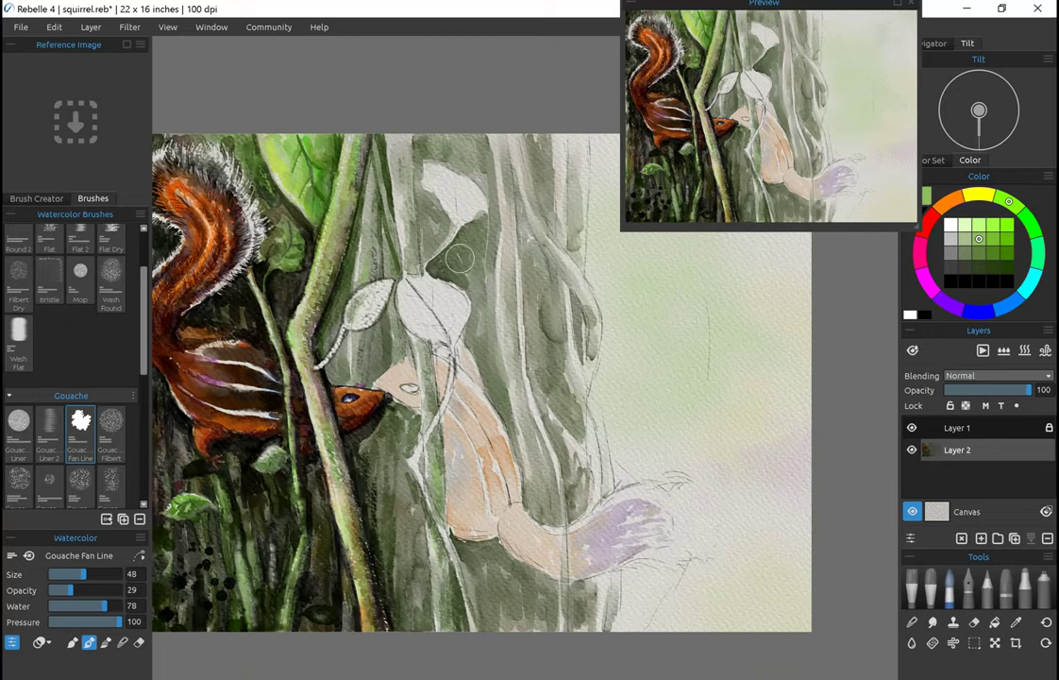
drag(351, 320, 387, 291)
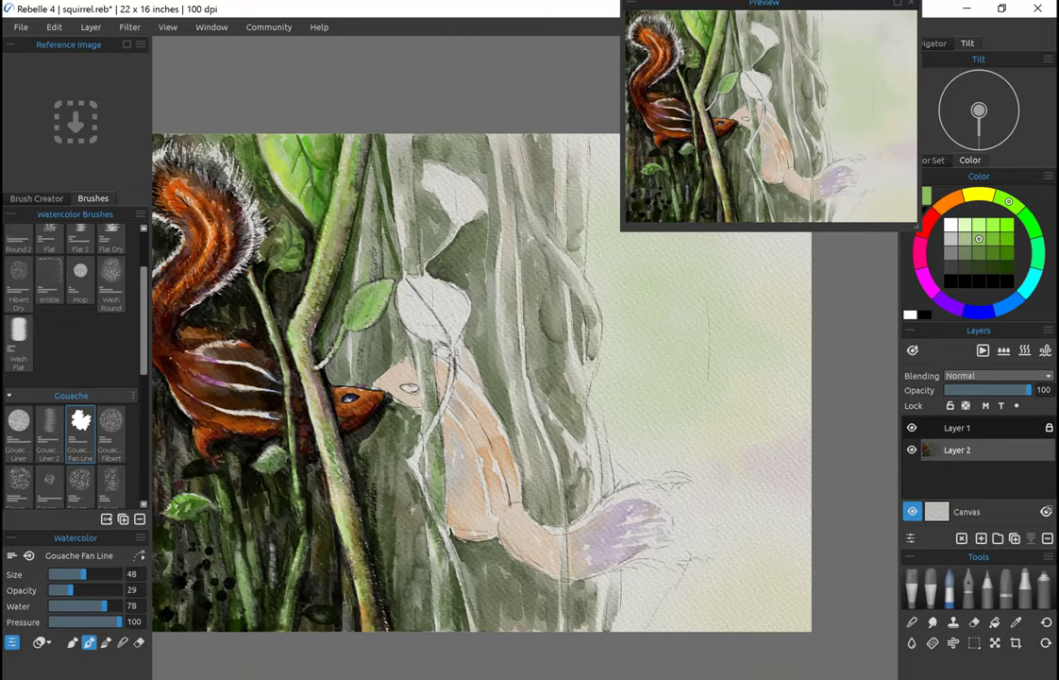
Step: Shade the new leaf's stem with dark green using Gouache Fan Line at size 20, opacity 56 and water 45
scroll(464, 238, up, 2)
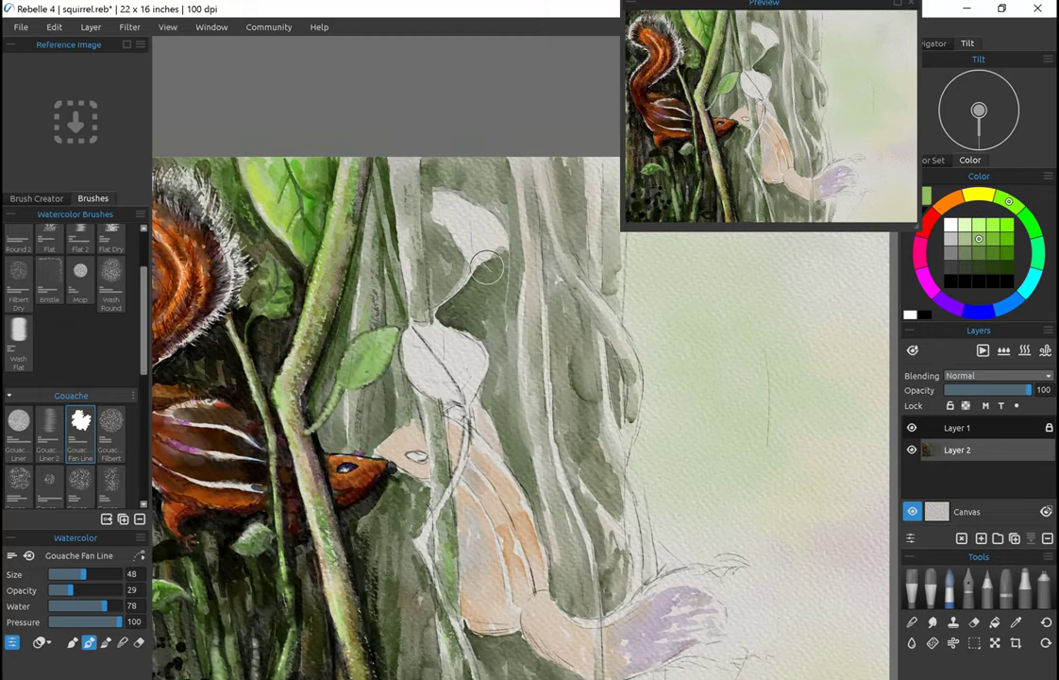
scroll(340, 321, up, 1)
click(1007, 281)
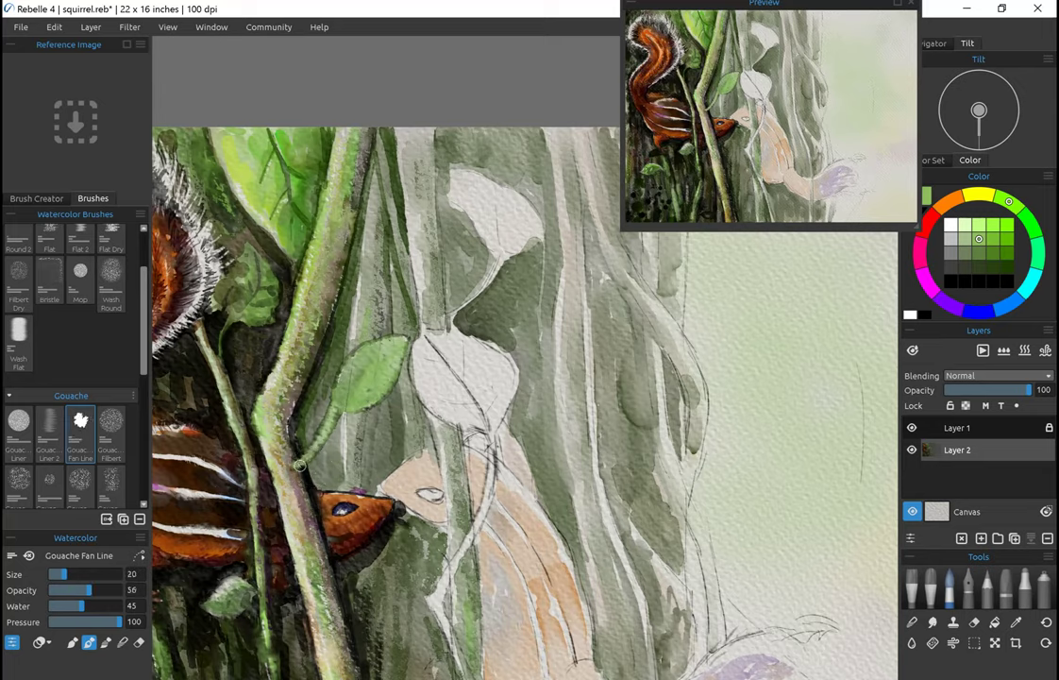
drag(307, 459, 367, 406)
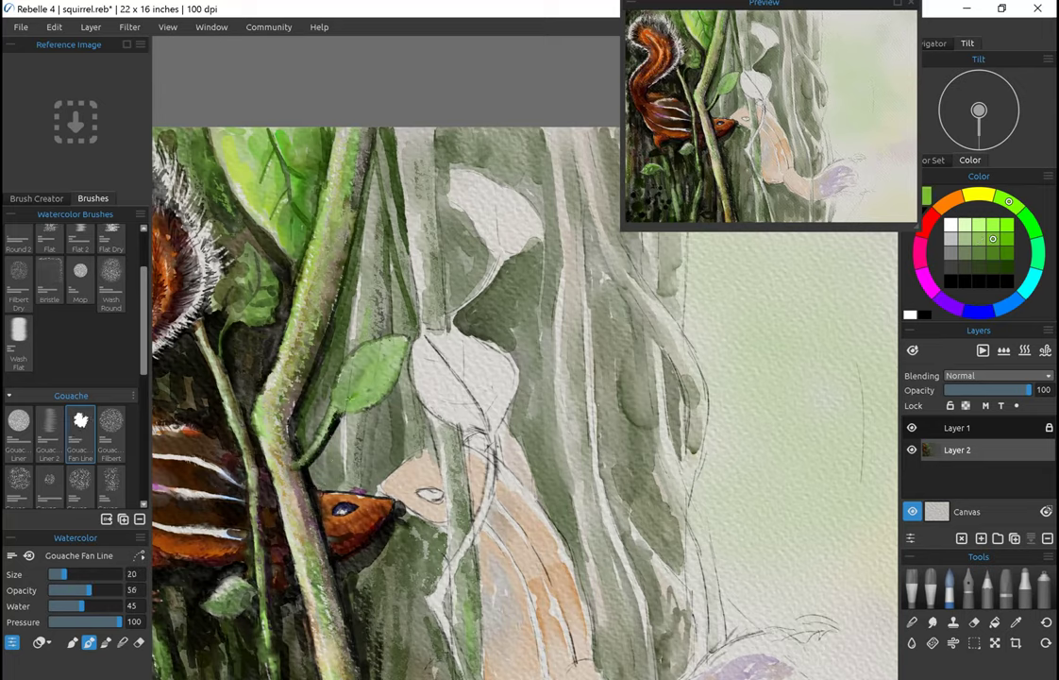
Step: Darken the trunk between the thick vine and the right squirrel in dark green with Gouache Fan Line at size 43 and opacity 56
scroll(75, 358, up, 3)
click(18, 263)
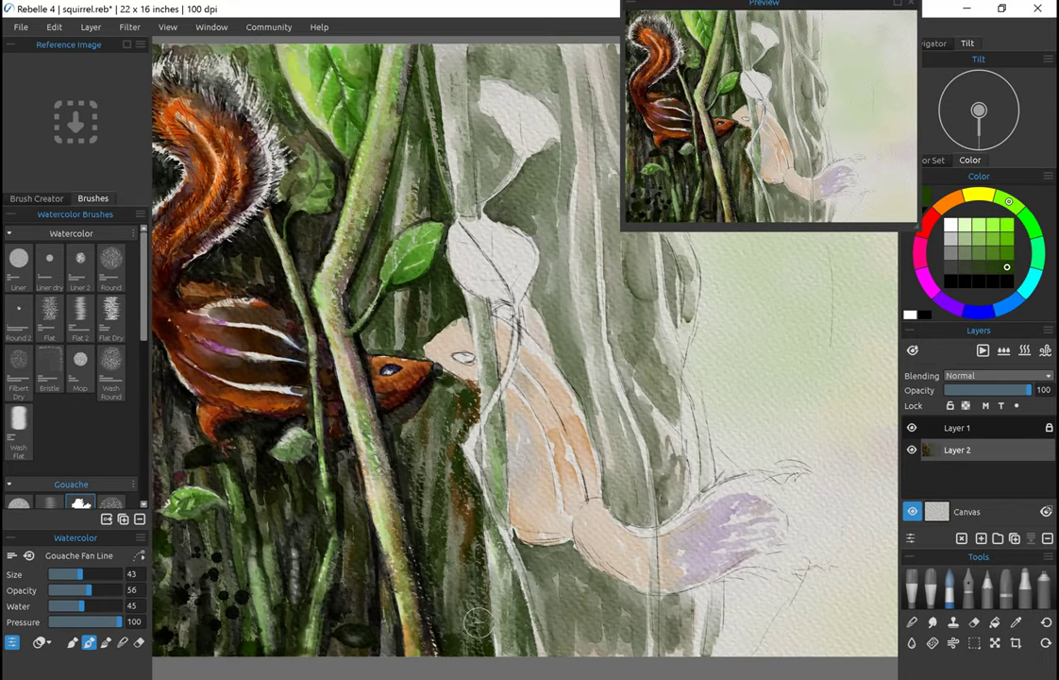
scroll(511, 515, down, 2)
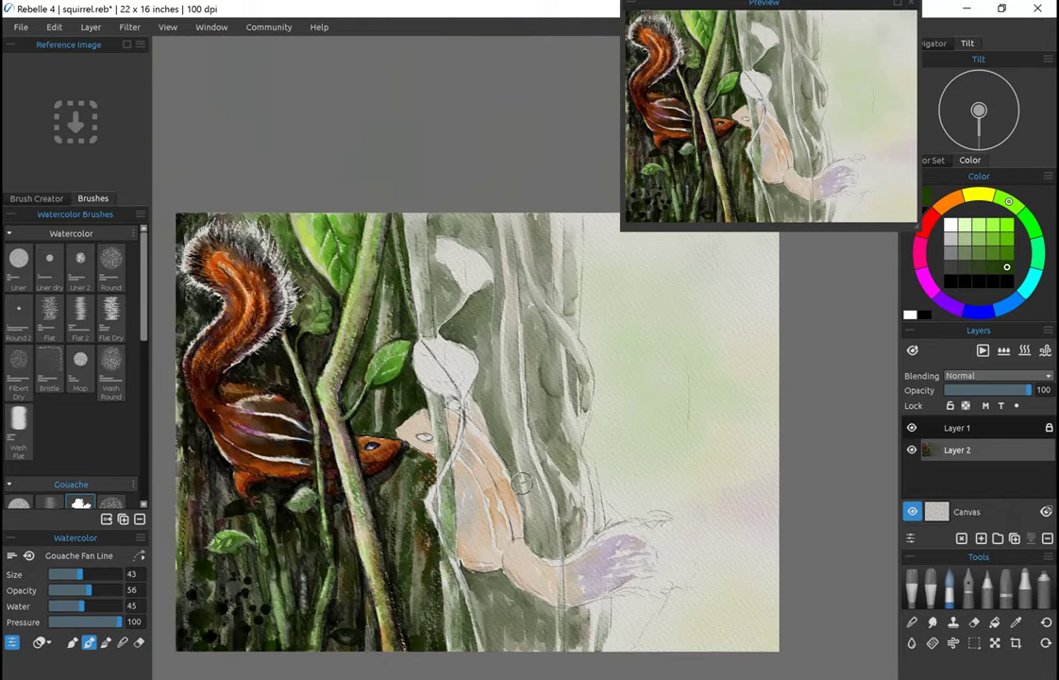
scroll(400, 276, down, 1)
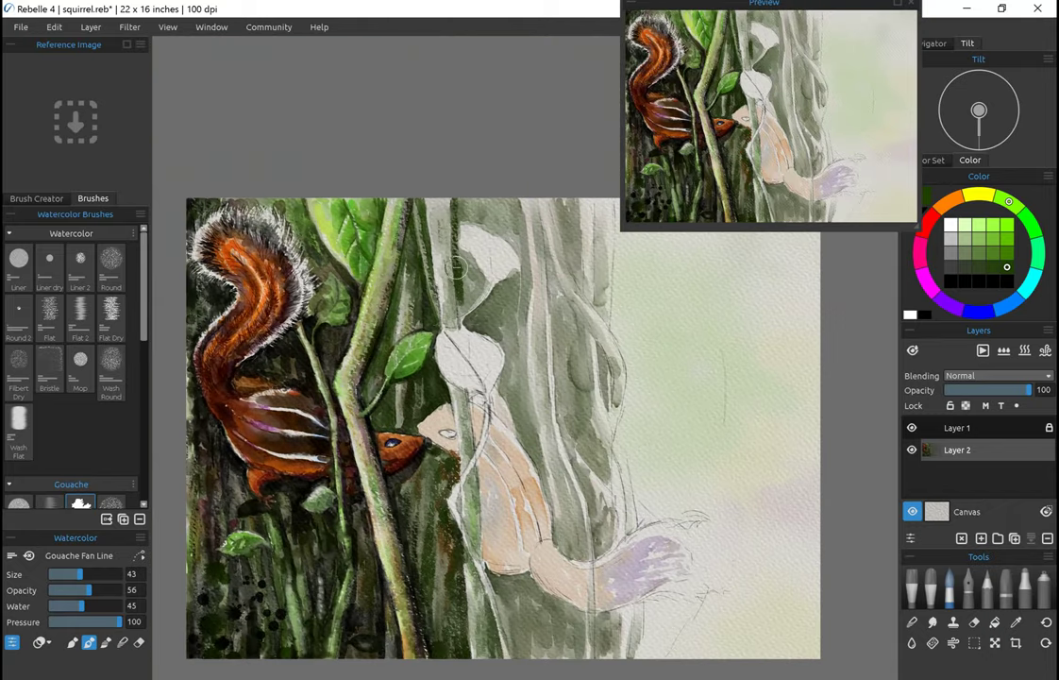
Step: Paint the upright vine between the squirrels green and olive with Gouache Fan Line at size 43, opacity 56 and water 45
scroll(443, 359, up, 2)
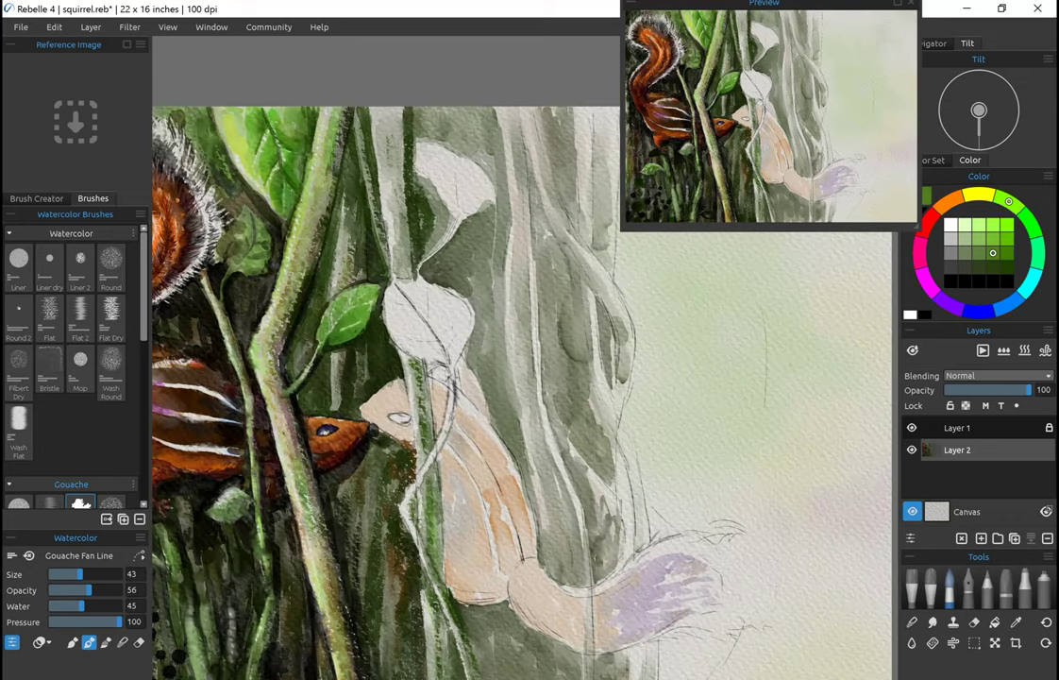
scroll(566, 591, down, 1)
alt+click(565, 590)
drag(661, 341, 666, 350)
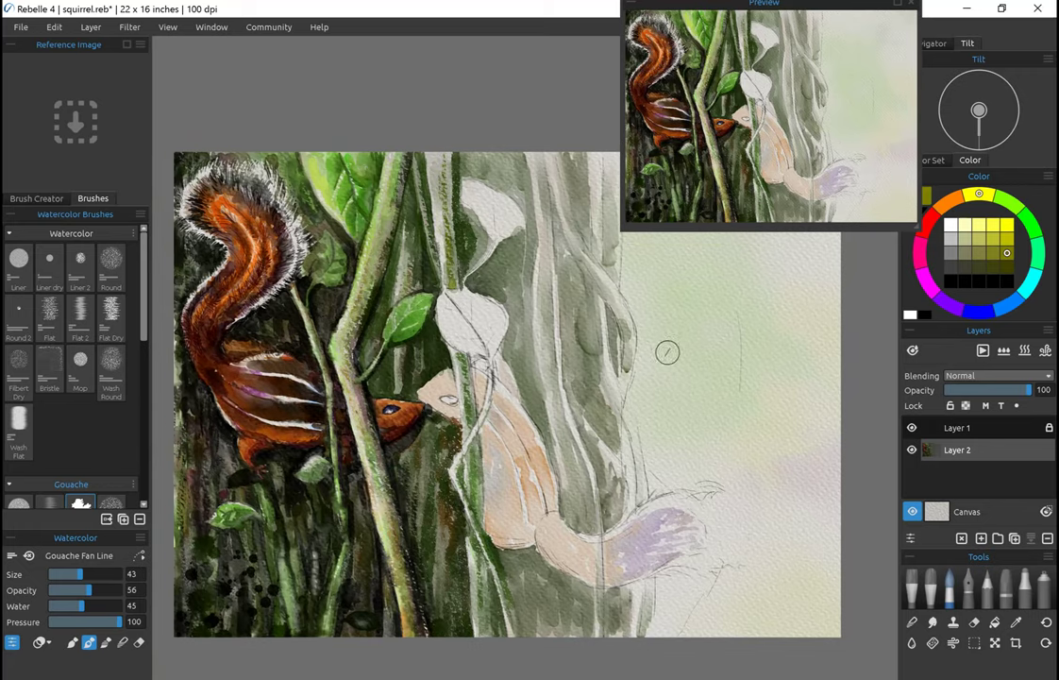
click(122, 642)
Step: Erase light joint rings across the thick vine with the Needle eraser at size 10, shading with Gouache Fan Line at size 18 and opacity 65
key(e)
scroll(457, 305, up, 2)
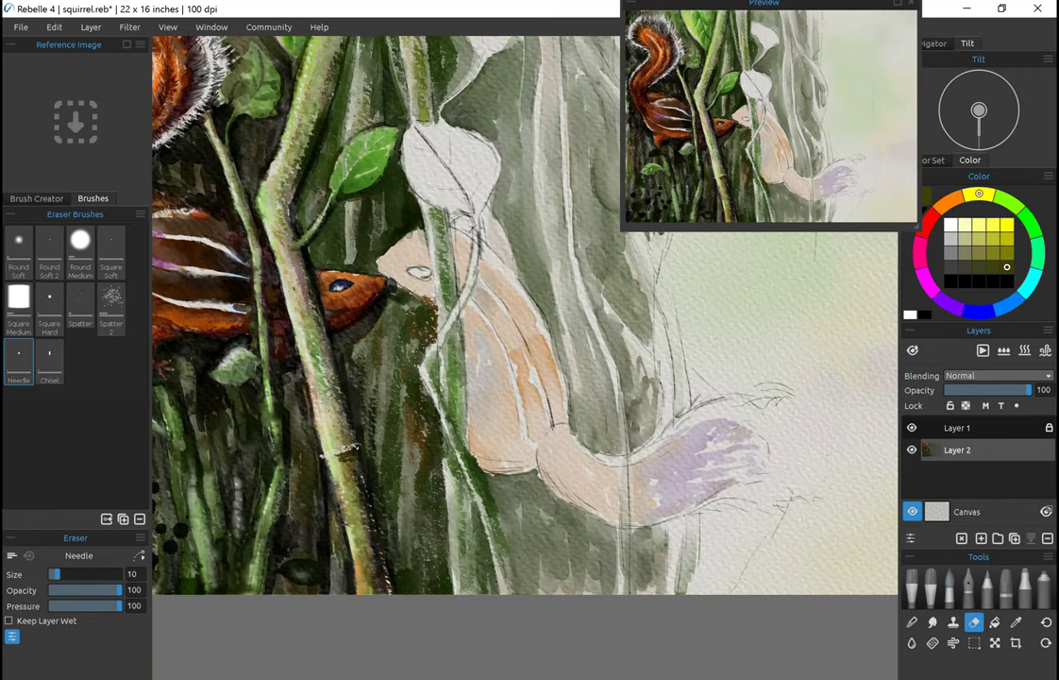
key(b)
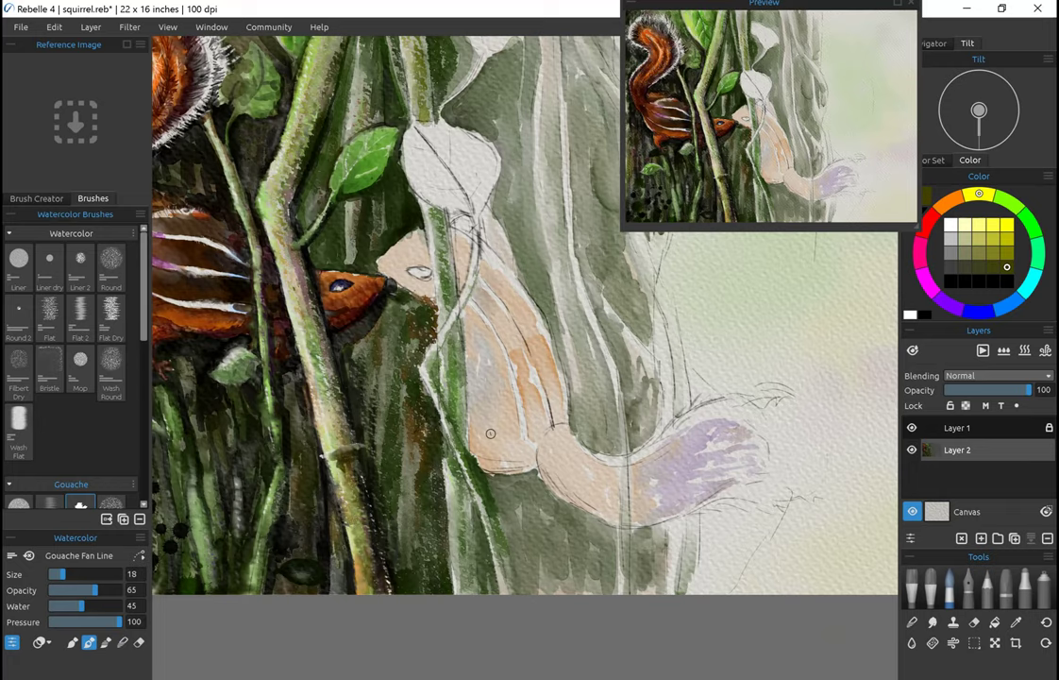
key(e)
scroll(434, 395, up, 1)
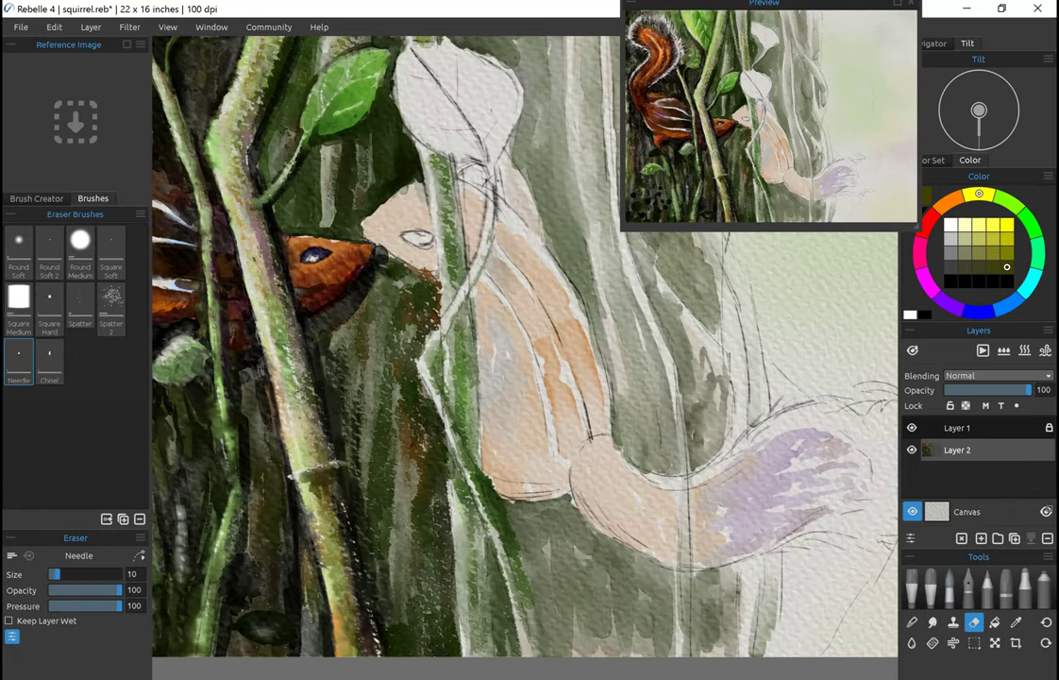
scroll(476, 651, down, 2)
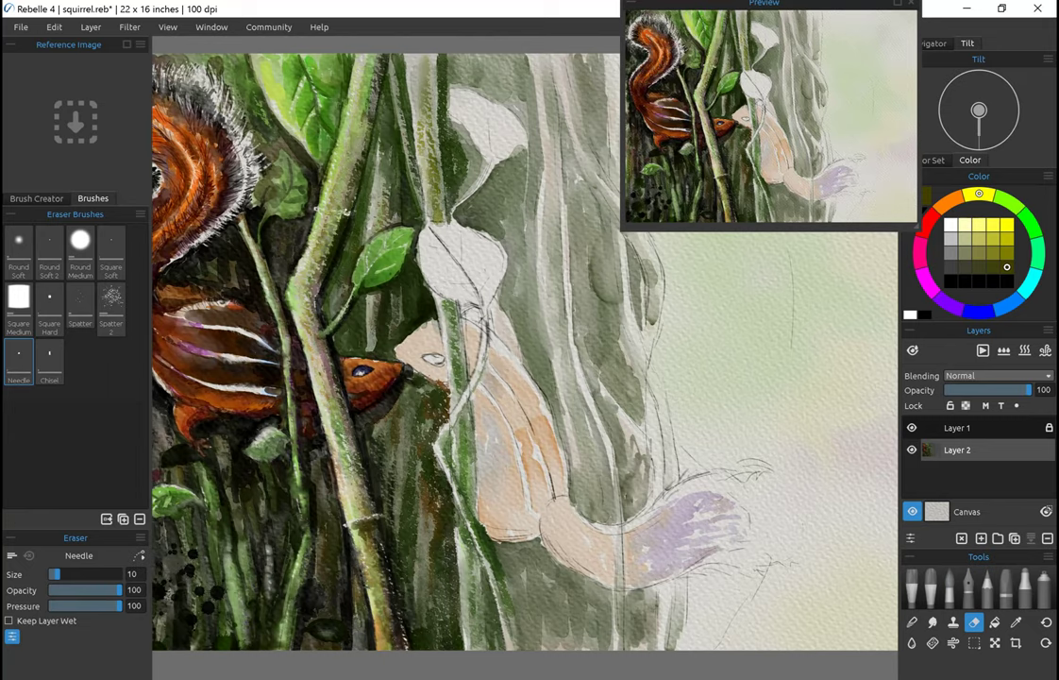
scroll(458, 188, up, 1)
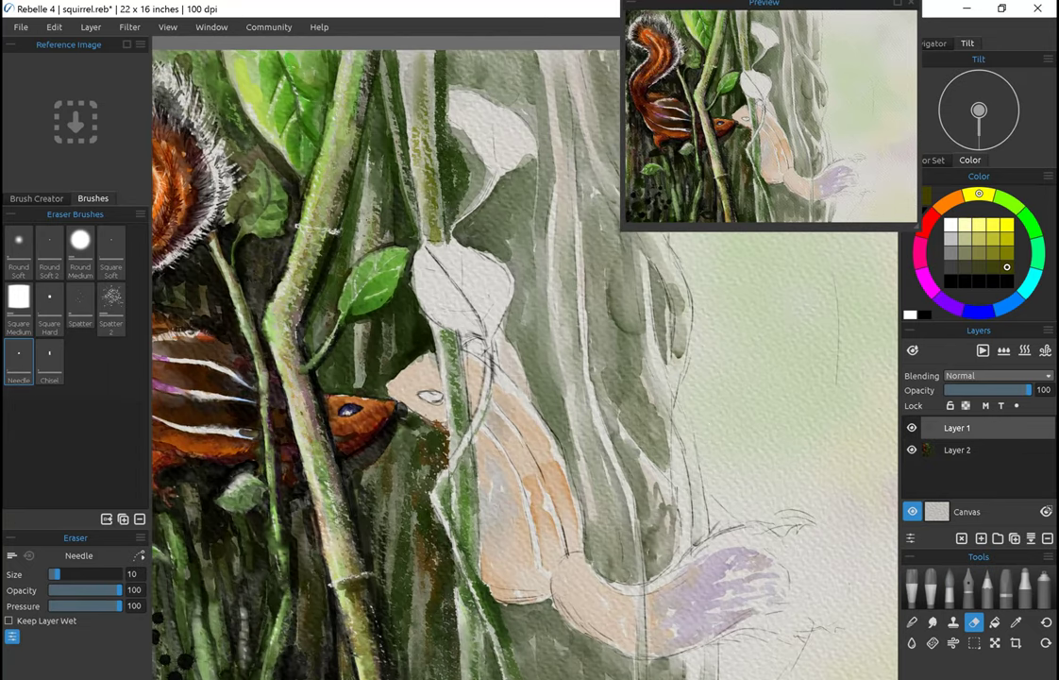
Step: Widen the upper joint ring on the thick vine in Layer 2 and shade around it in olive with Gouache Fan Line at size 18
click(958, 449)
key(e)
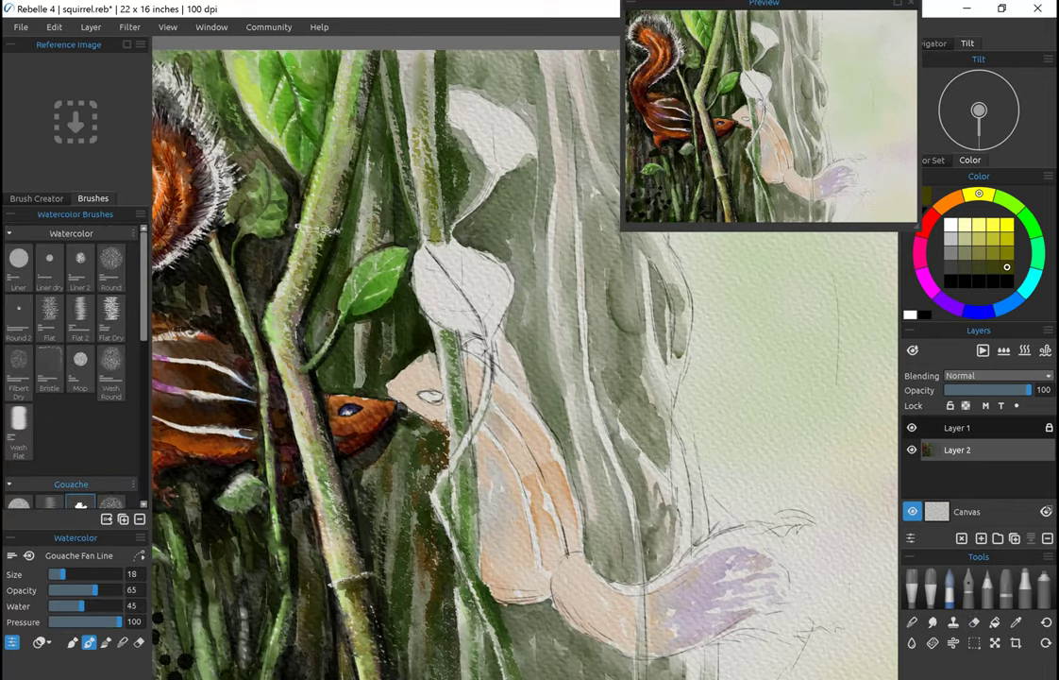
key(e)
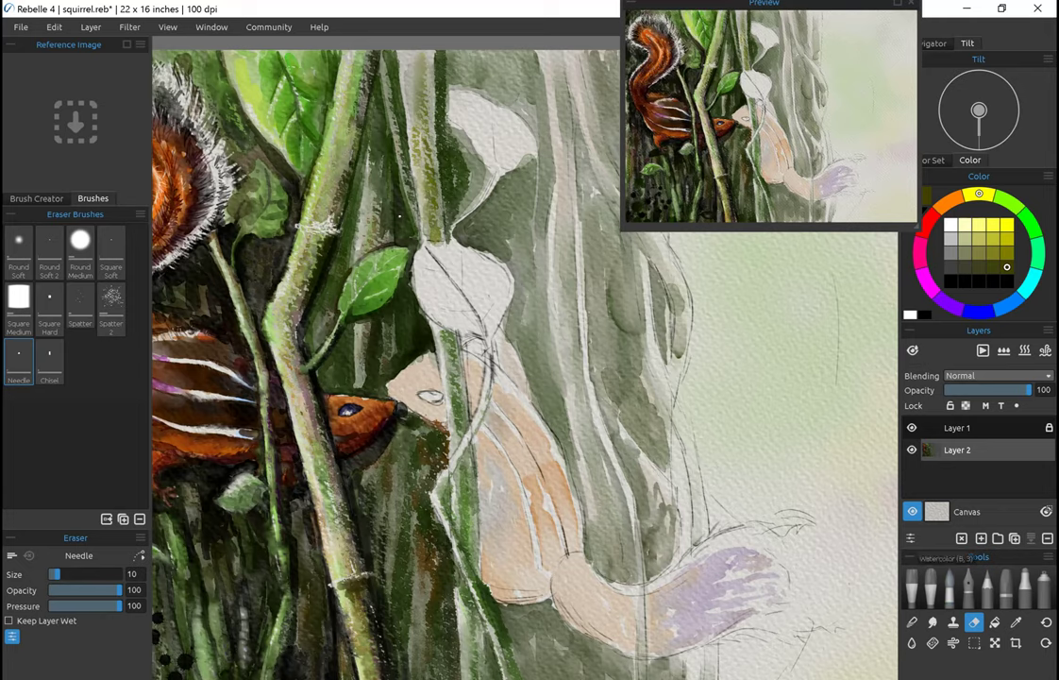
key(e)
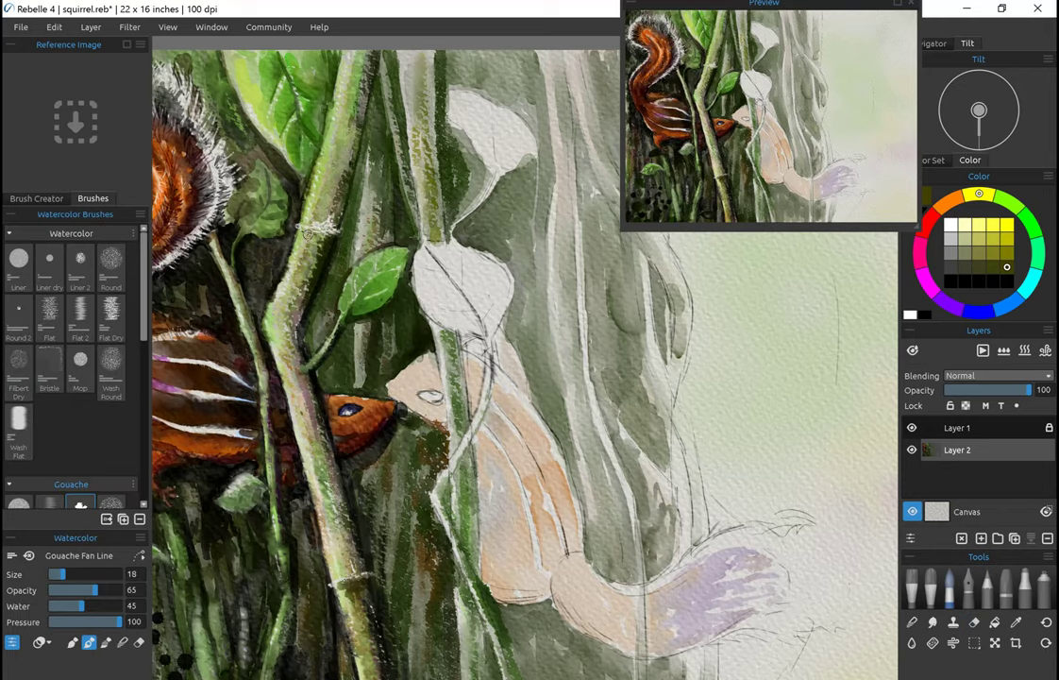
alt+click(270, 204)
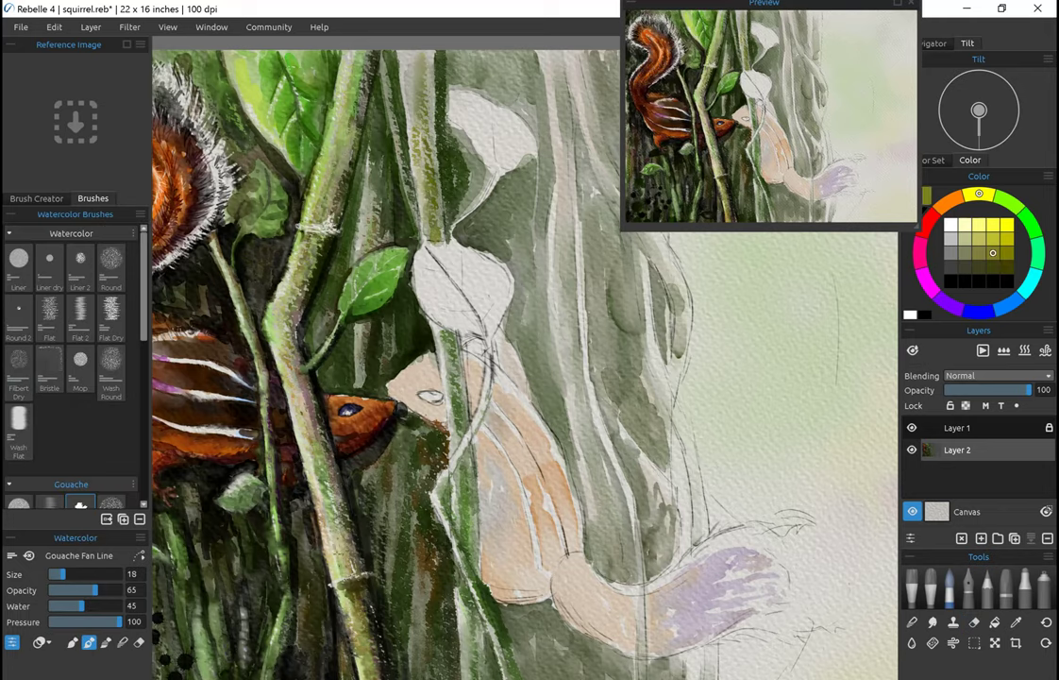
scroll(426, 170, down, 1)
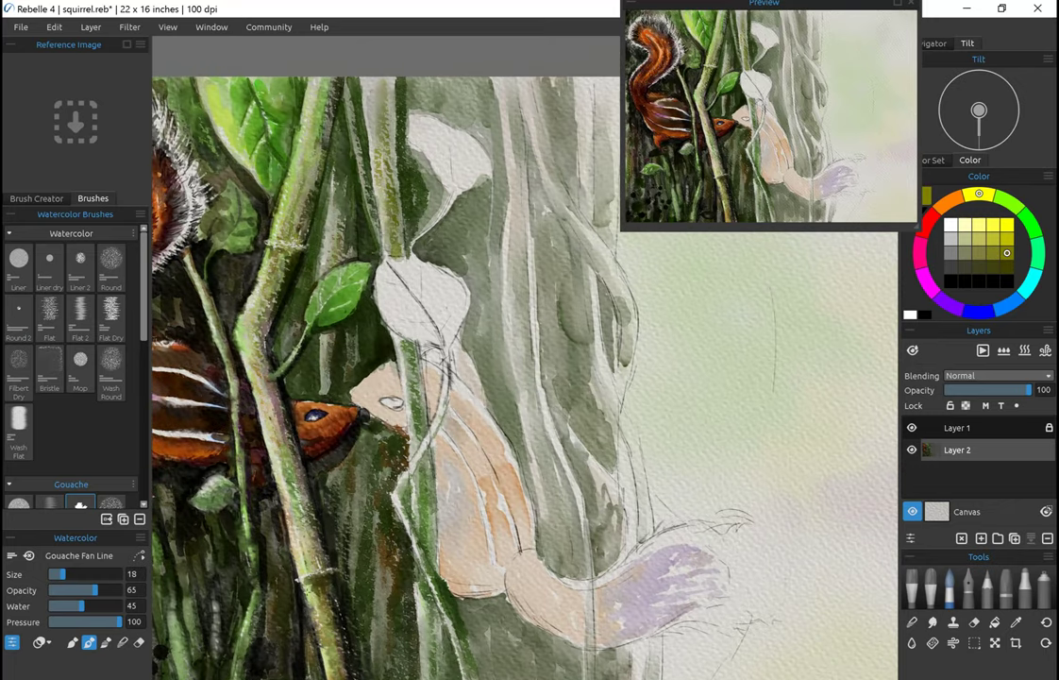
Step: Shade the vines in olive and black with the Liner brush at size 23, opacity 51 and water 15
scroll(383, 425, down, 2)
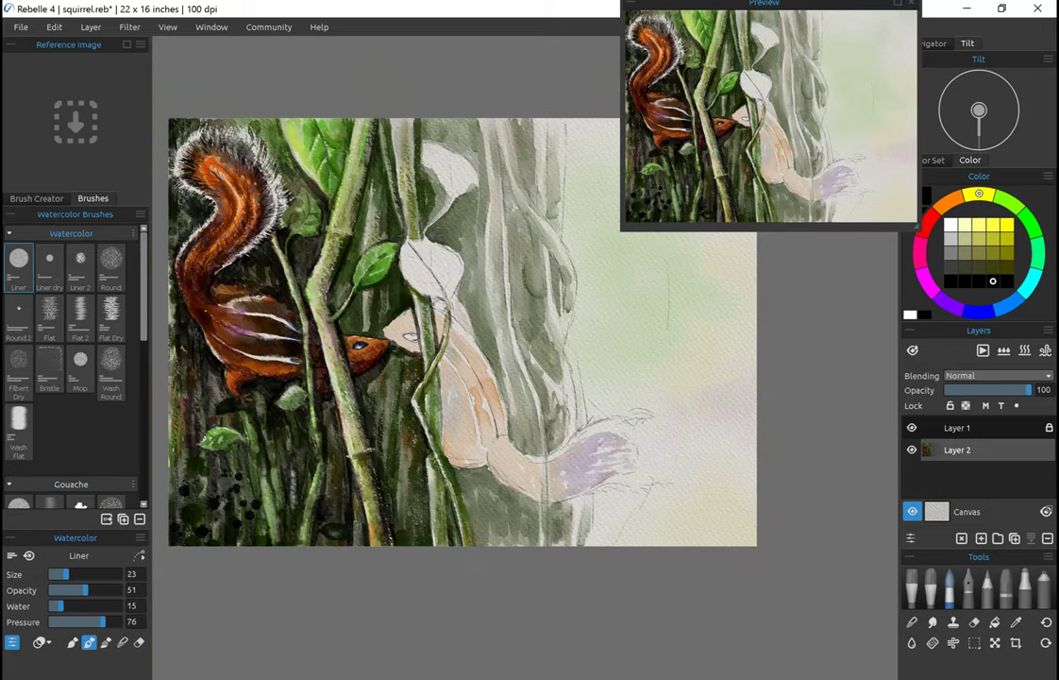
alt+click(380, 378)
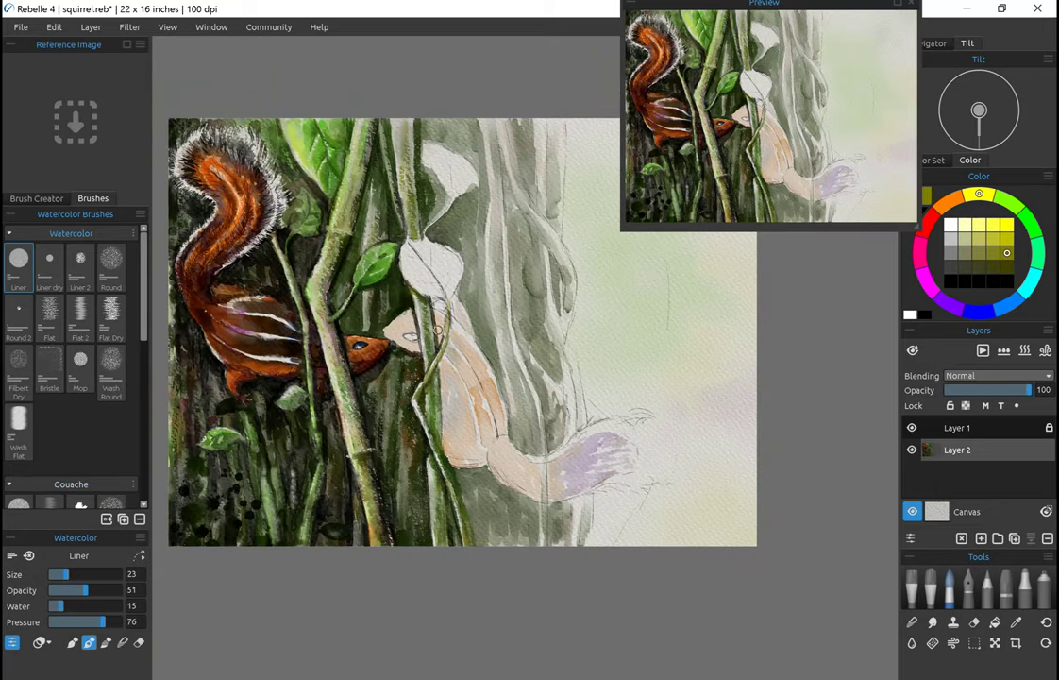
alt+click(441, 239)
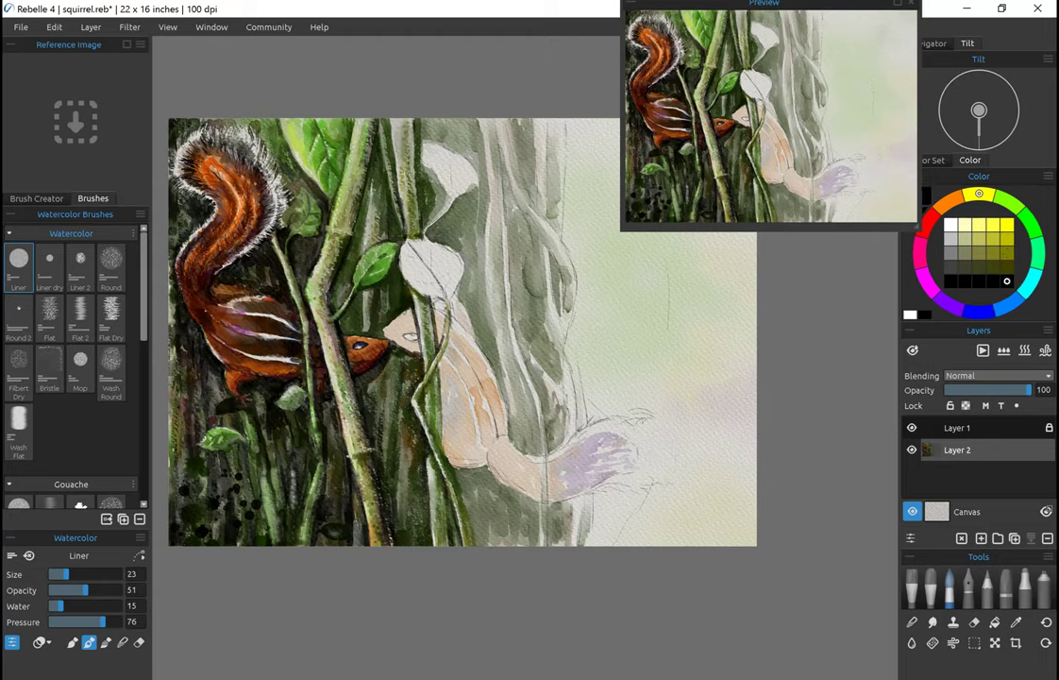
drag(359, 360, 345, 331)
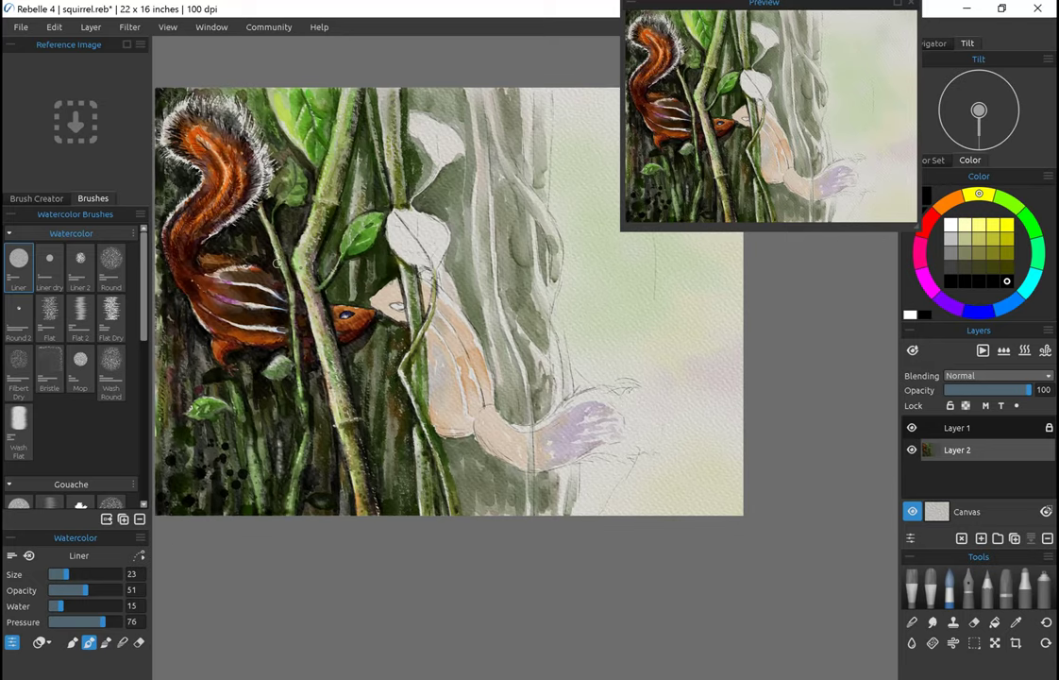
Step: Paint purple patches on the right squirrel's belly with the Liner brush at size 51, opacity 51 and water 34
scroll(299, 311, up, 2)
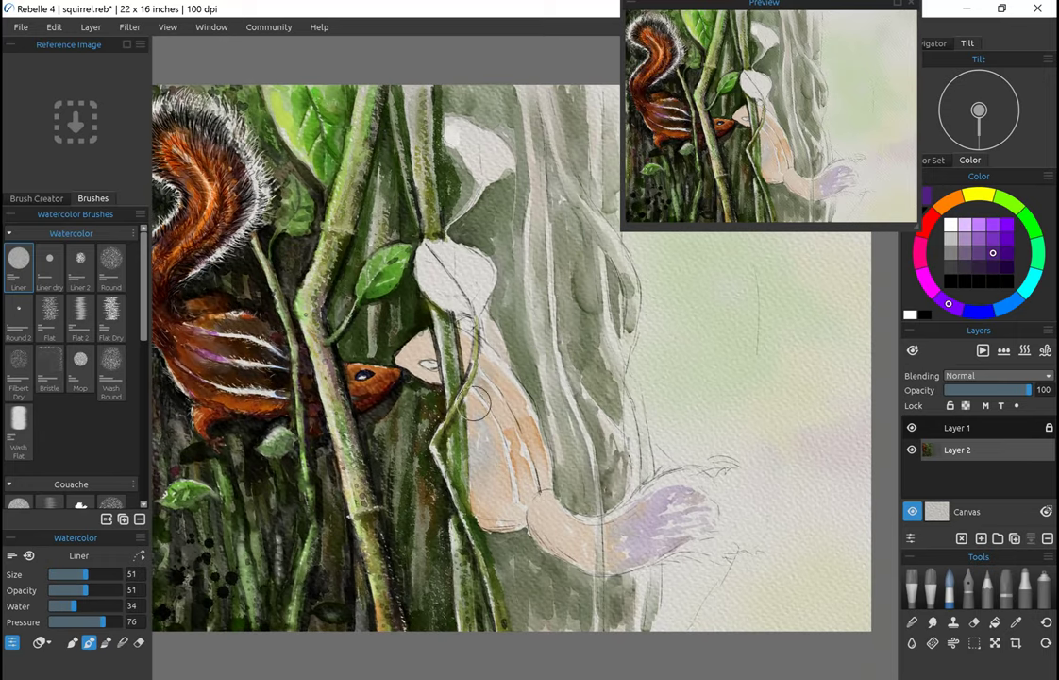
click(472, 403)
key(ctrl+z)
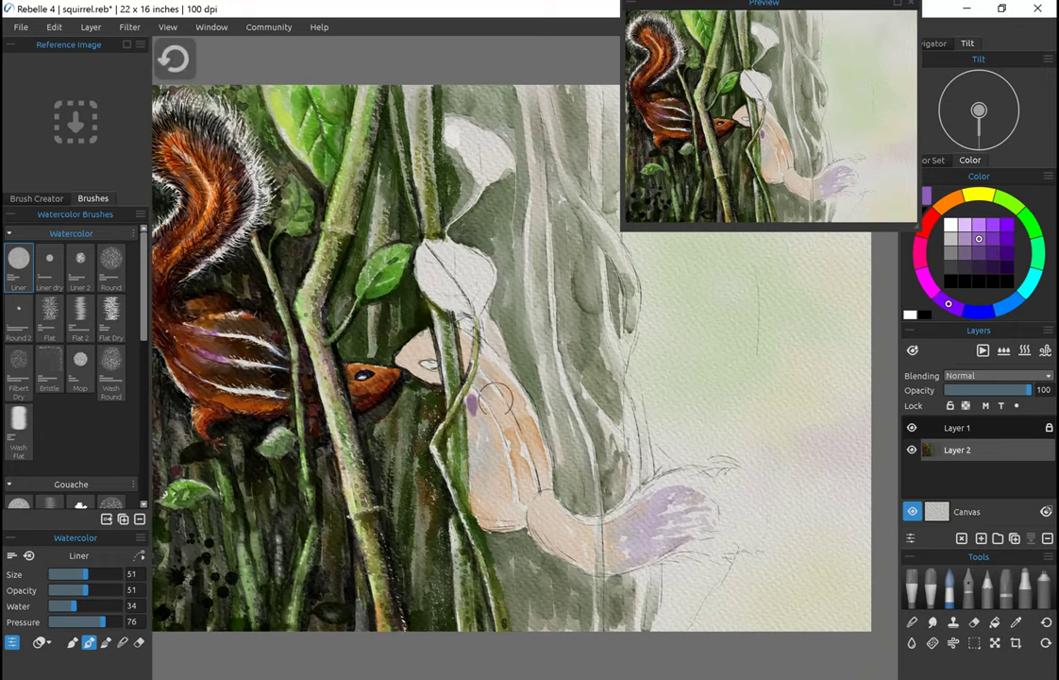
mouse_move(498, 396)
mouse_down()
mouse_move(468, 406)
mouse_move(487, 453)
mouse_move(528, 354)
mouse_up()
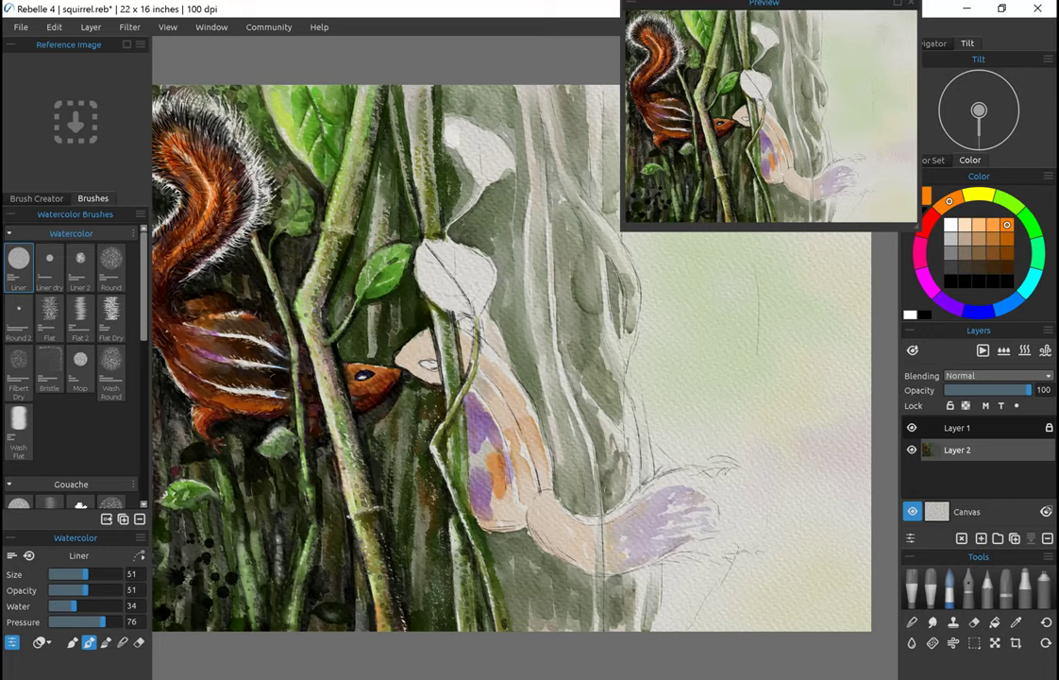
Step: Paint the right squirrel's flank, head and back bright orange around the white stripes with the Liner brush at size 51
mouse_move(481, 444)
mouse_down()
mouse_move(487, 496)
mouse_move(476, 453)
mouse_move(491, 425)
mouse_up()
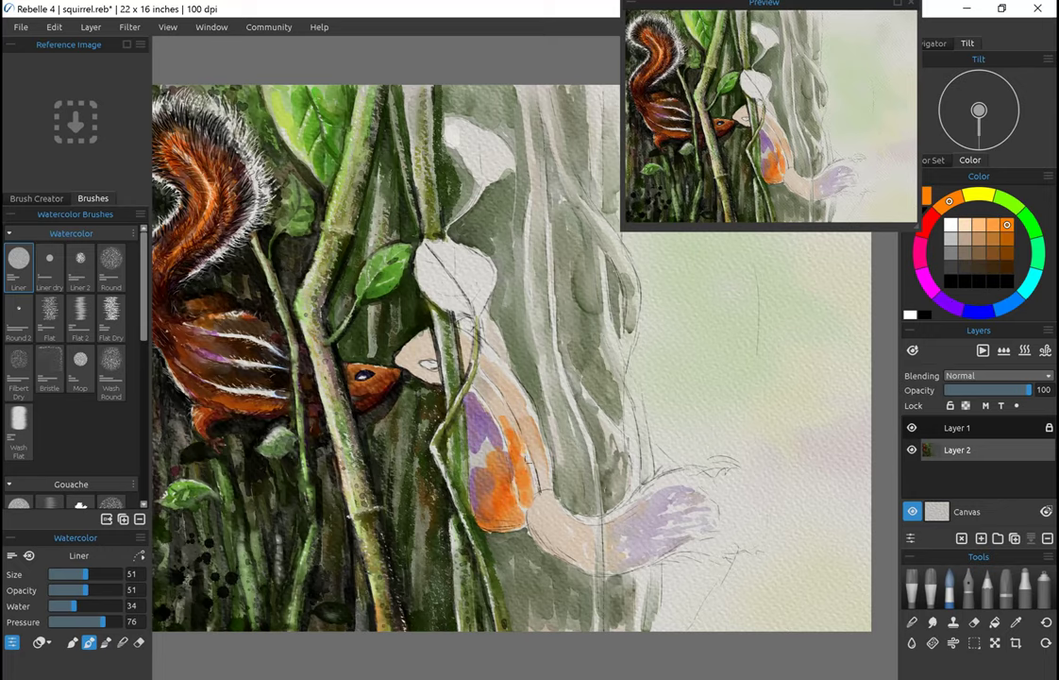
drag(462, 332, 524, 472)
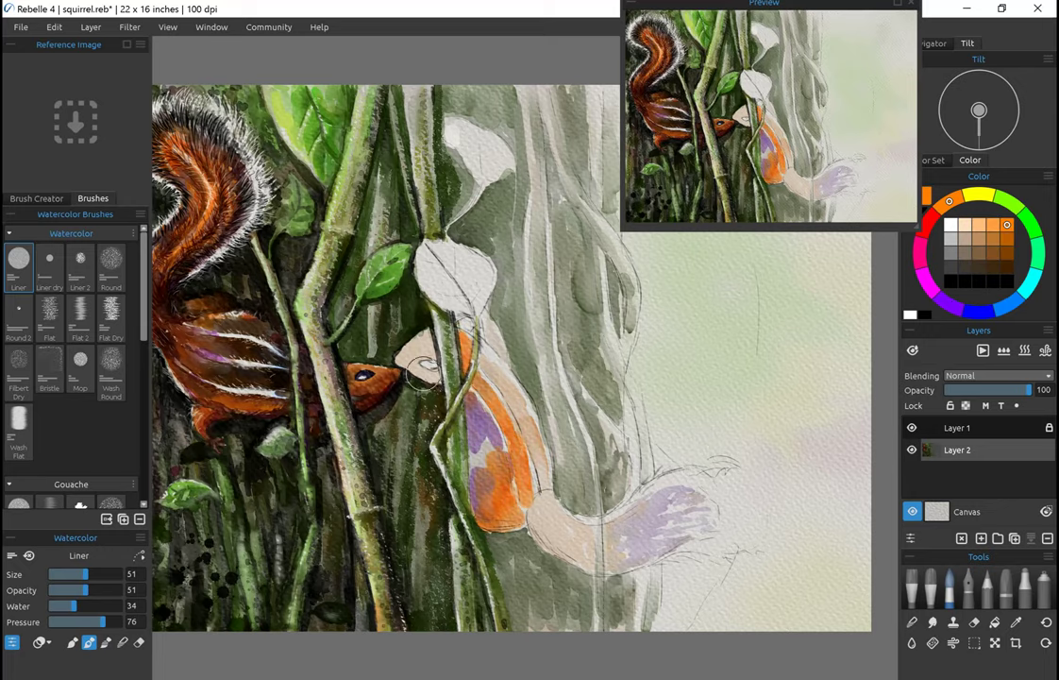
drag(427, 366, 406, 344)
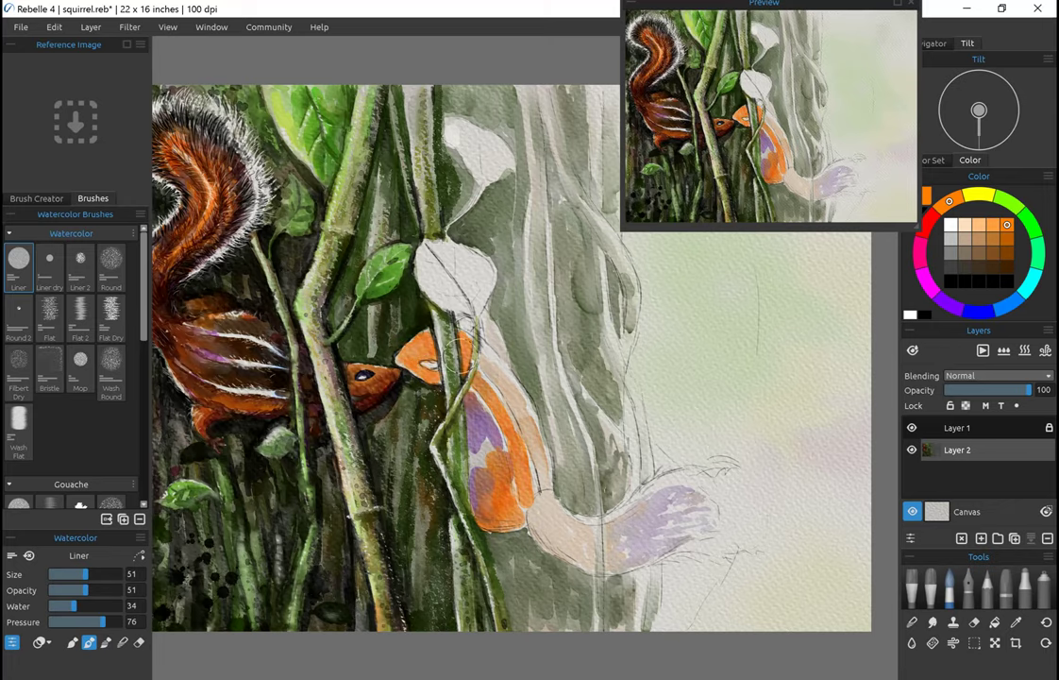
mouse_move(465, 329)
mouse_down()
mouse_move(481, 453)
mouse_move(545, 514)
mouse_up()
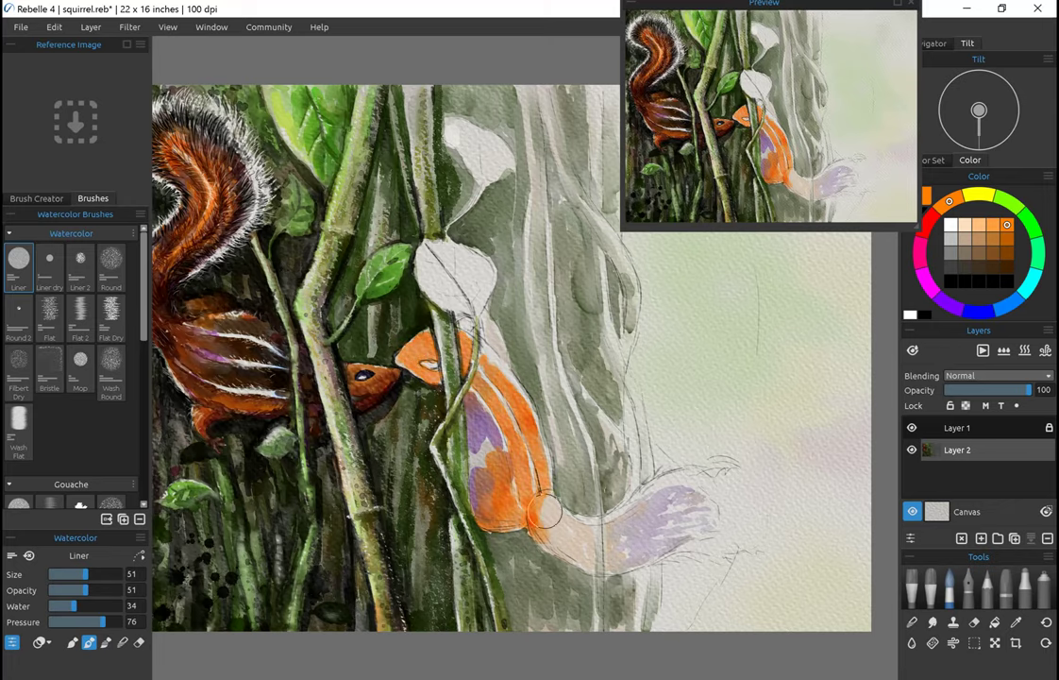
Step: Blend the purple and orange on the right squirrel's belly and clean up the white back stripes with the Needle eraser at size 10
key(ctrl+minus)
key(w)
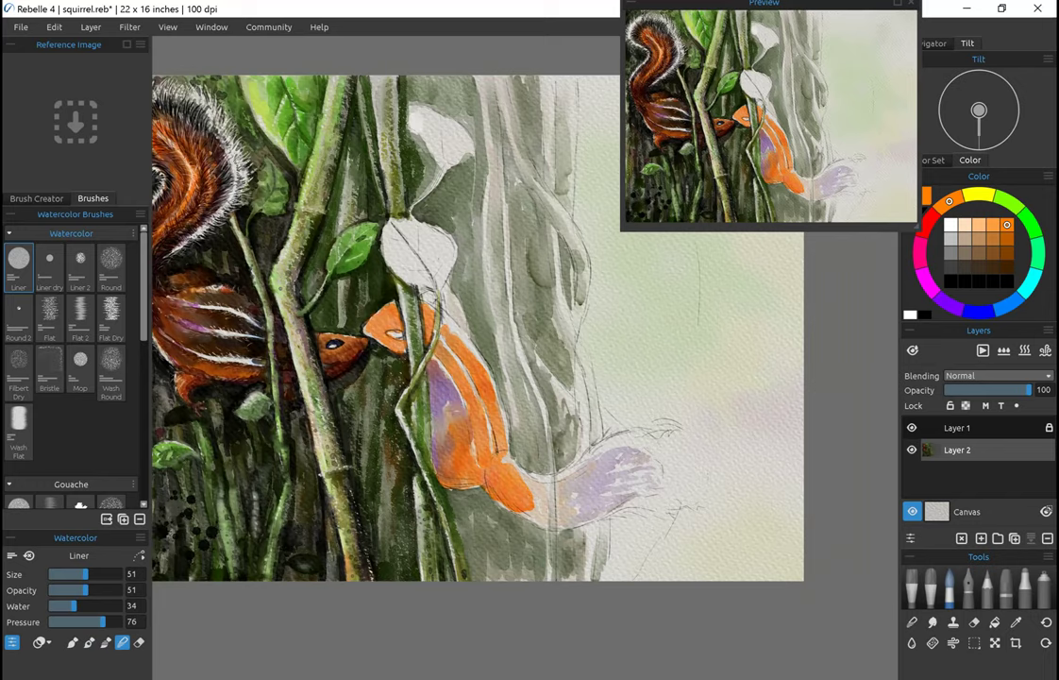
key(e)
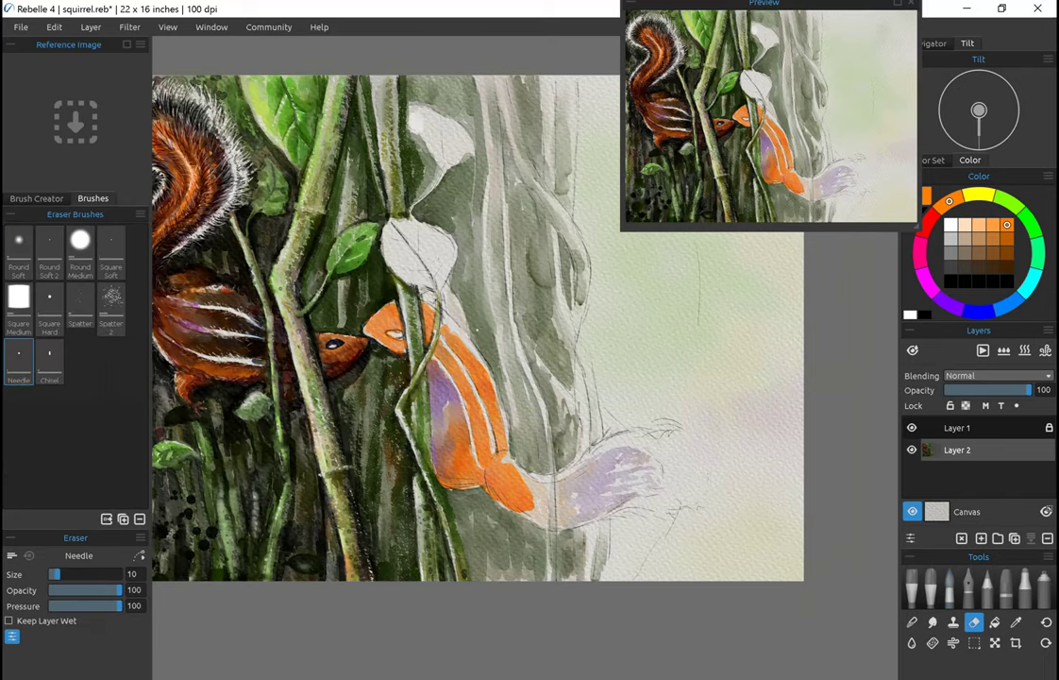
key(w)
Step: Paint the right squirrel's tail orange and its bushy tip greyish brown with the Liner brush at sizes 51 and 27, opacity 51
mouse_move(519, 495)
mouse_down()
mouse_move(585, 472)
mouse_move(559, 505)
mouse_up()
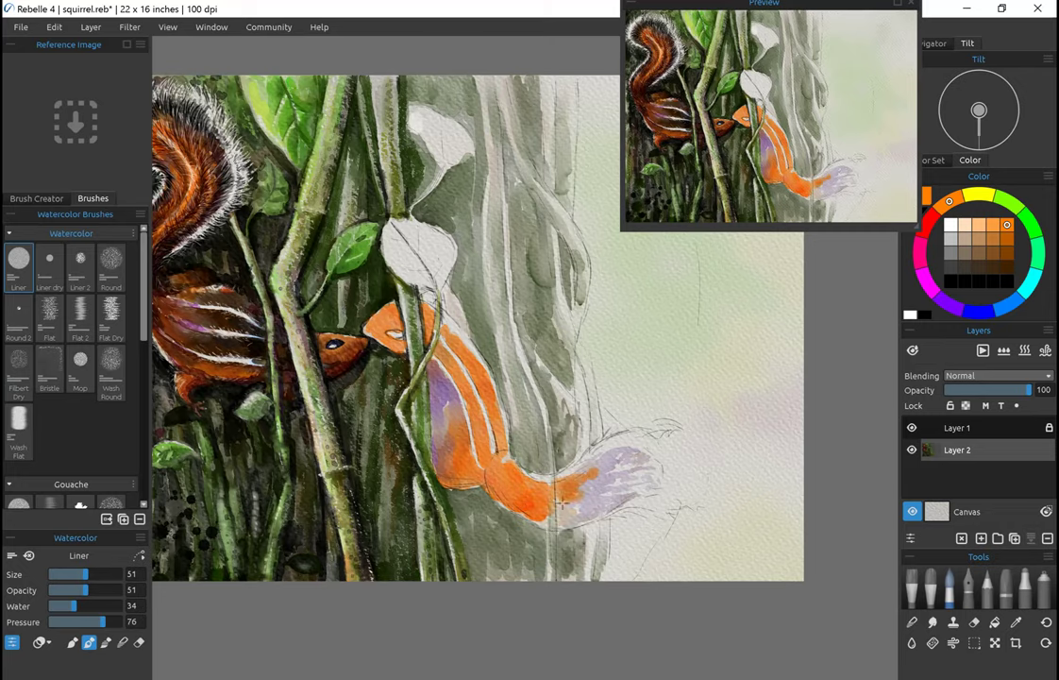
drag(610, 407, 642, 402)
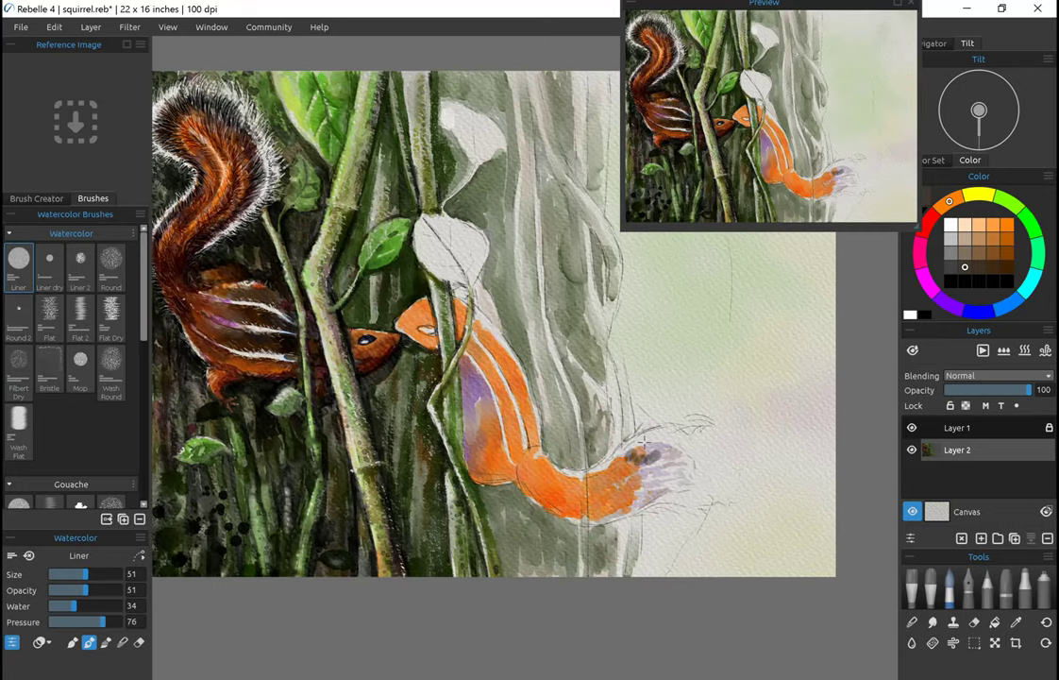
mouse_move(636, 498)
mouse_down()
mouse_move(667, 436)
mouse_move(689, 453)
mouse_move(673, 465)
mouse_move(697, 443)
mouse_move(694, 474)
mouse_move(650, 485)
mouse_move(710, 481)
mouse_move(706, 437)
mouse_up()
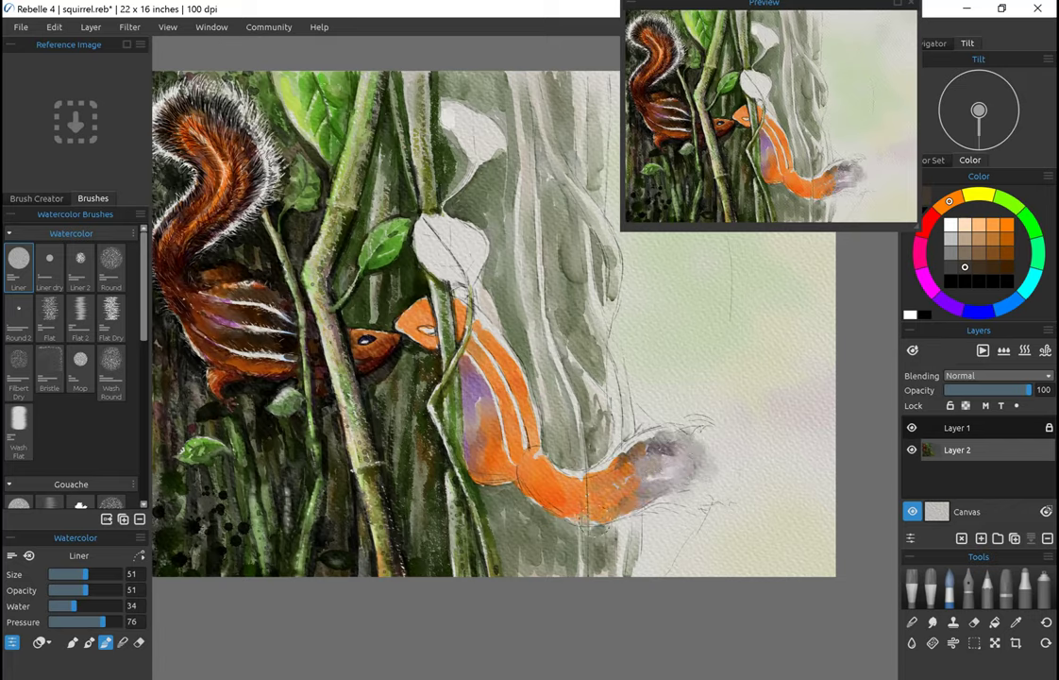
drag(713, 453, 715, 458)
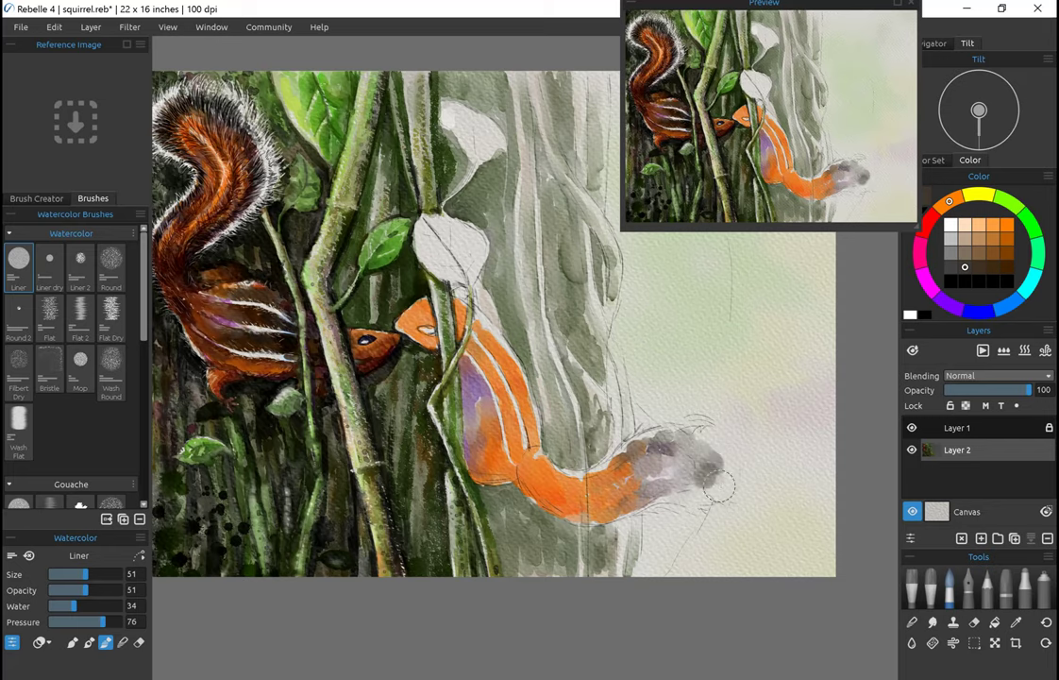
scroll(632, 557, up, 3)
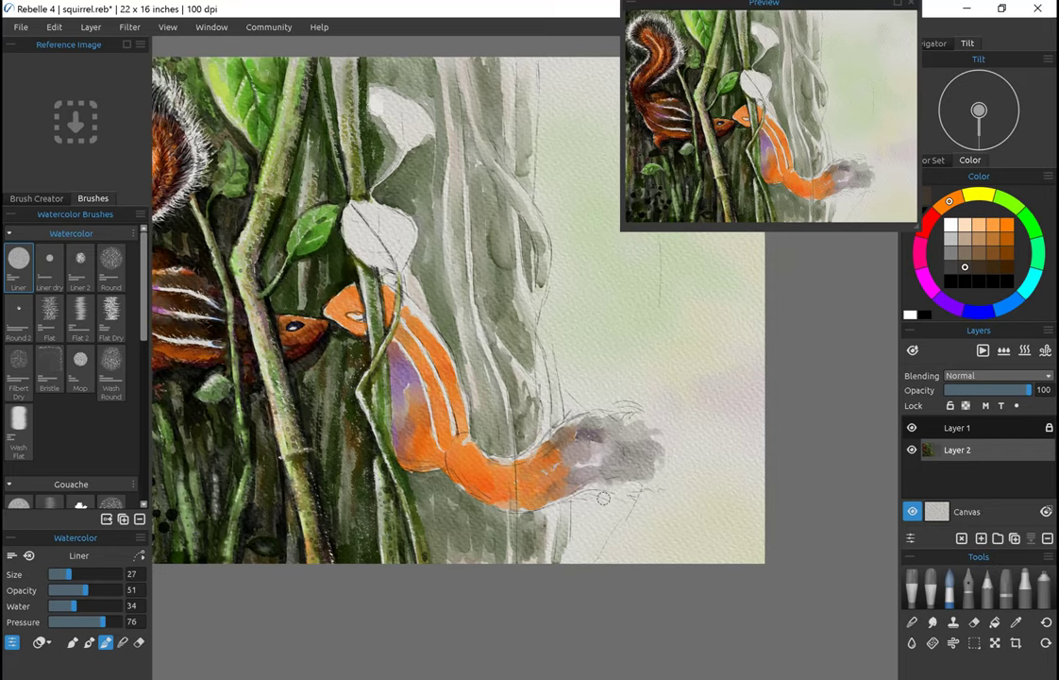
Step: Paint dark brown and black bands between the white stripes on the right squirrel's back with the Liner brush at size 27
scroll(603, 497, down, 1)
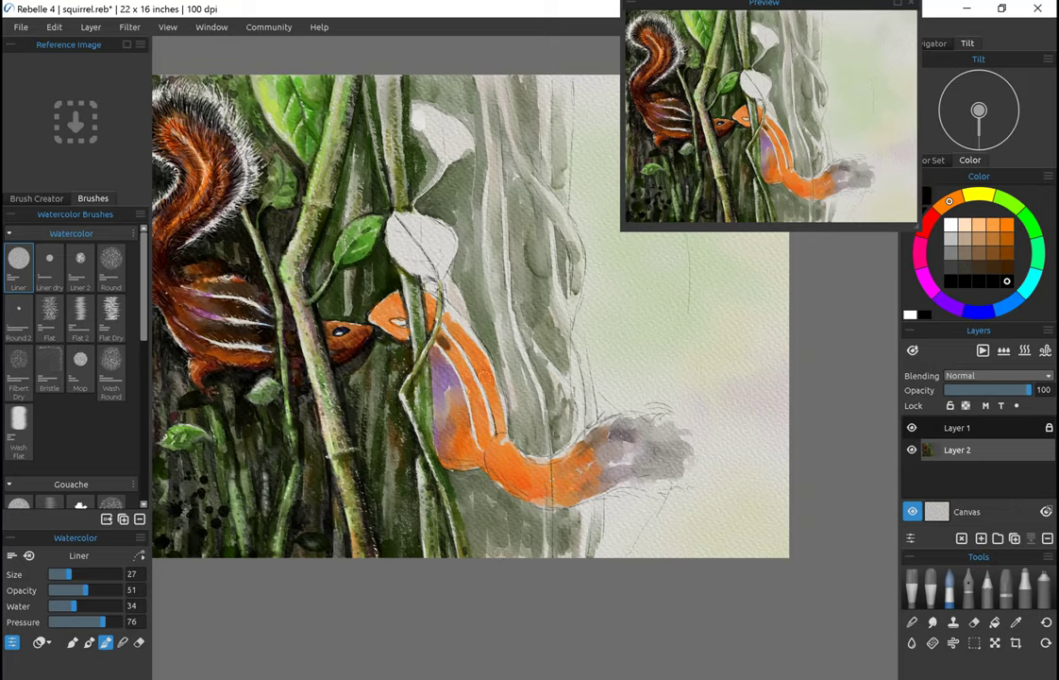
mouse_move(390, 295)
mouse_down()
mouse_move(404, 304)
mouse_move(430, 377)
mouse_move(482, 389)
mouse_move(491, 449)
mouse_up()
drag(420, 376, 397, 408)
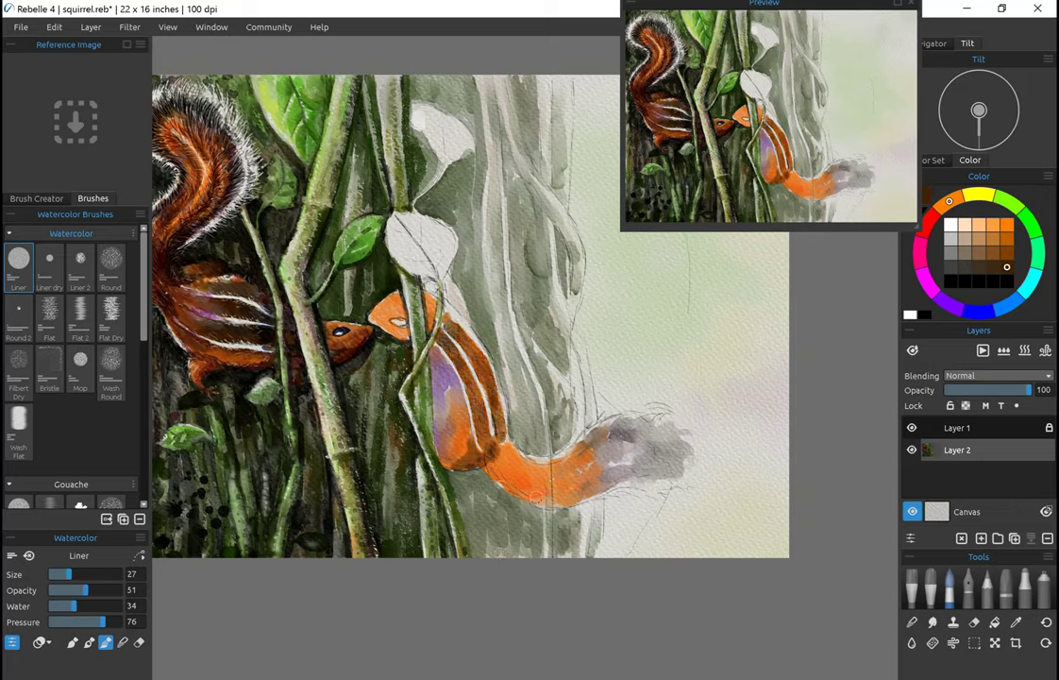
mouse_move(431, 342)
mouse_down()
mouse_move(436, 406)
mouse_move(426, 389)
mouse_up()
drag(387, 306, 411, 284)
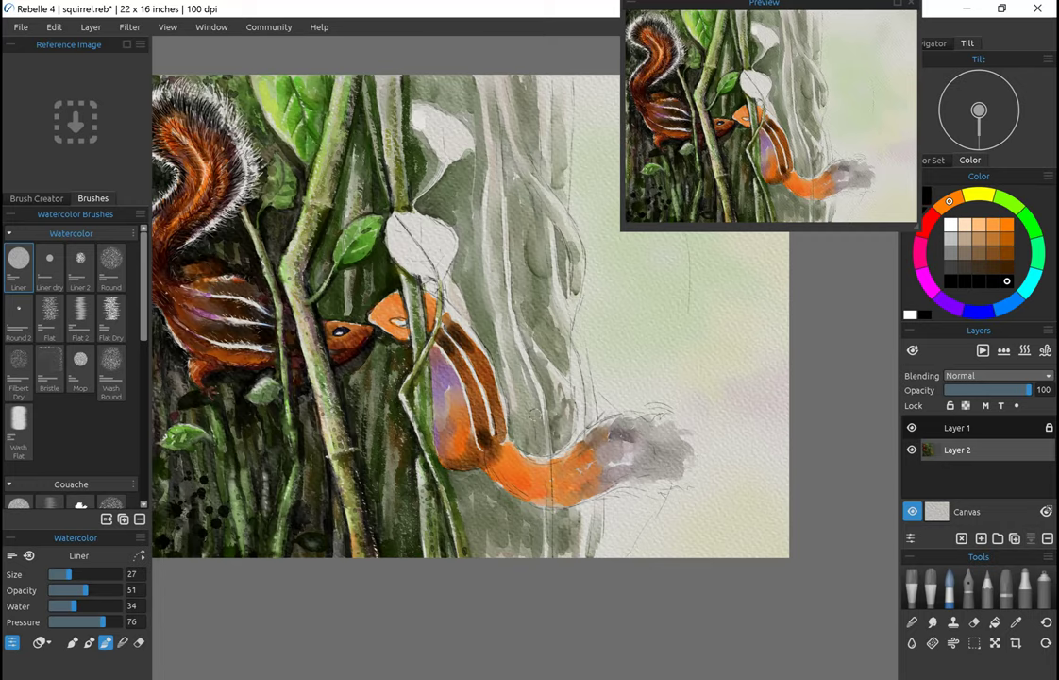
drag(432, 353, 440, 379)
scroll(469, 316, down, 1)
drag(420, 338, 439, 366)
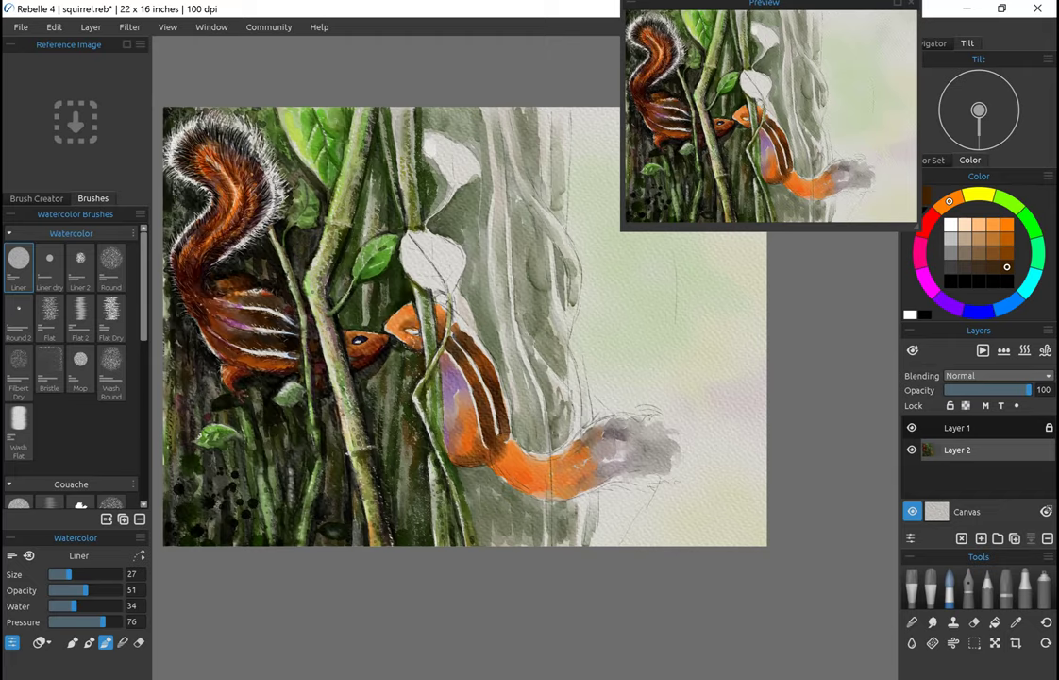
key(b)
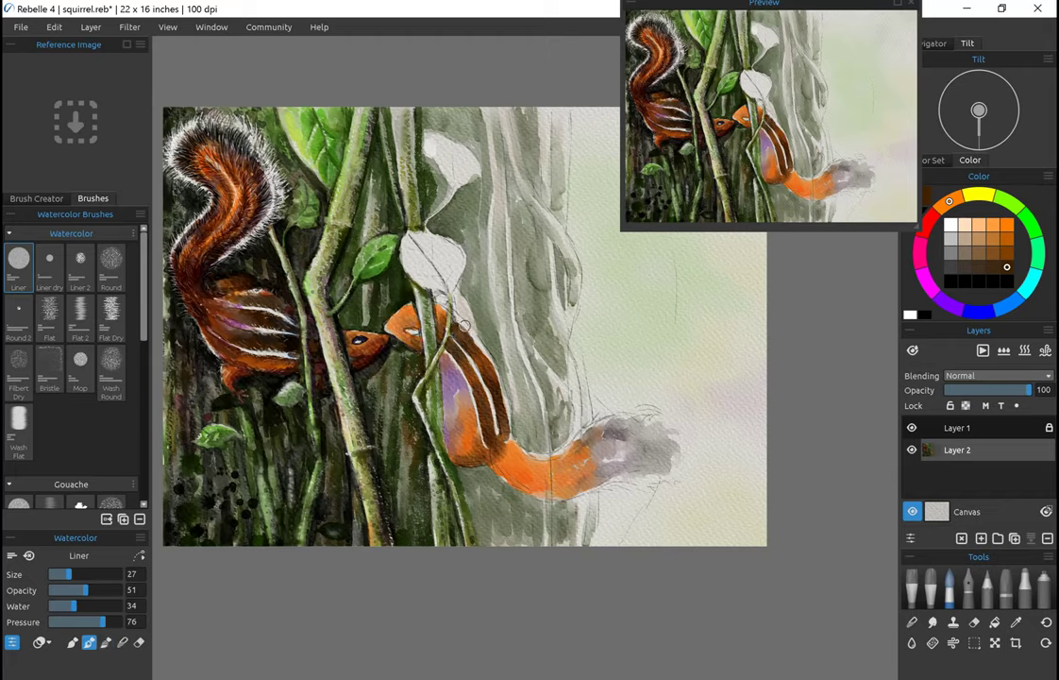
Step: Darken the right squirrel's belly fur and back contour with the Liner brush at size 27, opacity 82 and water 16, and add purple strokes to the tail tip
mouse_move(419, 378)
mouse_down()
mouse_move(397, 402)
mouse_move(406, 404)
mouse_move(392, 321)
mouse_up()
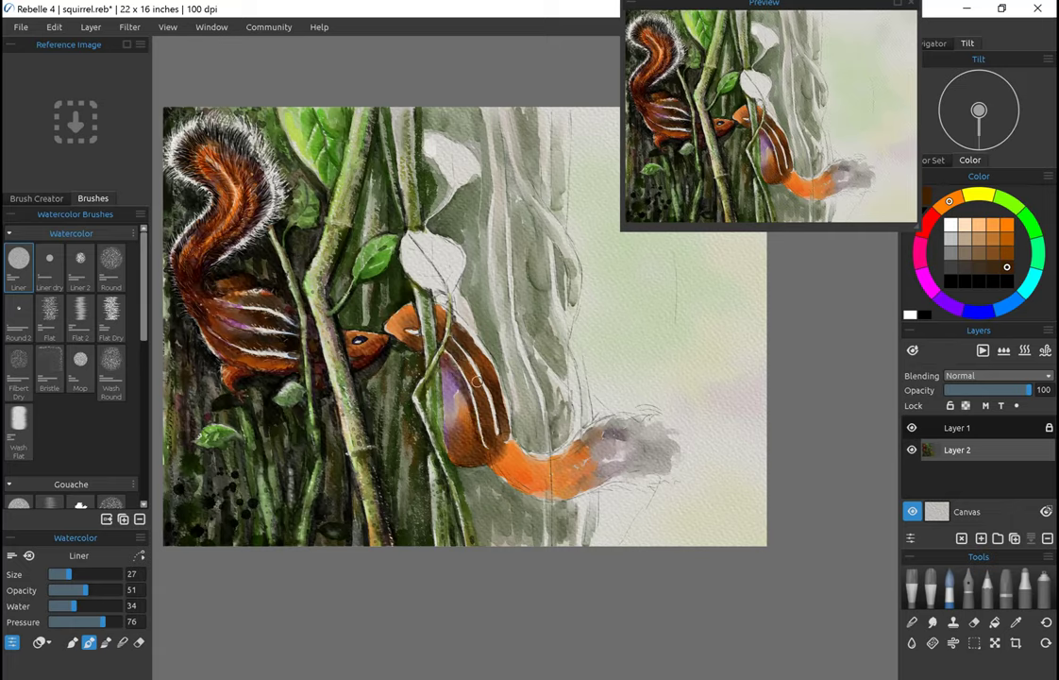
click(107, 591)
click(63, 606)
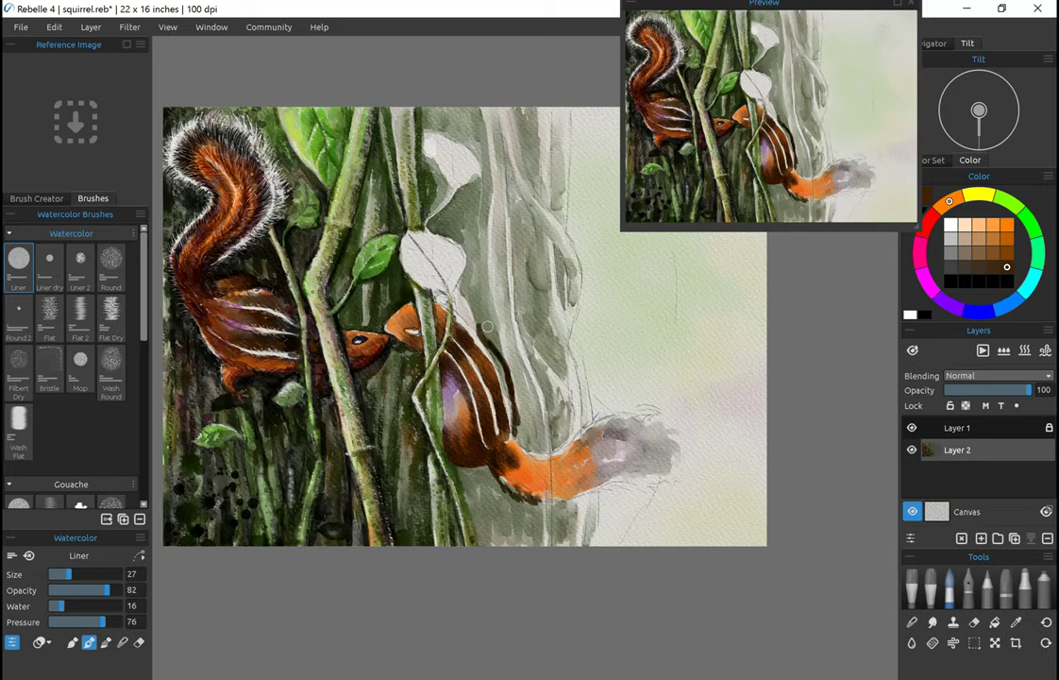
alt+click(511, 374)
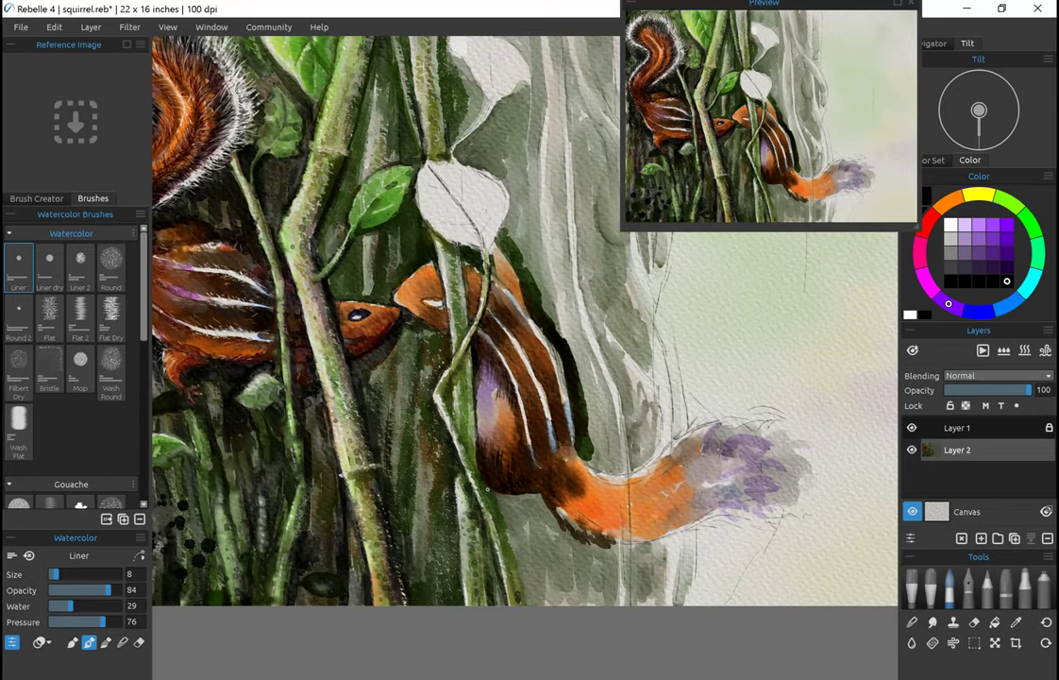
Step: Paint black shadows between the right squirrel's white stripes with the Liner brush at size 33, opacity 84, and fill in the dark eye
scroll(495, 472, up, 2)
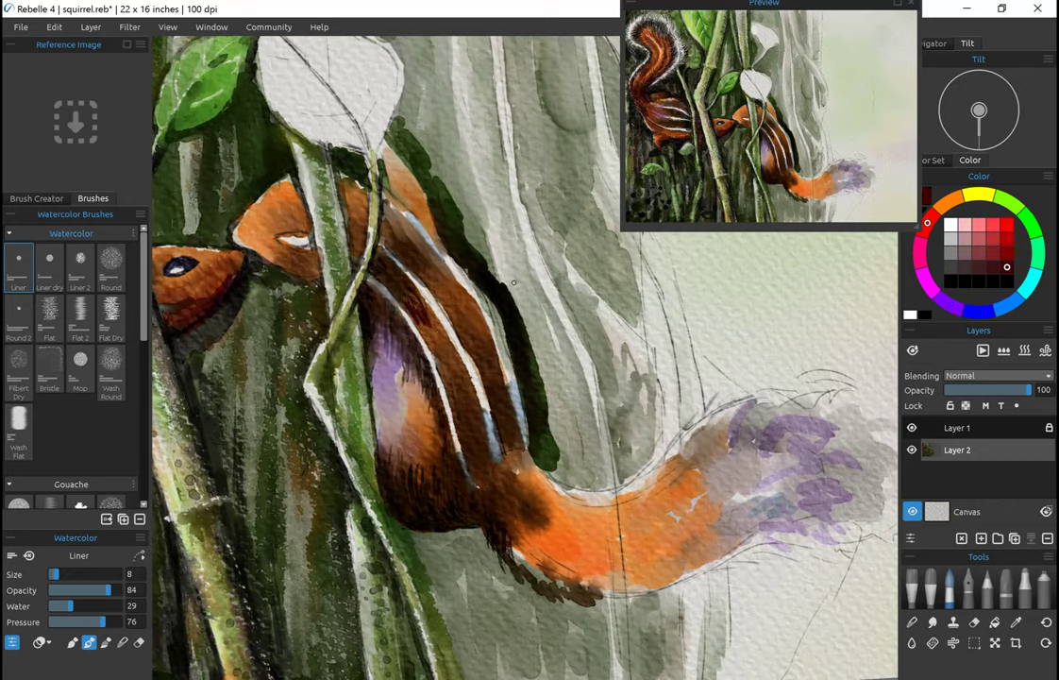
key(bracketright)
key(bracketright)
key(bracketright)
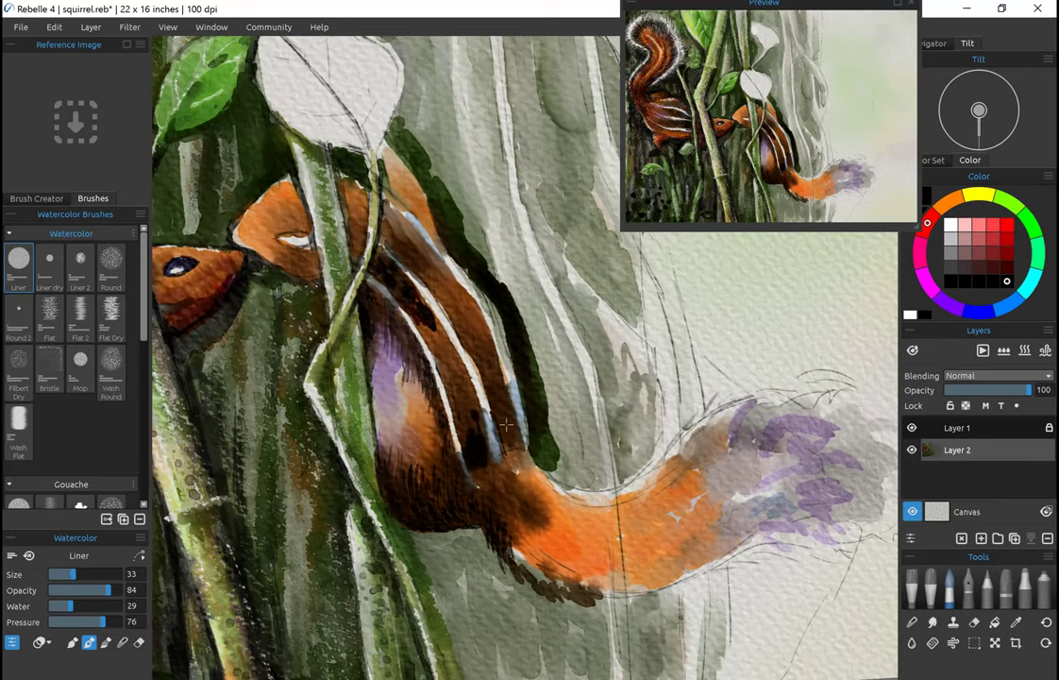
mouse_move(506, 426)
mouse_down()
mouse_move(443, 529)
mouse_move(489, 509)
mouse_move(490, 463)
mouse_move(492, 498)
mouse_up()
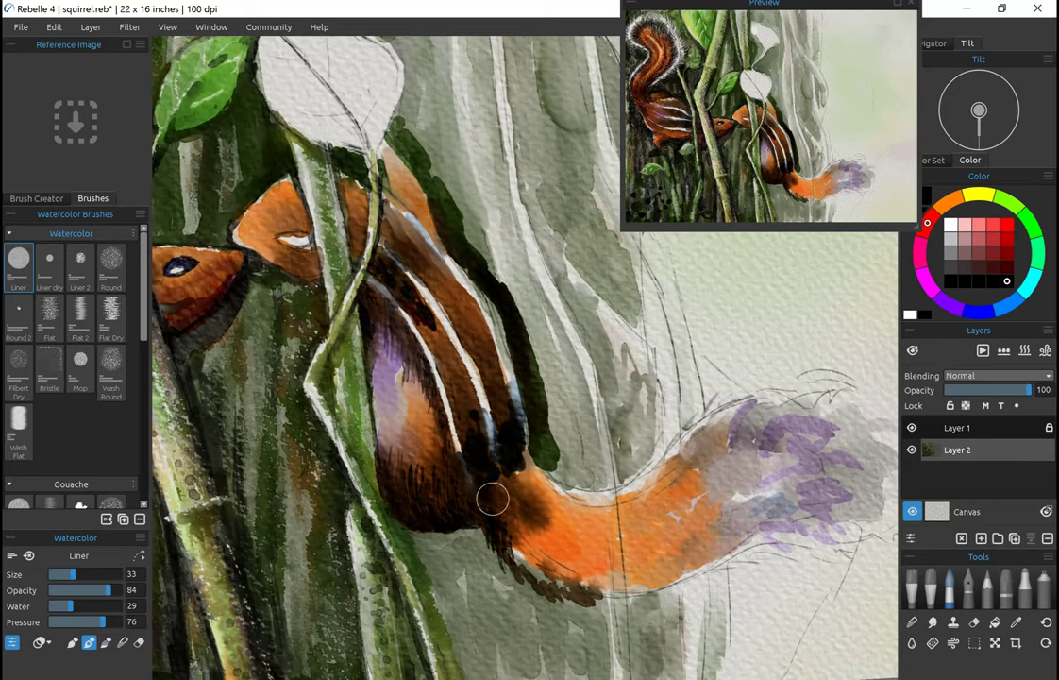
drag(378, 222, 444, 294)
key(alt)
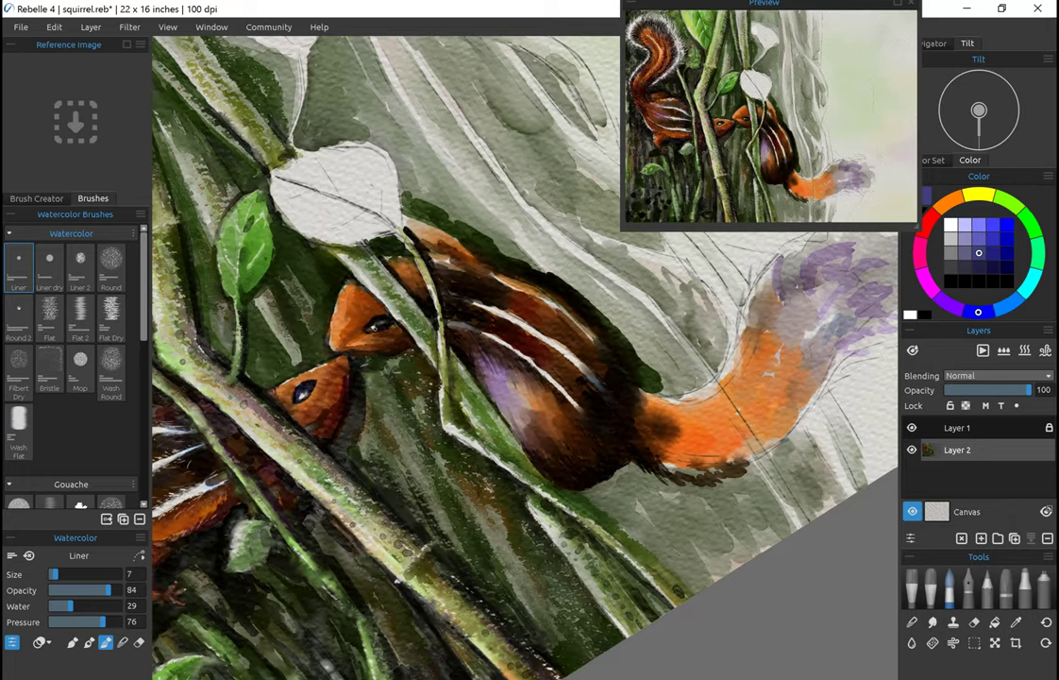
Step: Fill the background below the right squirrel and its tail dark green with the Liner brush at size 44, opacity 76 and water 72
key(ctrl+0)
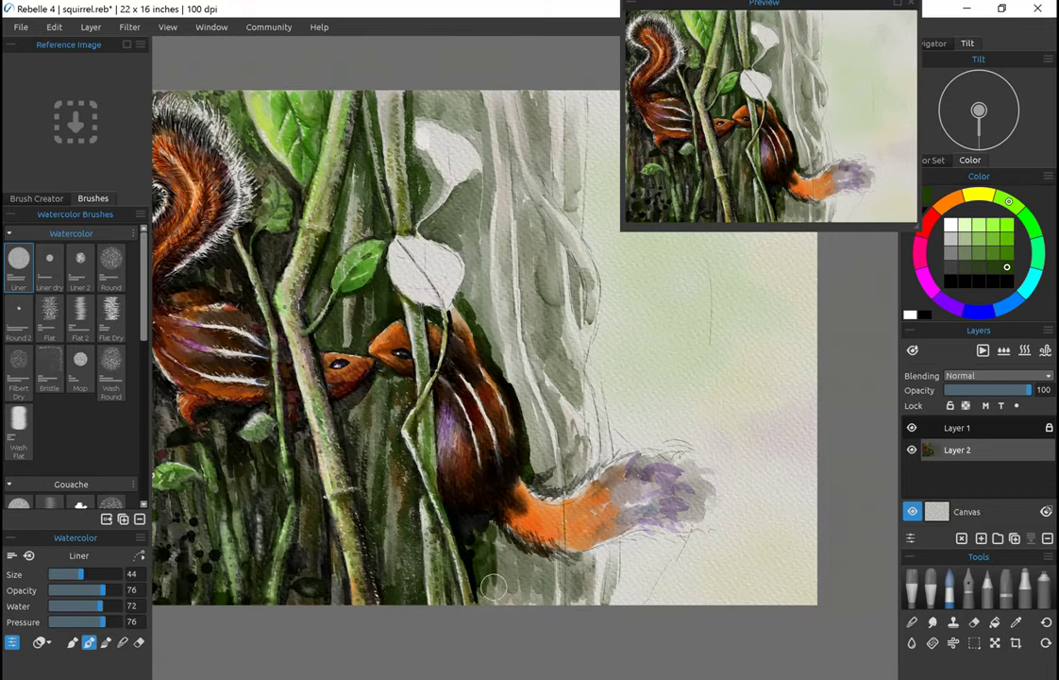
scroll(510, 566, up, 2)
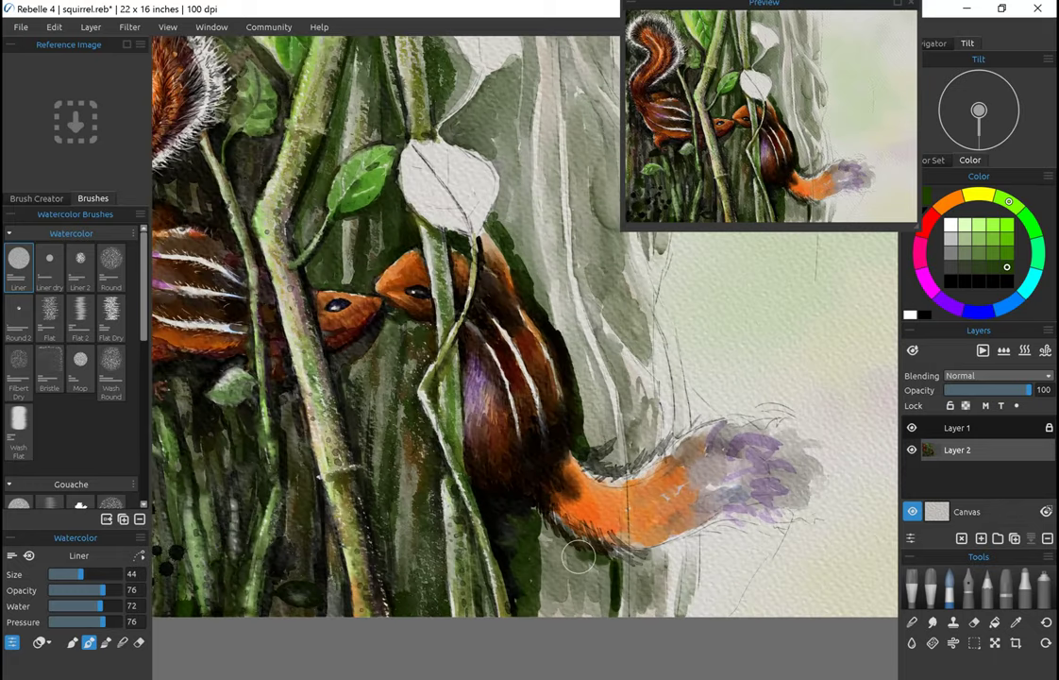
drag(524, 533, 558, 515)
key(ctrl+0)
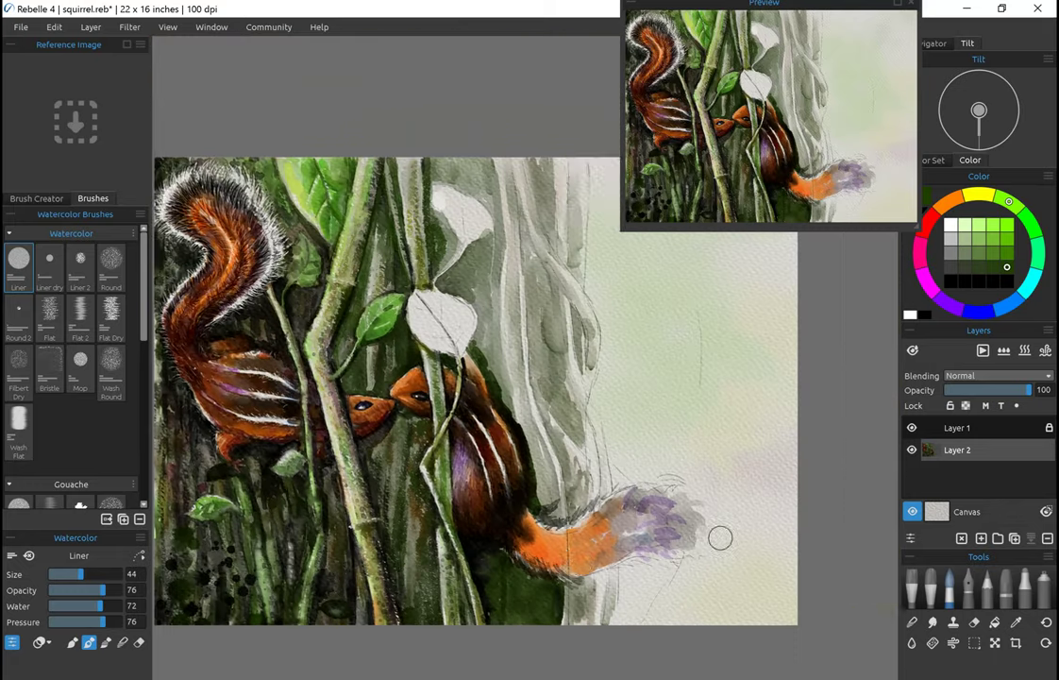
alt+click(566, 611)
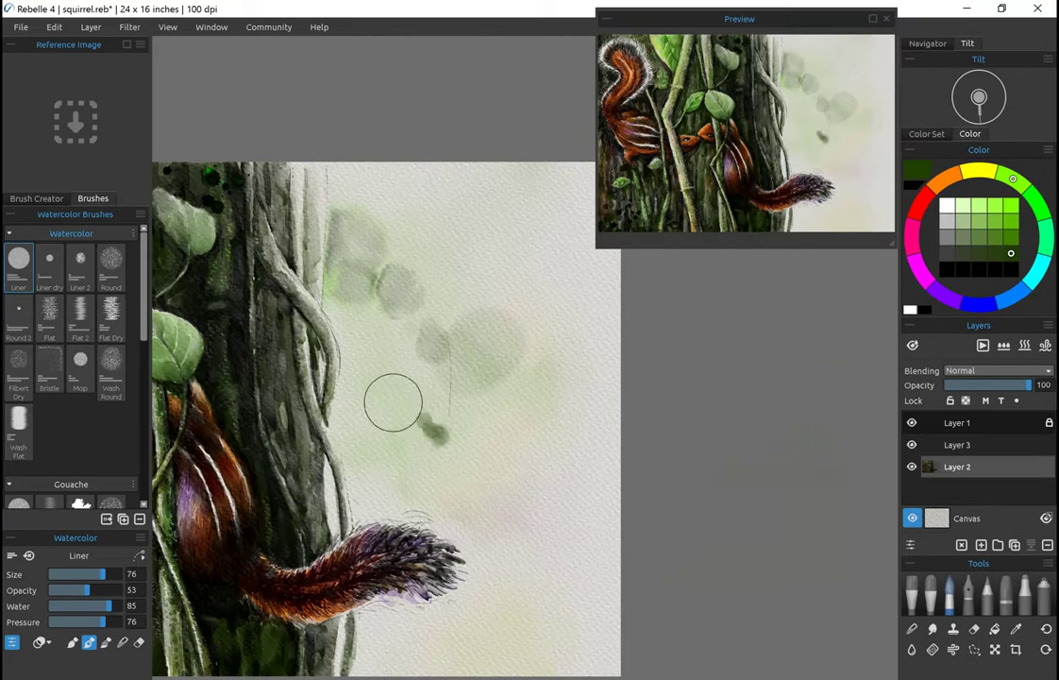
Step: Paint pale green and yellowish washes in the background beside the tree trunk with the Liner brush at size 76, opacity 53 and water 85
mouse_move(393, 402)
mouse_down()
mouse_move(370, 416)
mouse_move(394, 370)
mouse_move(380, 351)
mouse_move(389, 344)
mouse_move(511, 314)
mouse_move(513, 267)
mouse_move(541, 272)
mouse_move(496, 224)
mouse_up()
alt+click(394, 370)
mouse_move(453, 491)
mouse_down()
mouse_move(368, 468)
mouse_move(393, 459)
mouse_move(379, 480)
mouse_move(398, 468)
mouse_move(370, 392)
mouse_move(350, 444)
mouse_move(453, 313)
mouse_move(385, 394)
mouse_move(423, 386)
mouse_move(446, 438)
mouse_move(480, 437)
mouse_move(410, 485)
mouse_move(358, 638)
mouse_move(453, 565)
mouse_move(421, 580)
mouse_up()
click(995, 221)
alt+click(295, 196)
drag(329, 212, 396, 238)
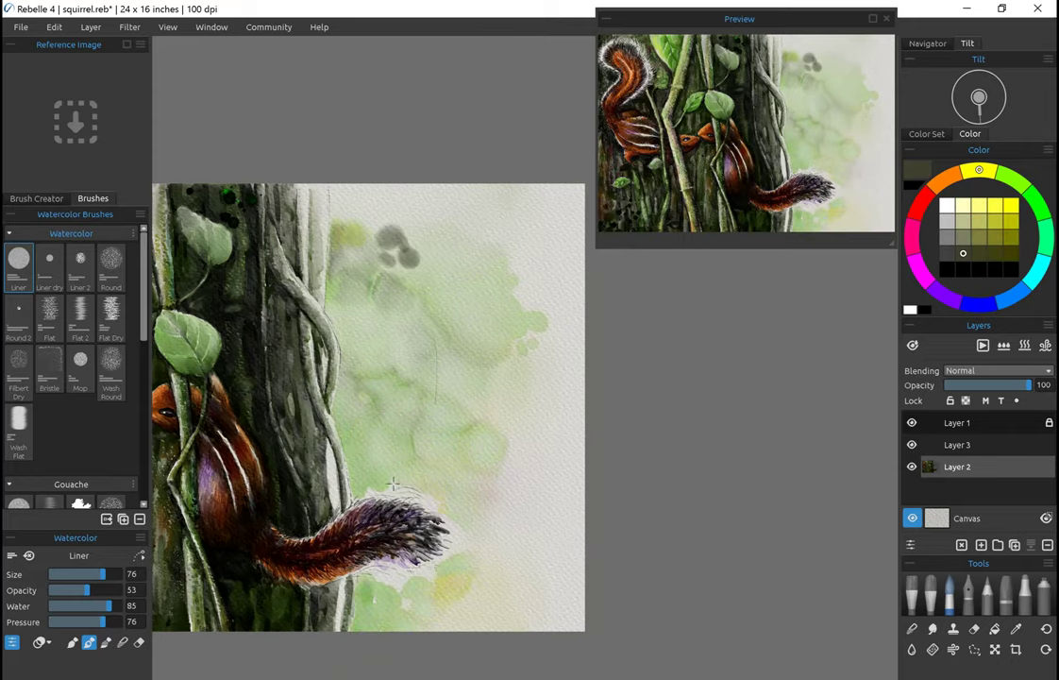
Step: Scatter and blend grey, yellow and light green blotches along the painting's right edge with the Liner brush at size 76
scroll(453, 515, down, 2)
mouse_move(502, 404)
mouse_down()
mouse_move(561, 404)
mouse_move(550, 393)
mouse_move(521, 397)
mouse_up()
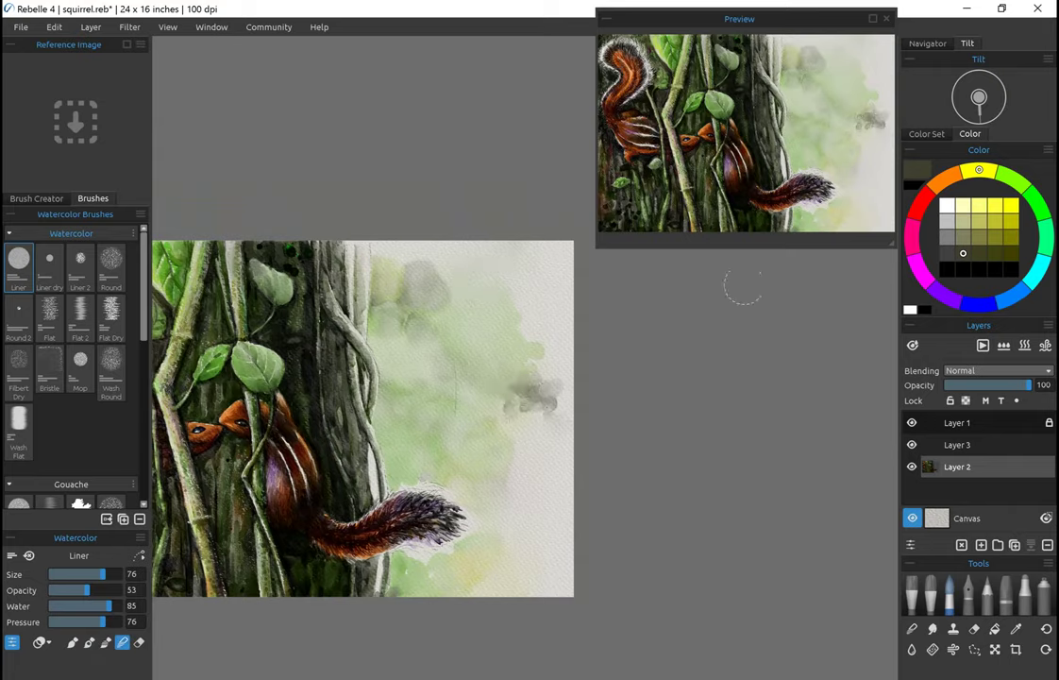
drag(510, 477, 520, 489)
drag(514, 430, 534, 436)
mouse_move(545, 253)
mouse_down()
mouse_move(539, 276)
mouse_move(522, 273)
mouse_up()
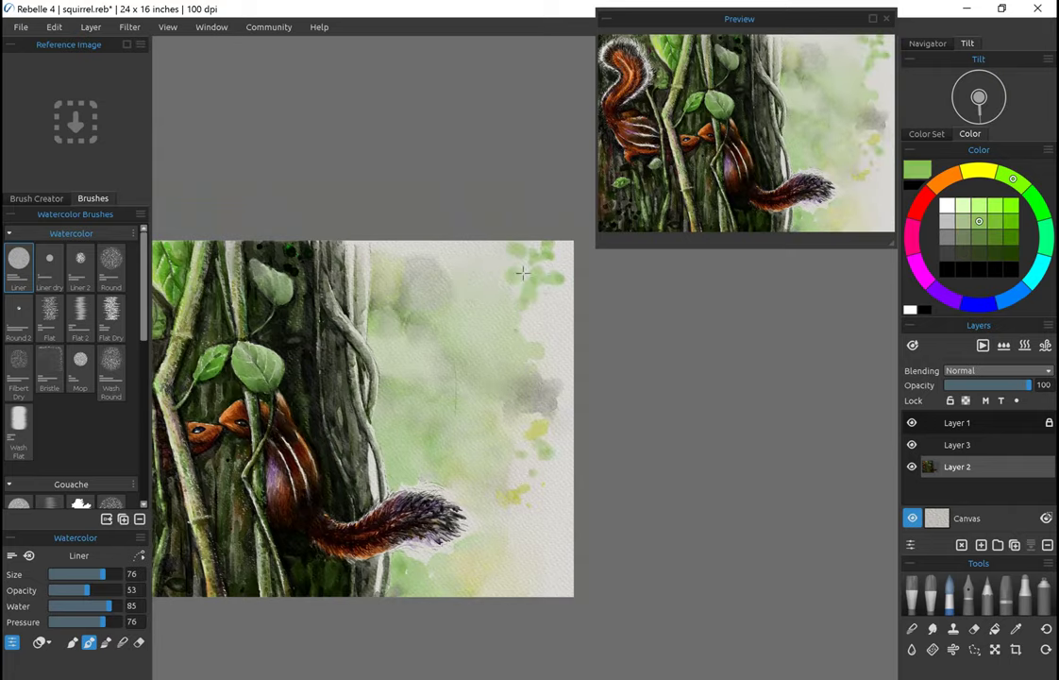
drag(546, 500, 557, 510)
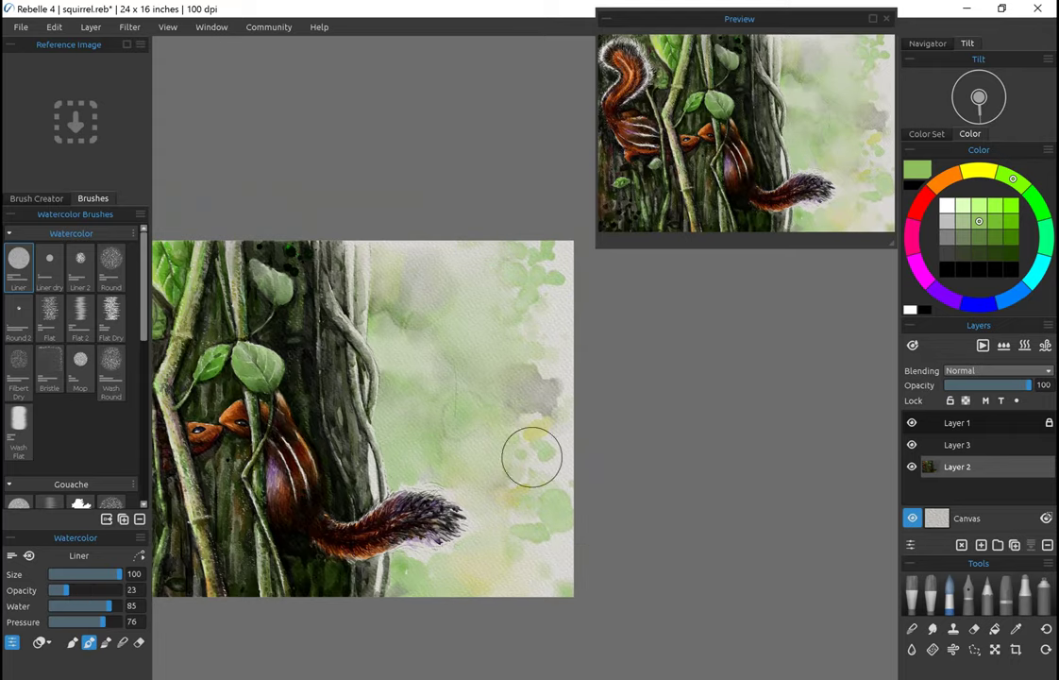
Step: Add soft green rounds and pale turquoise patches to the background with the Liner brush at size 100, opacity 23 and water 85
scroll(532, 457, down, 1)
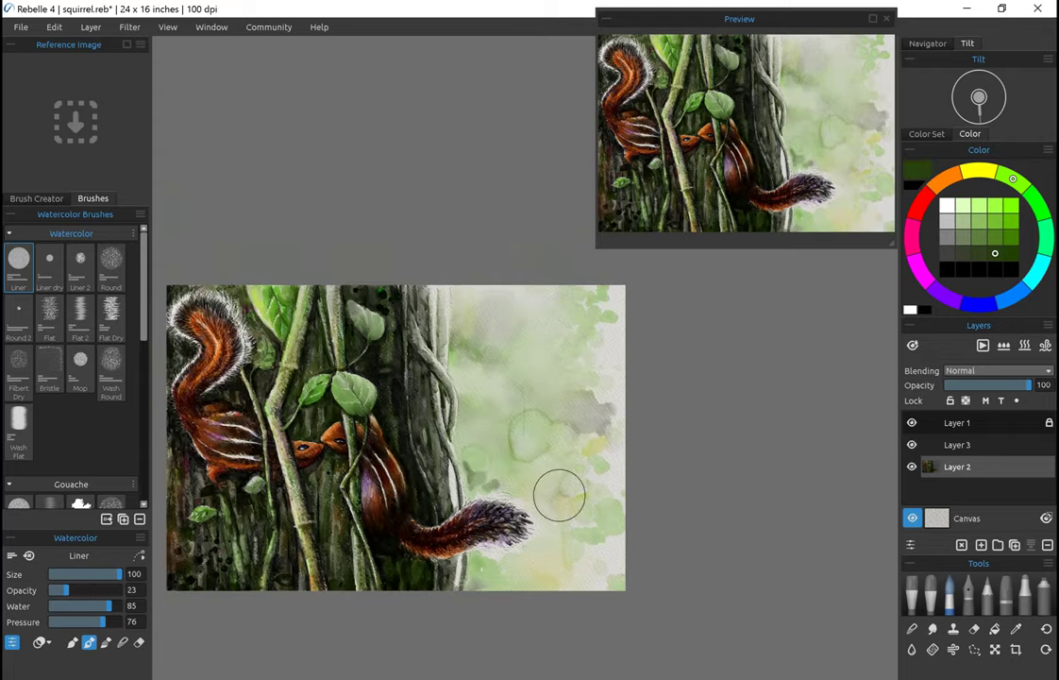
mouse_move(559, 494)
mouse_down()
mouse_move(489, 430)
mouse_move(533, 379)
mouse_move(548, 536)
mouse_move(567, 580)
mouse_move(523, 482)
mouse_up()
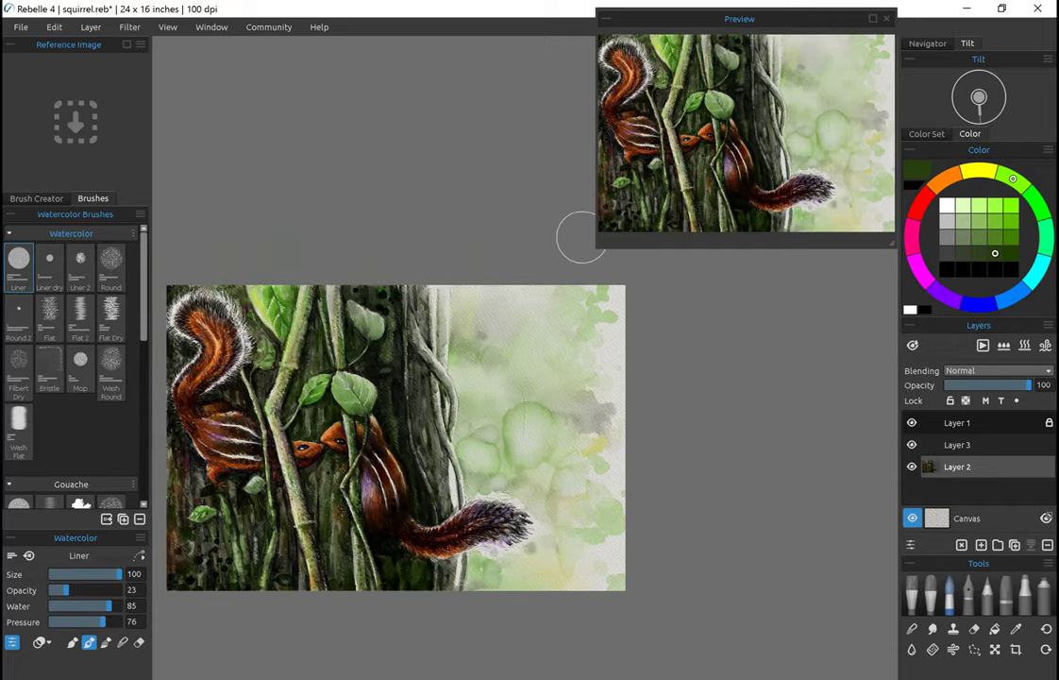
mouse_move(522, 315)
mouse_down()
mouse_move(617, 348)
mouse_move(602, 378)
mouse_up()
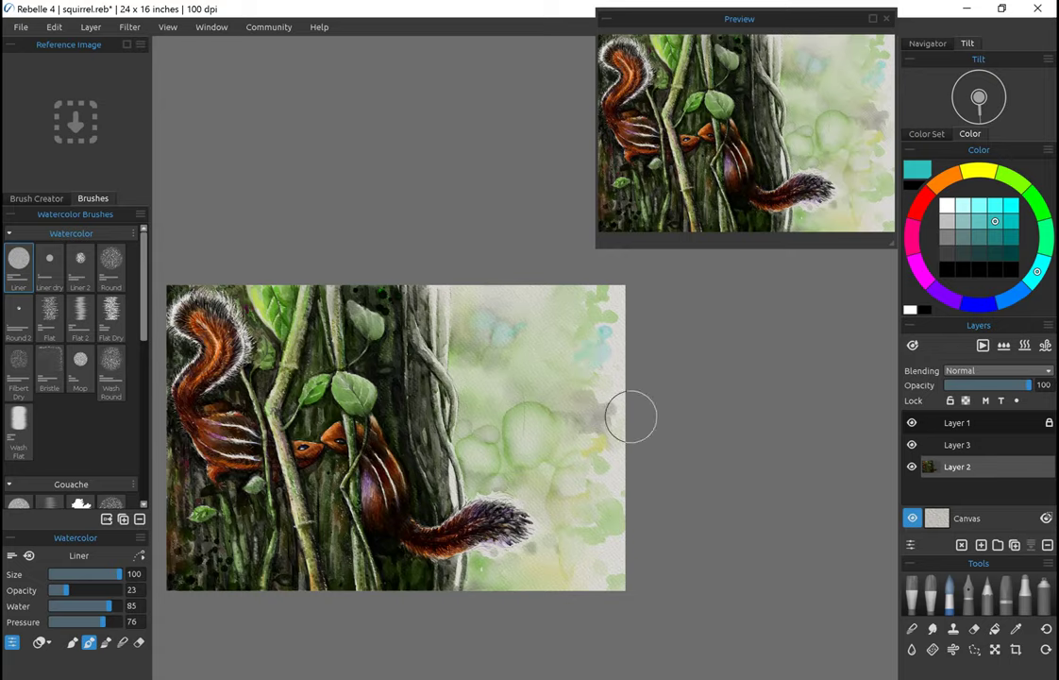
key(i)
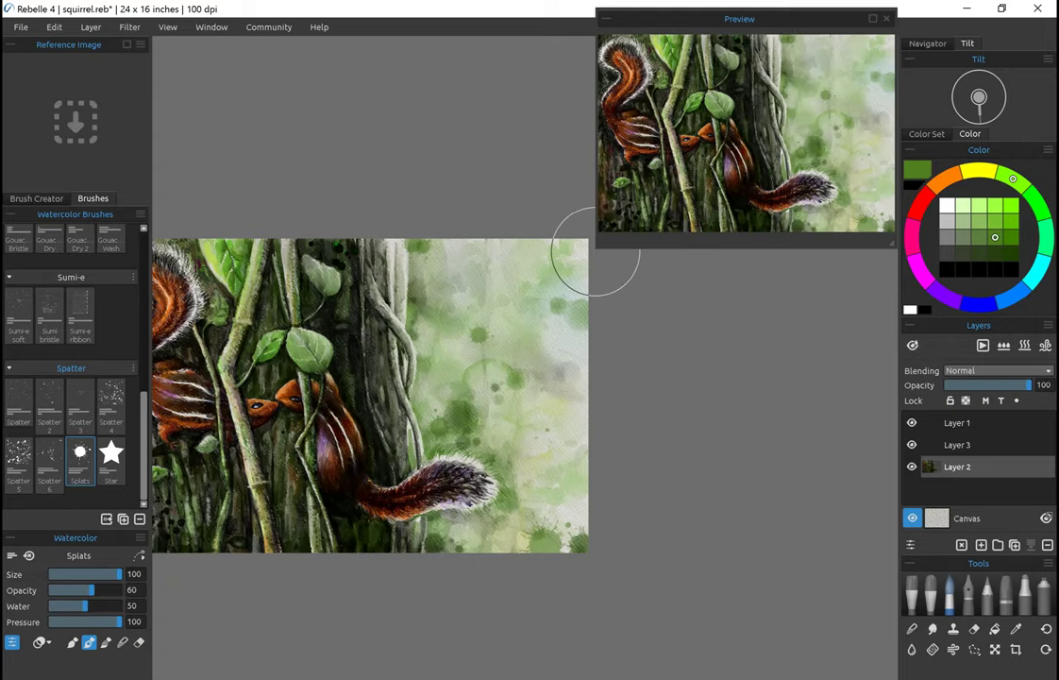
Step: Add green splats to the background with the Splats brush at size 100, opacity 60 and water 50, and blend them into soft blurs
drag(483, 354, 543, 389)
alt+click(578, 318)
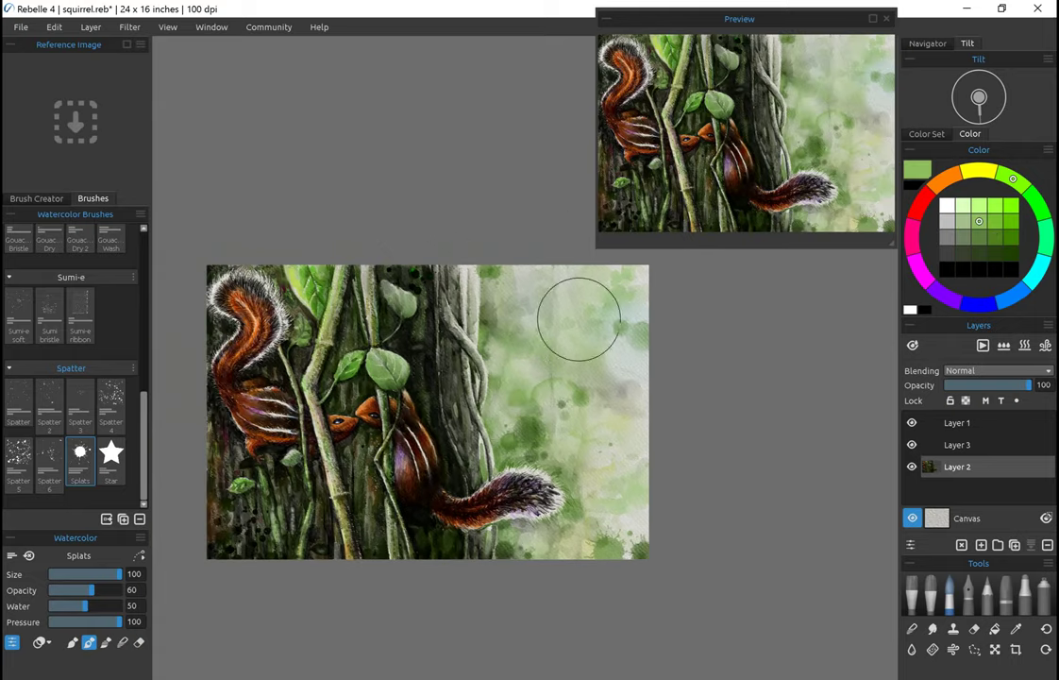
scroll(502, 374, down, 1)
scroll(508, 544, up, 1)
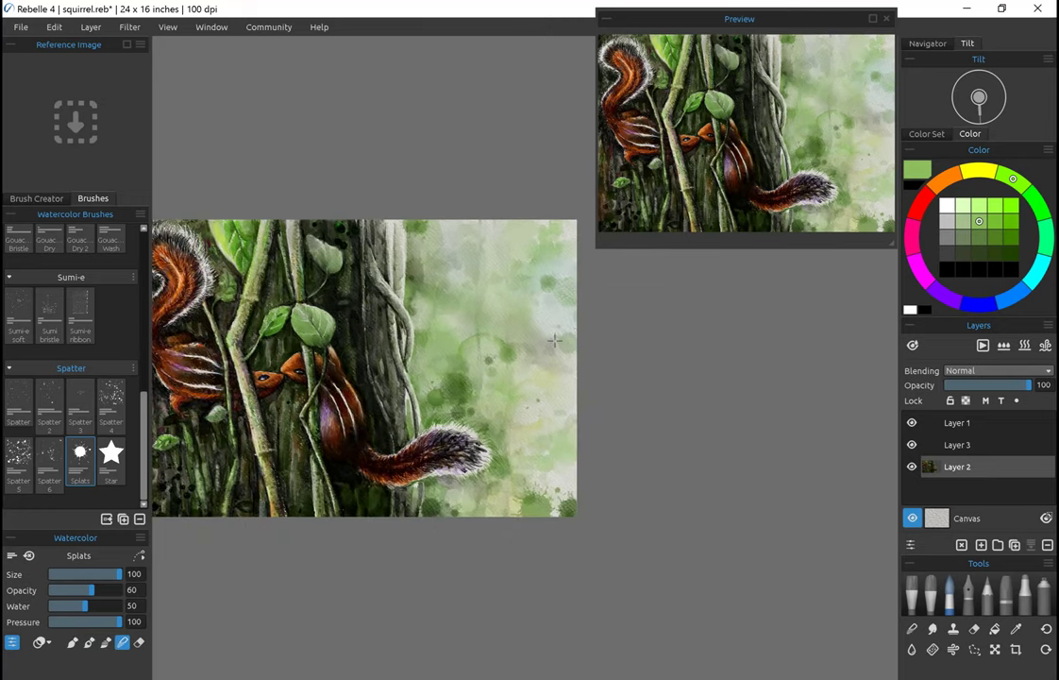
key(w)
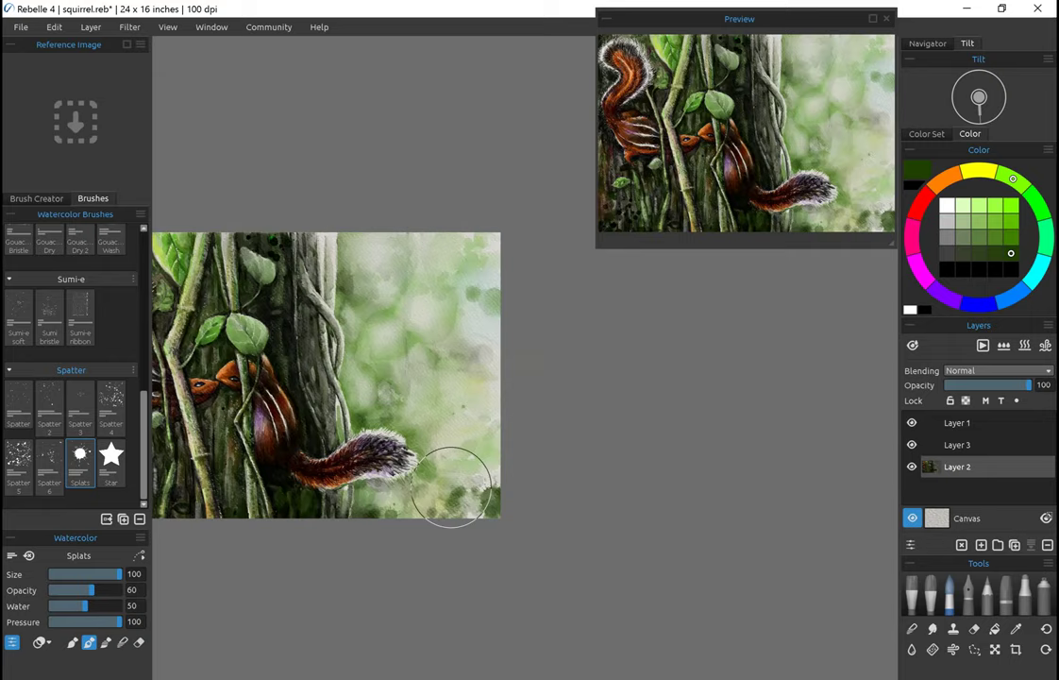
Step: Add cyan, blue and magenta splats to the background foliage with the Splats brush at size 100 and soften them
click(466, 285)
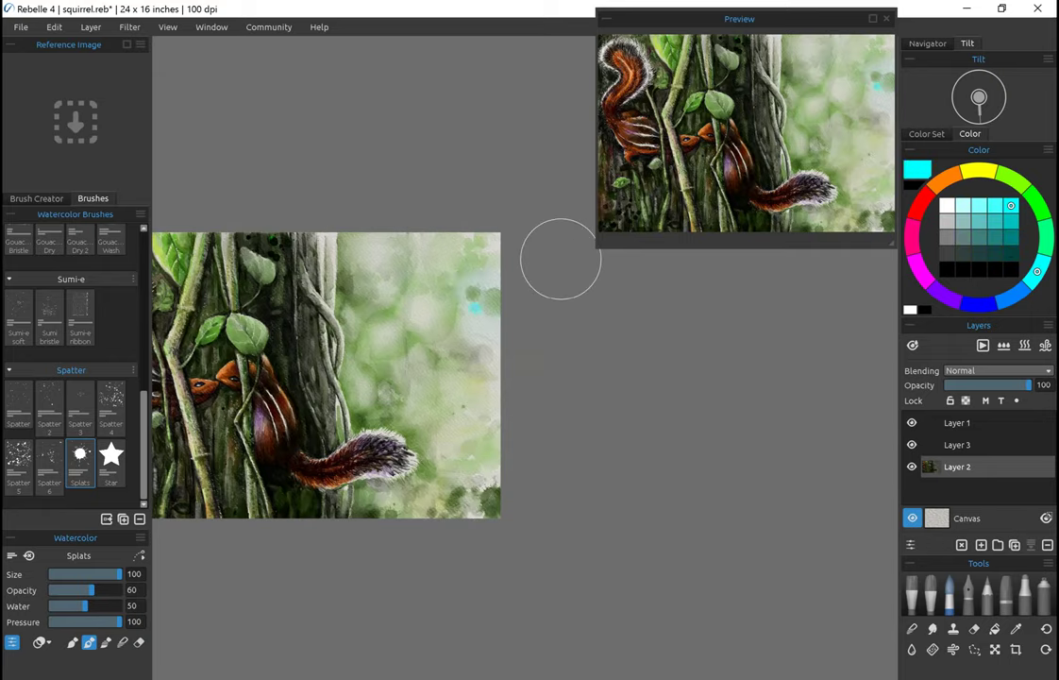
click(401, 203)
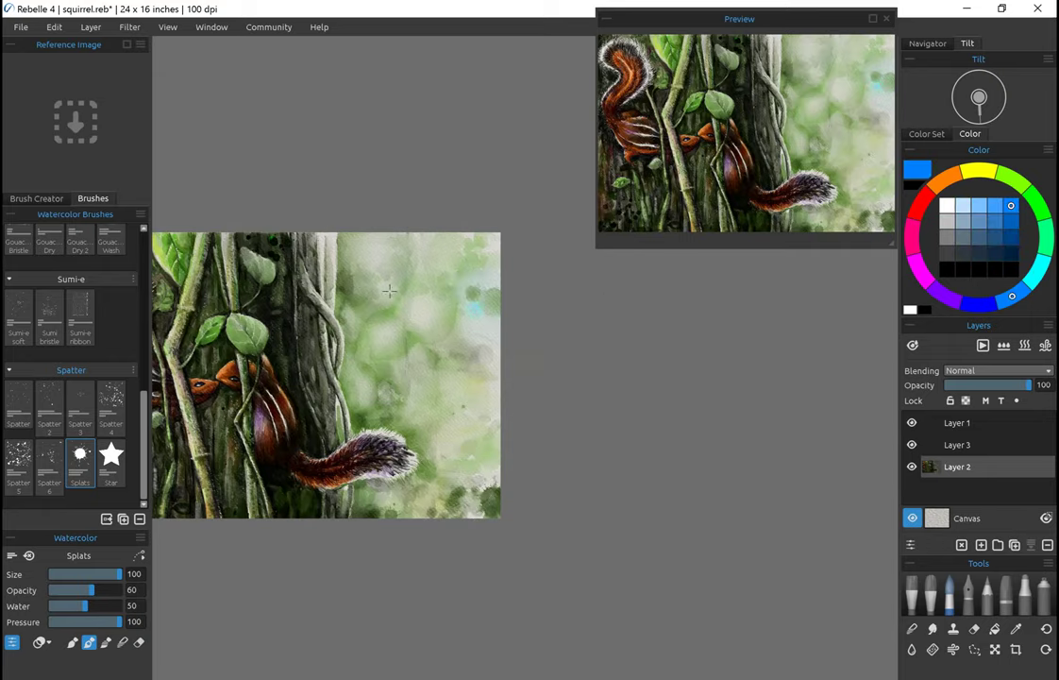
click(565, 366)
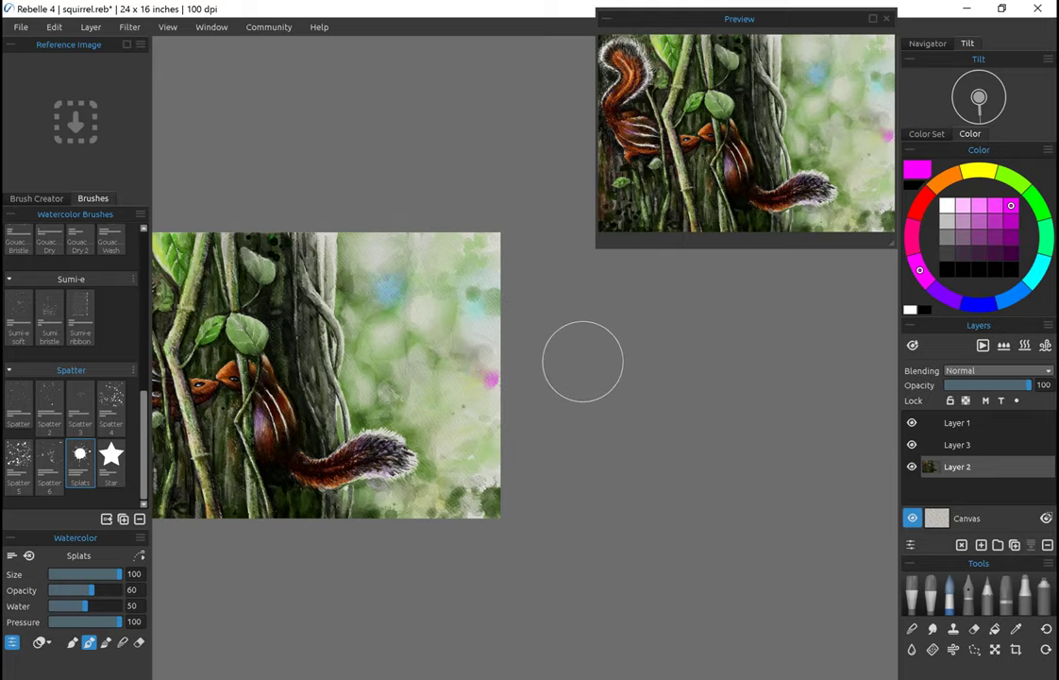
scroll(582, 362, down, 2)
Step: Place blue and dark blue splats in the background below the right squirrel's tail with the Splats brush at size 100
alt+click(492, 357)
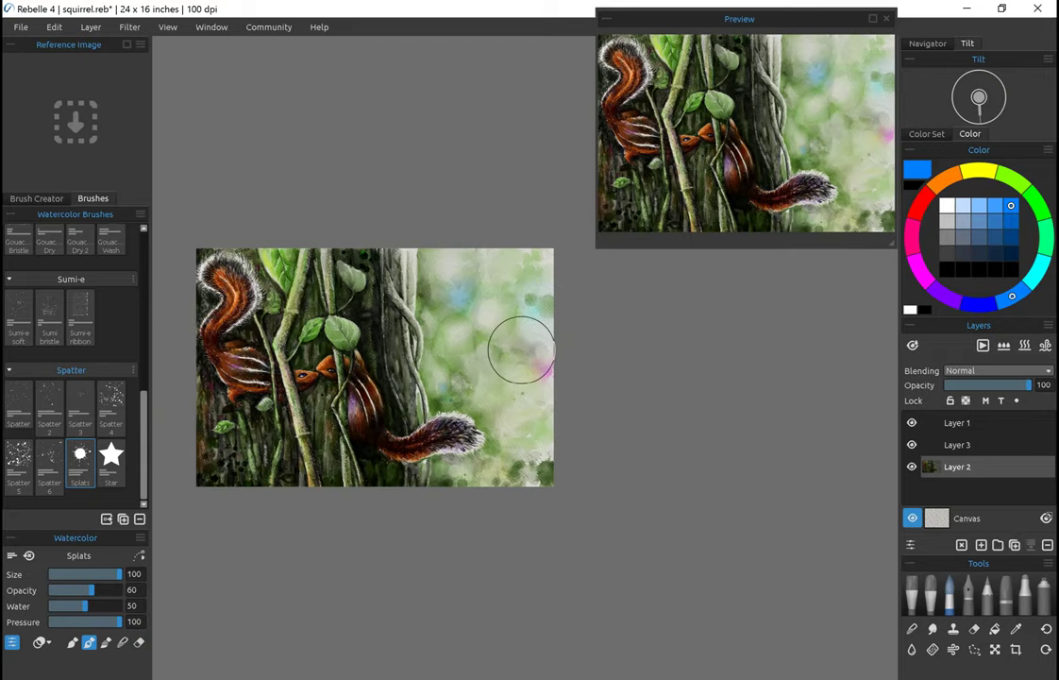
click(530, 446)
alt+click(530, 445)
click(533, 453)
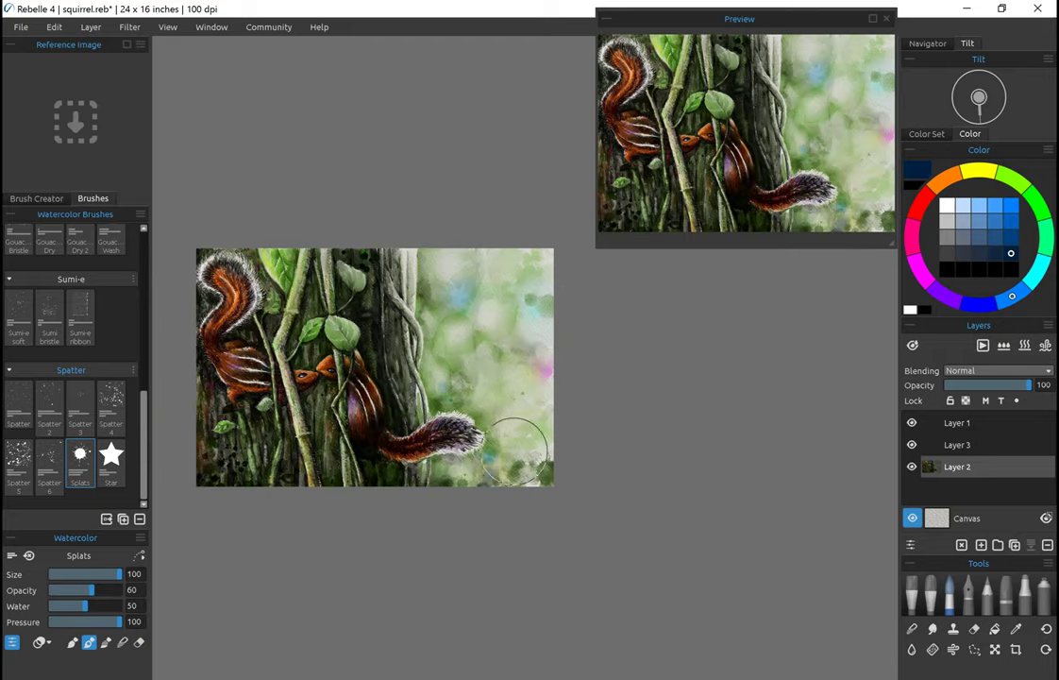
Step: Break the right squirrel's tail outline into fur with the Liner eraser at size 6 and white Acrylic Round strokes at size 5
scroll(418, 382, up, 5)
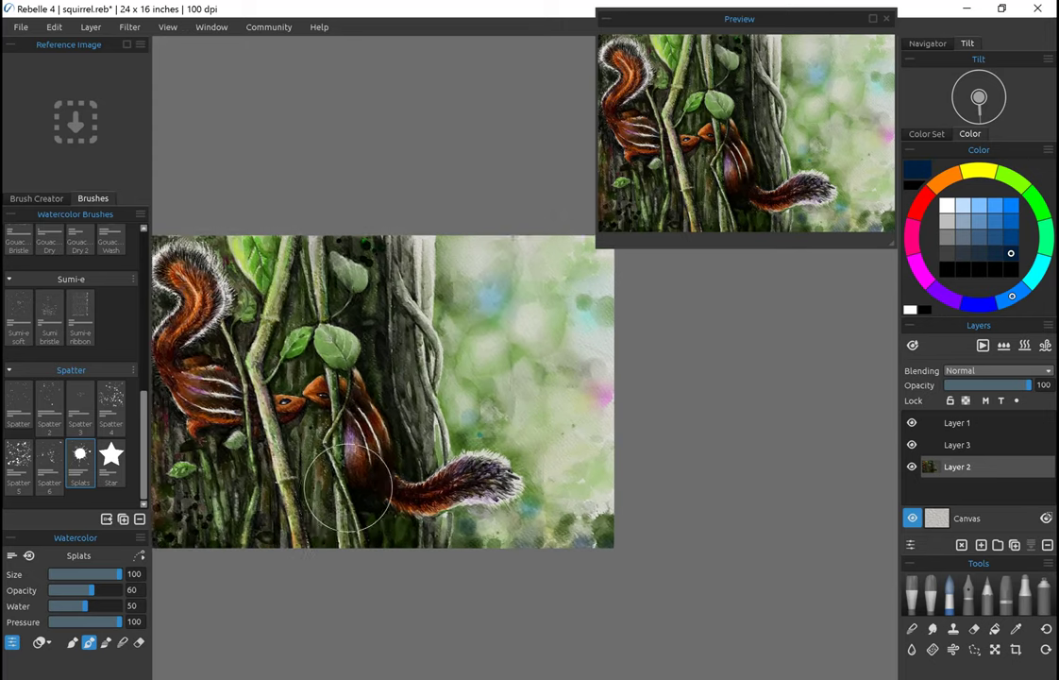
key(n)
key(bracketright)
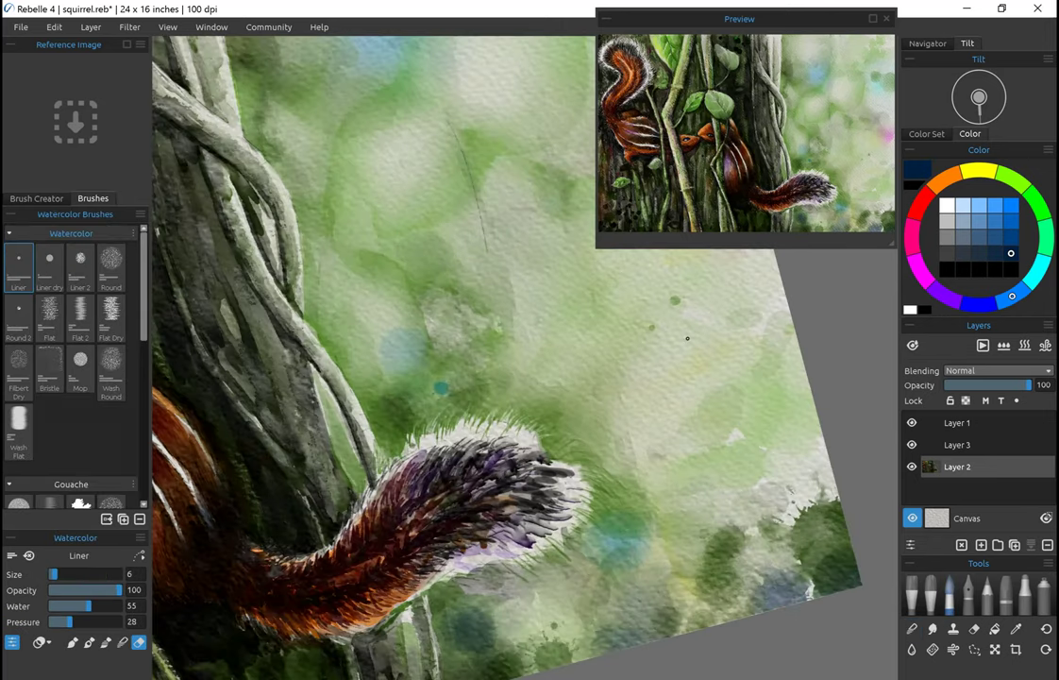
key(e)
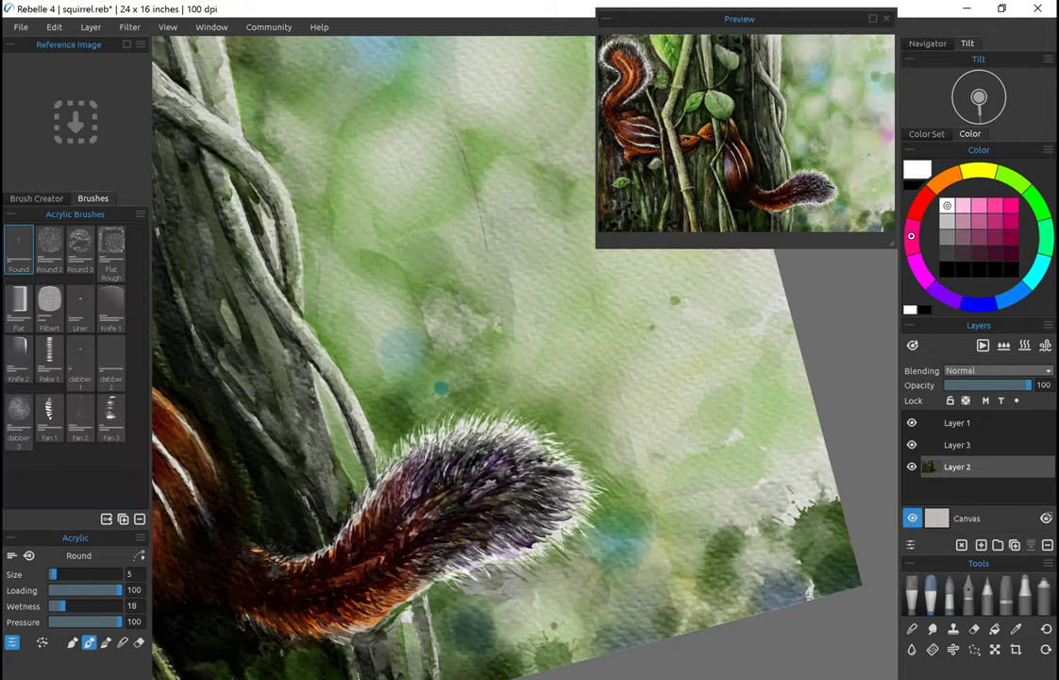
Step: Add fine white hairs along the underside of the right squirrel's tail with the Acrylic Round brush at size 5, and save the painting
key(ctrl+0)
scroll(524, 330, up, 5)
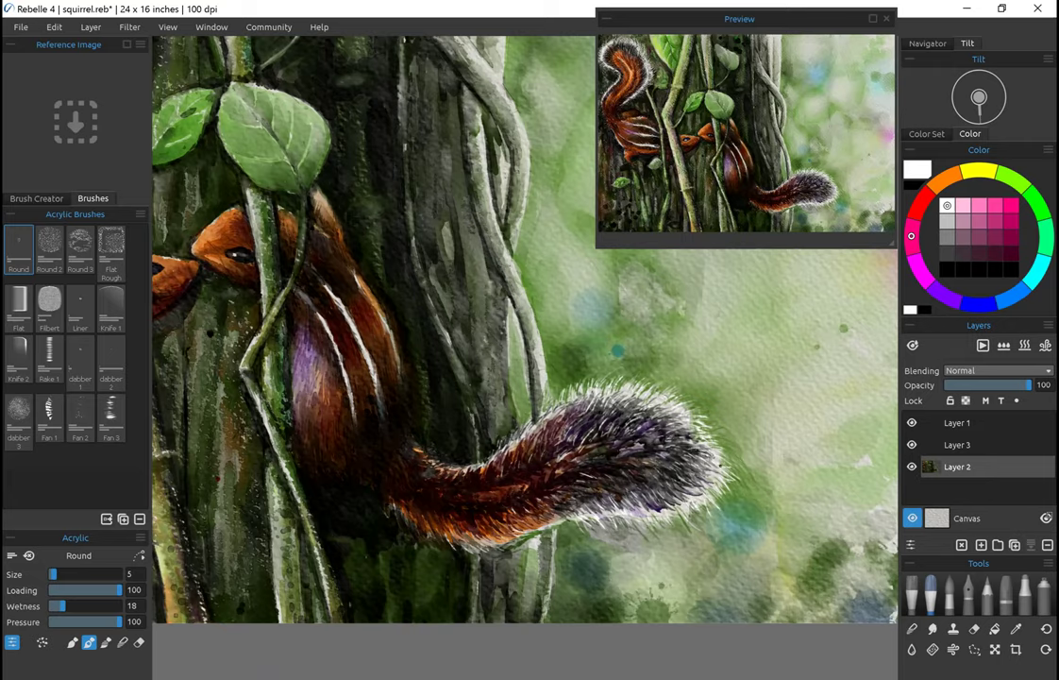
scroll(500, 519, up, 2)
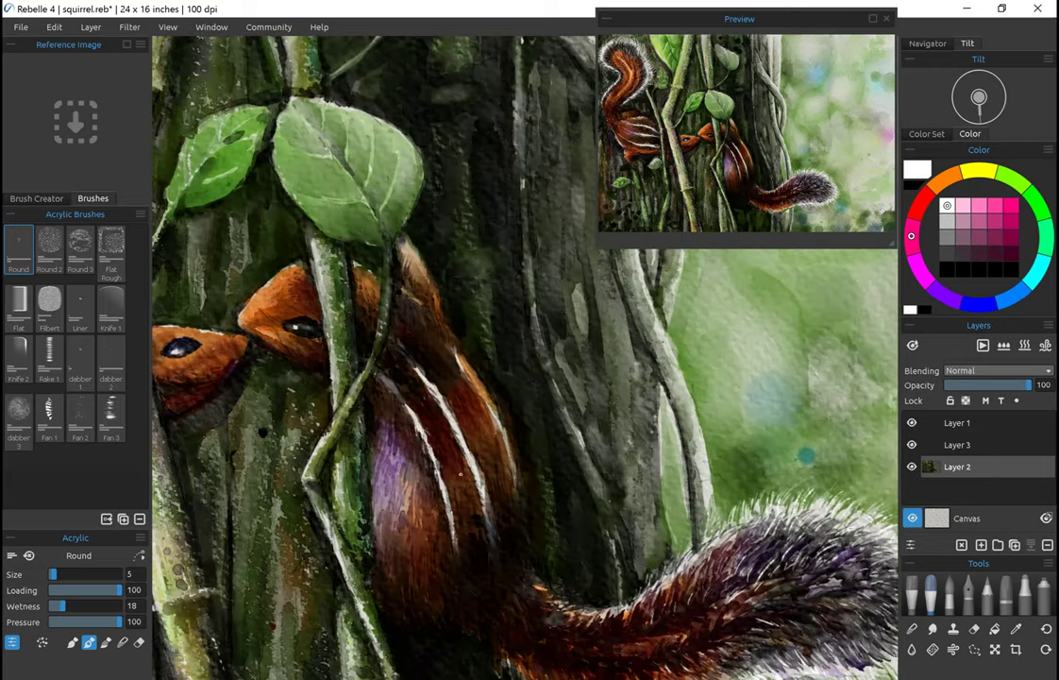
key(ctrl+s)
key(ctrl+0)
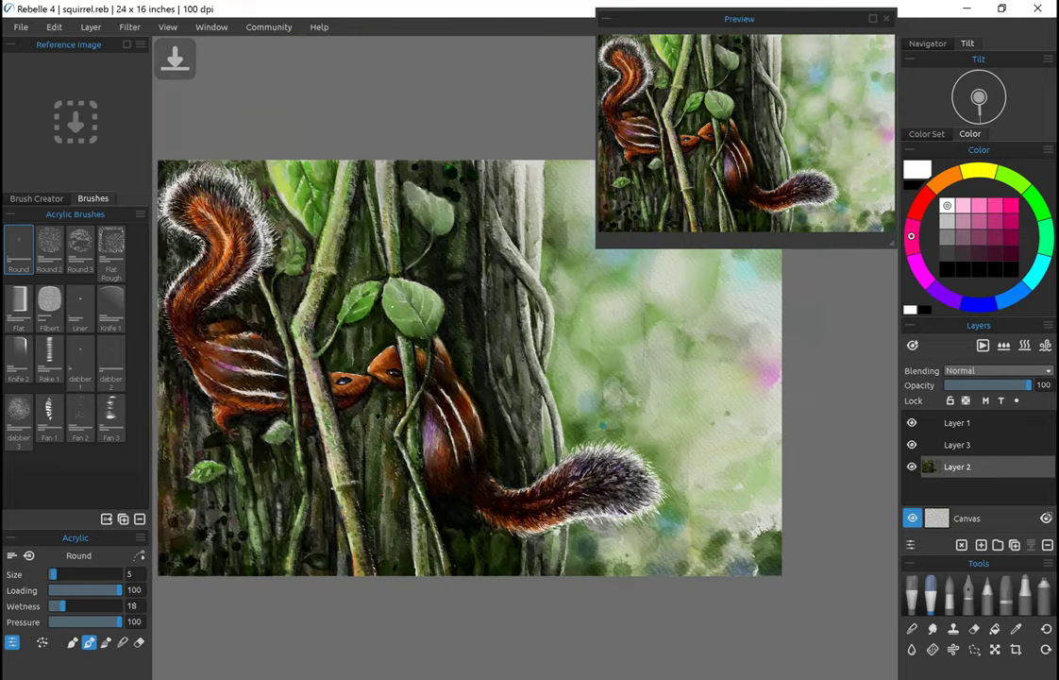
key(ctrl+plus)
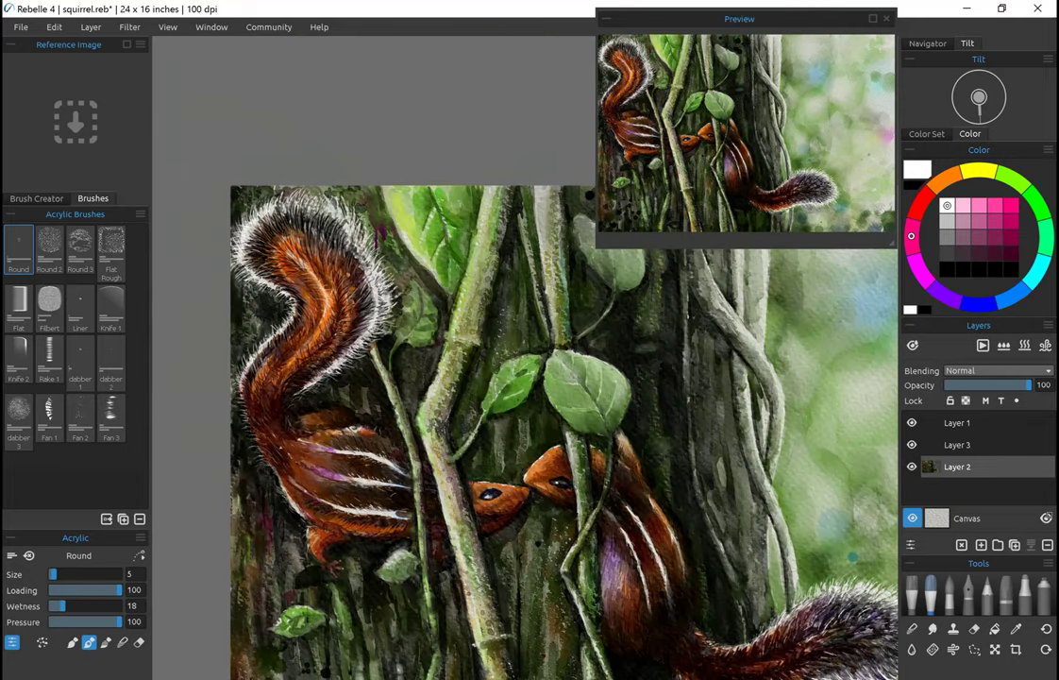